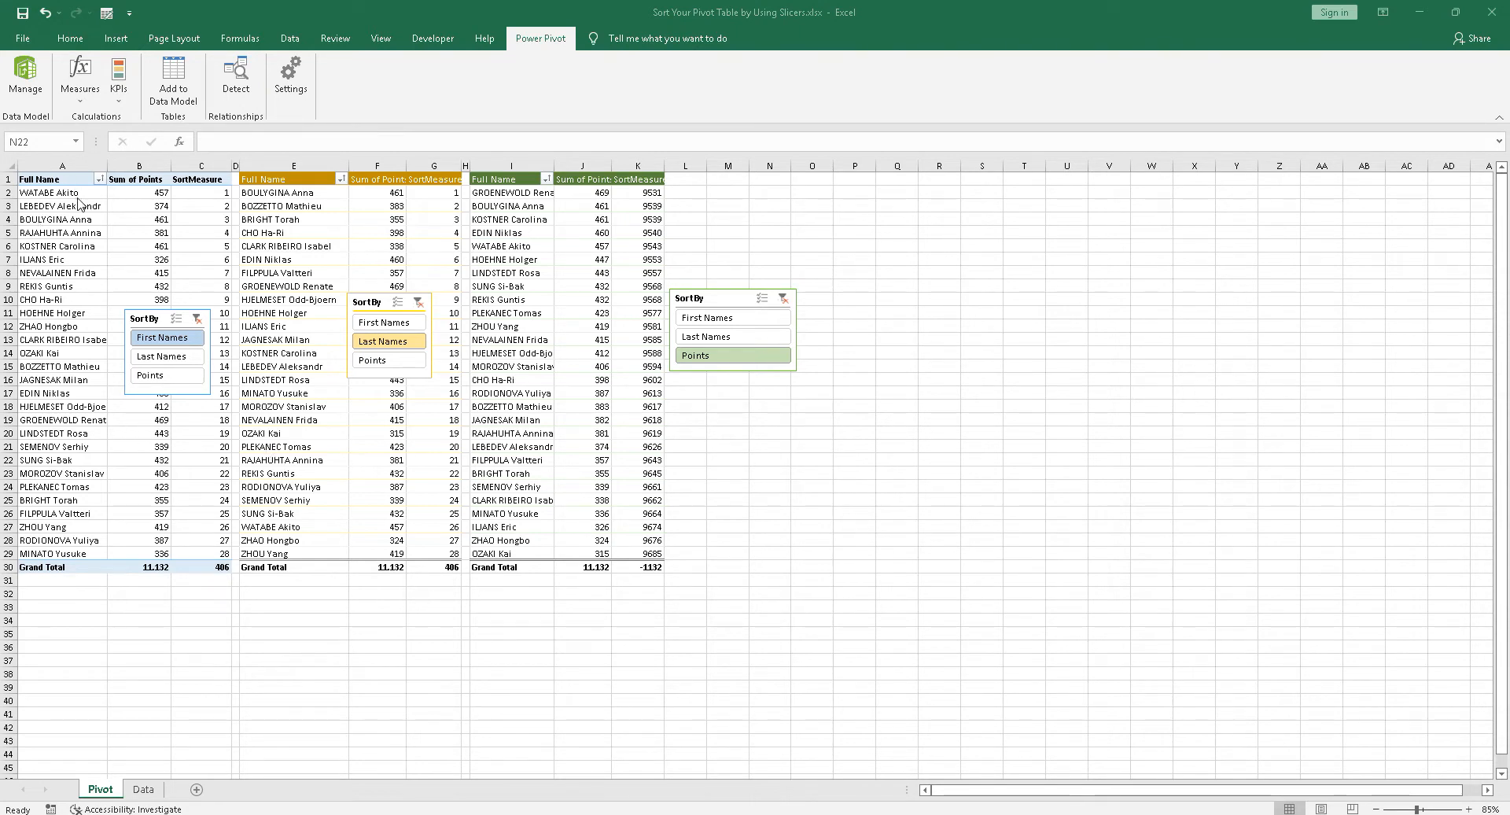
Step: Check the additional sort options of the Full Name field in the blue pivot table and close them without changes
right_click(48, 233)
mouse_move(162, 311)
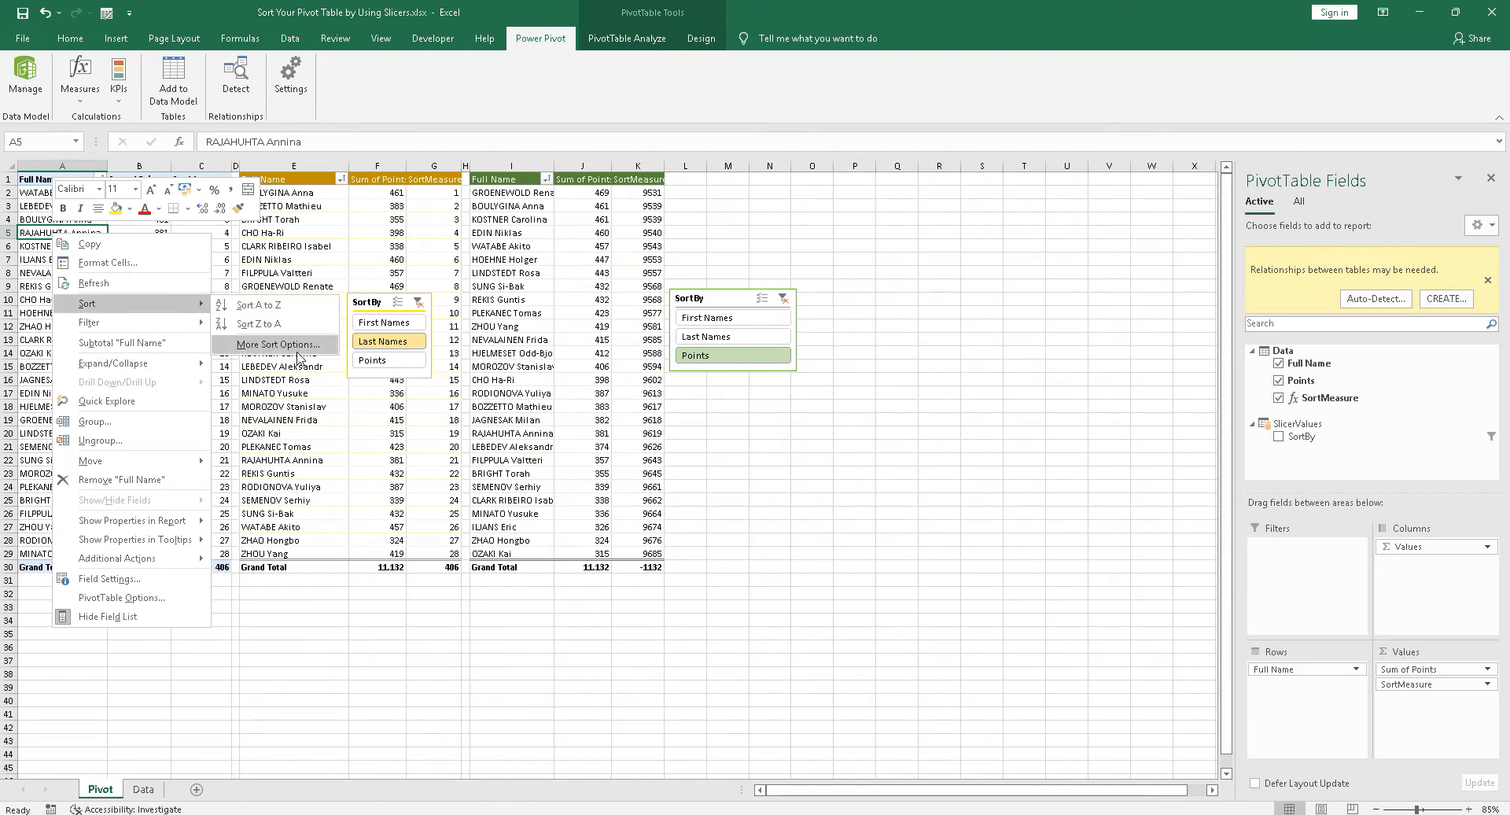
click(296, 351)
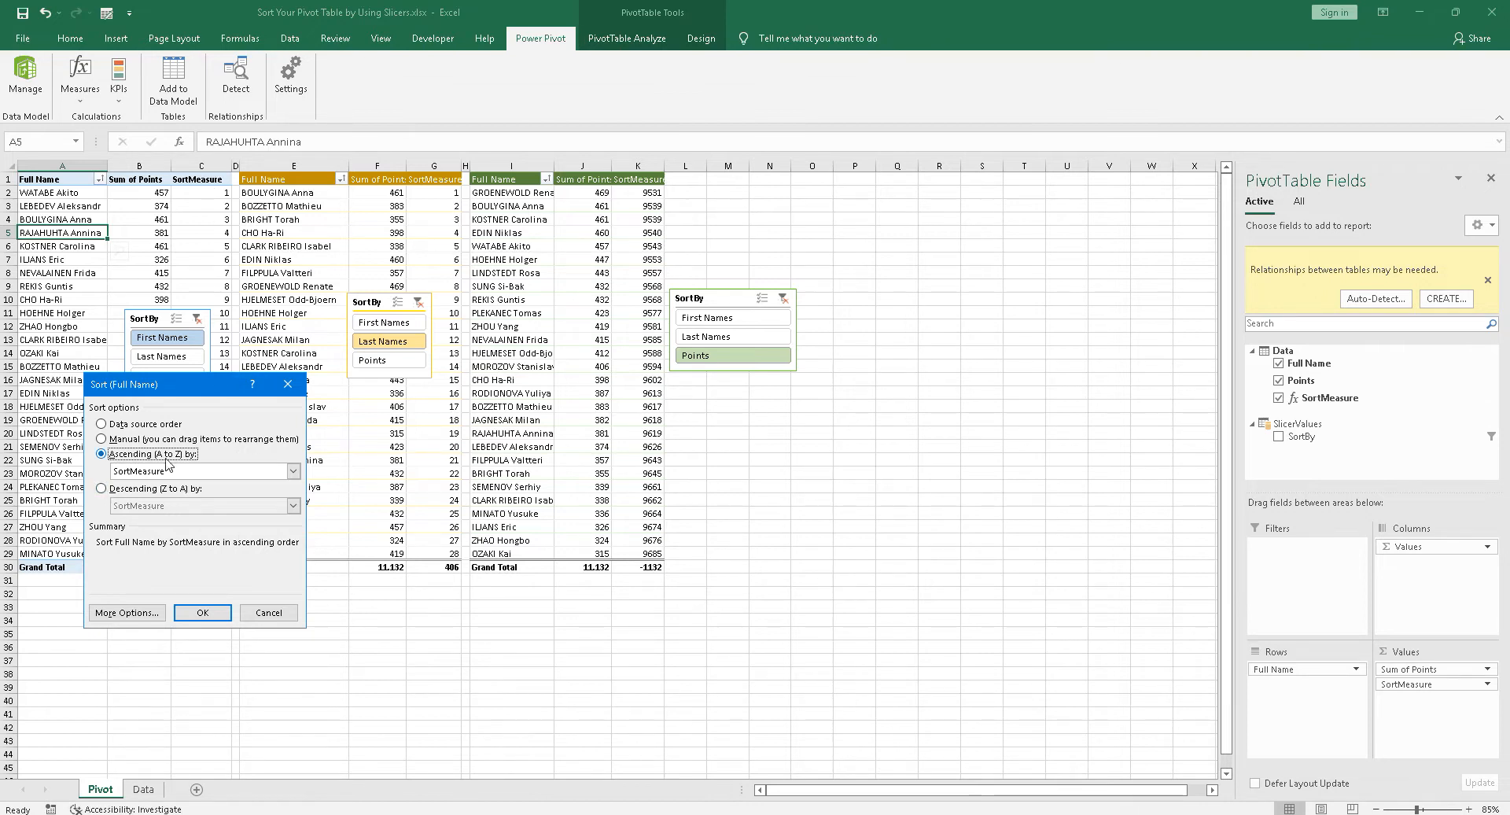
click(273, 618)
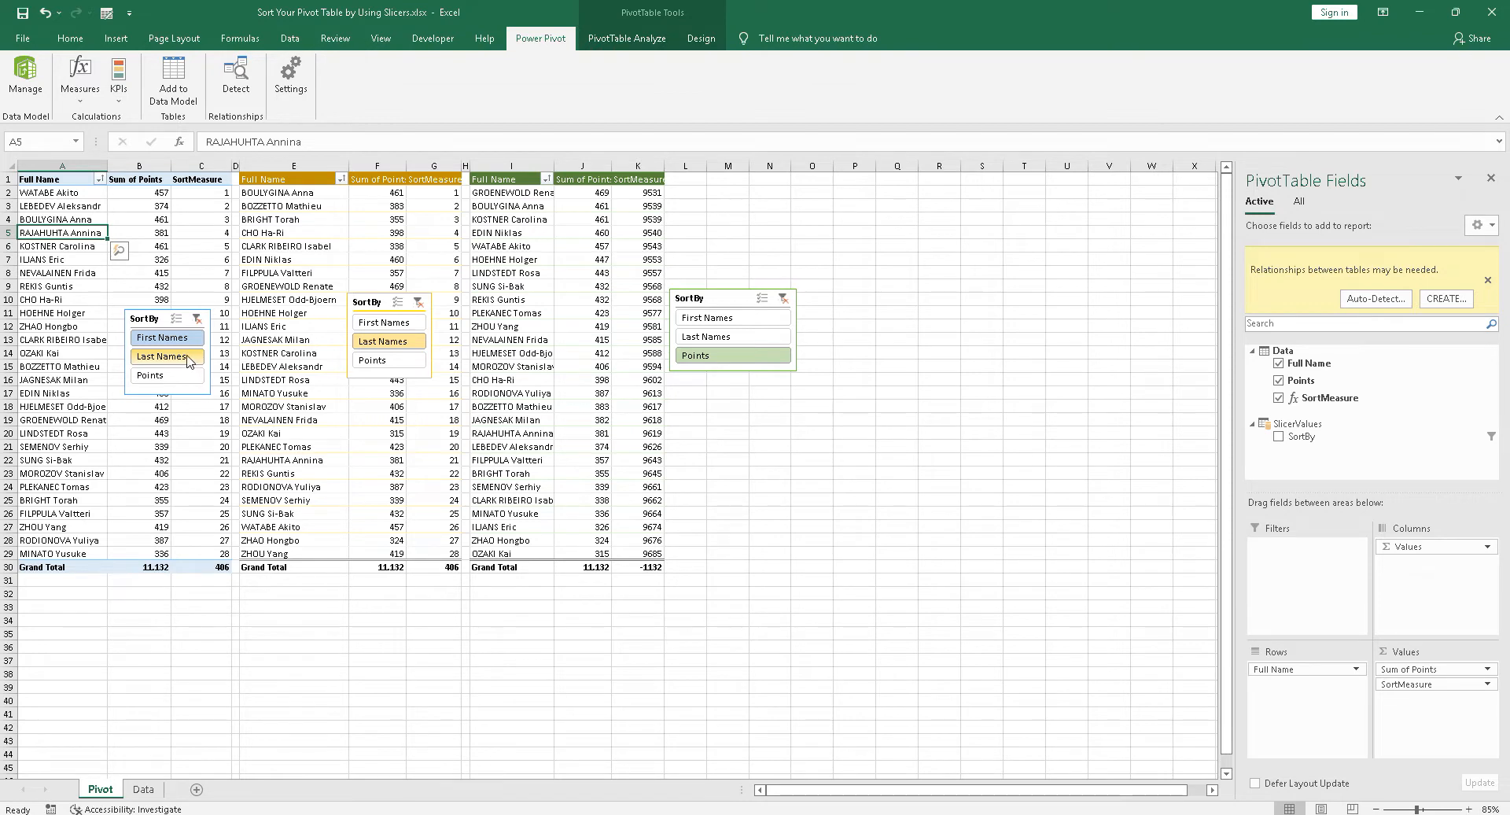
Step: Re-sort the blue pivot table with its SortBy slicer by Last Names, Points and back to First Names
click(191, 363)
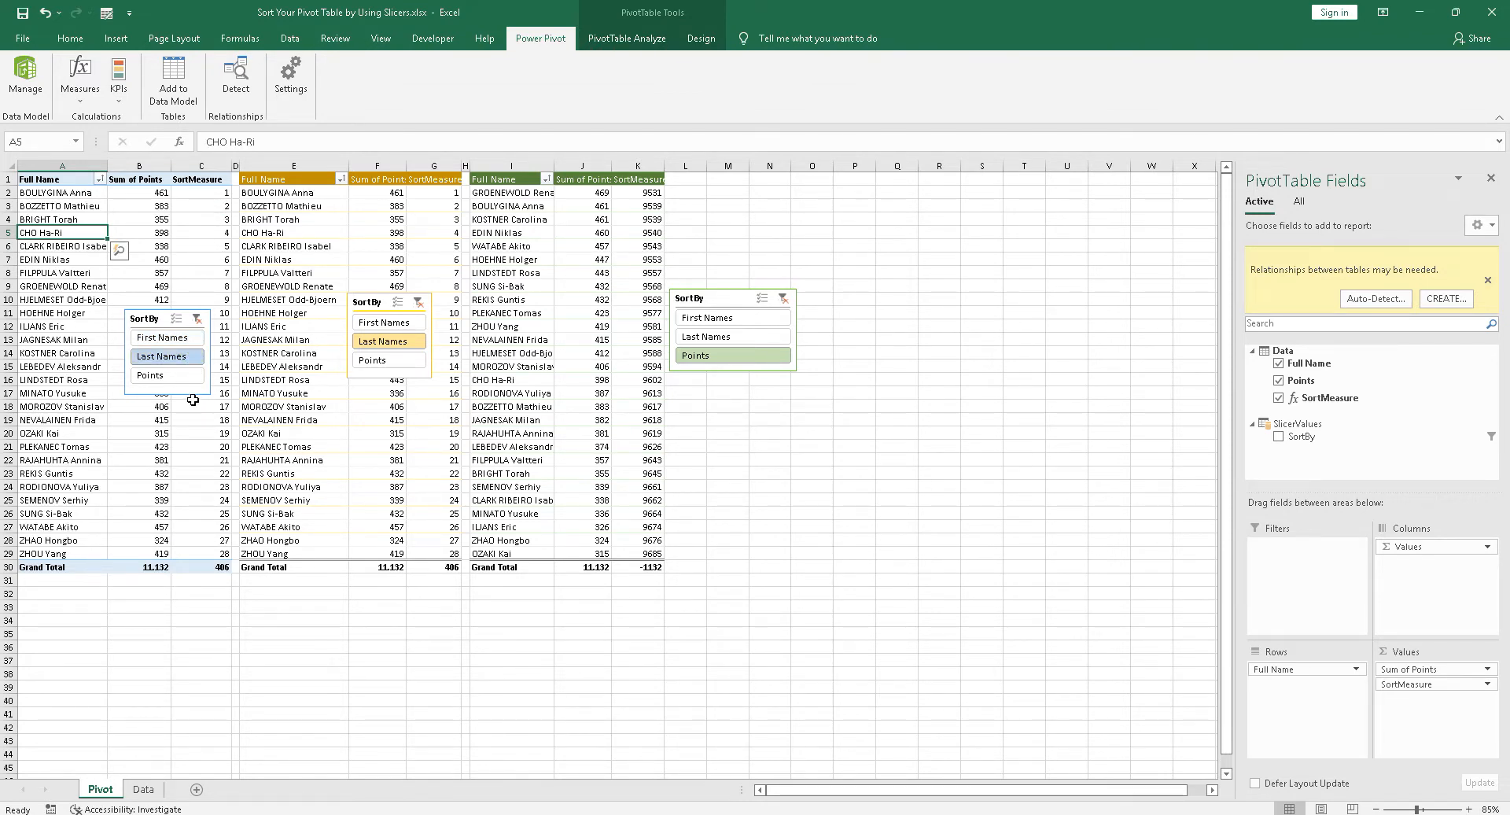
click(185, 376)
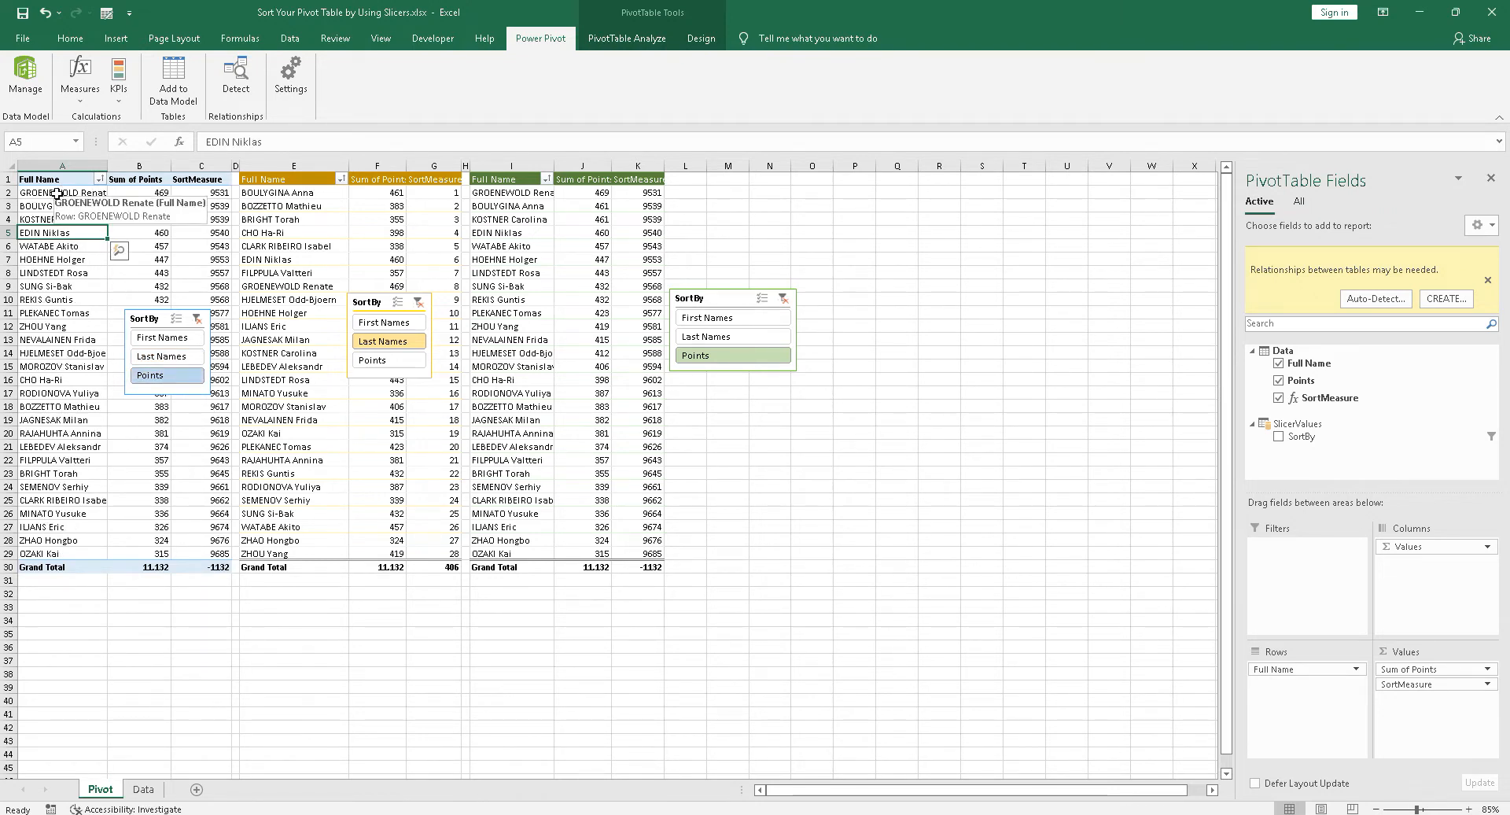
drag(57, 193, 54, 553)
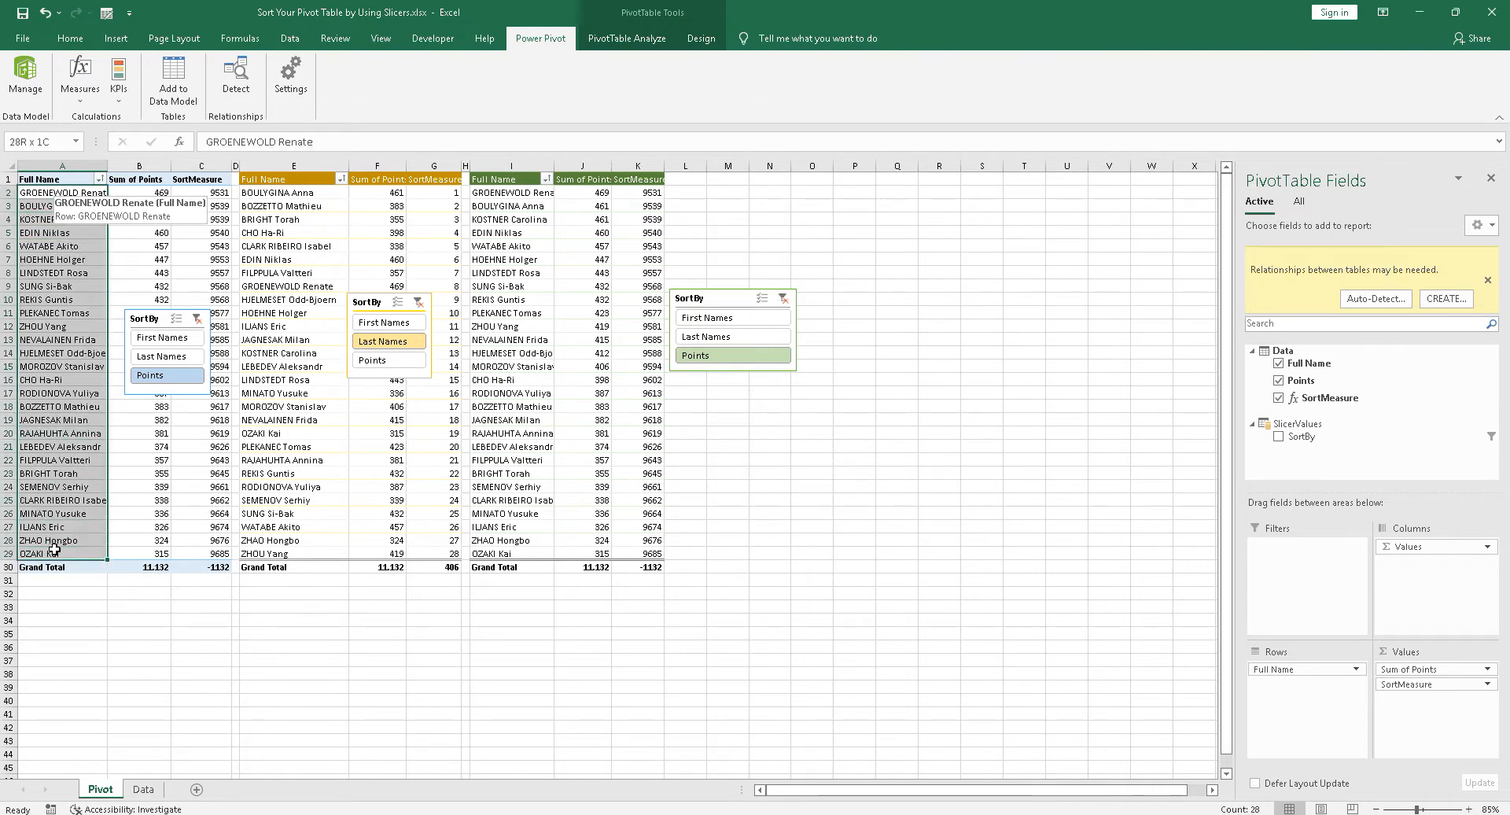
click(163, 337)
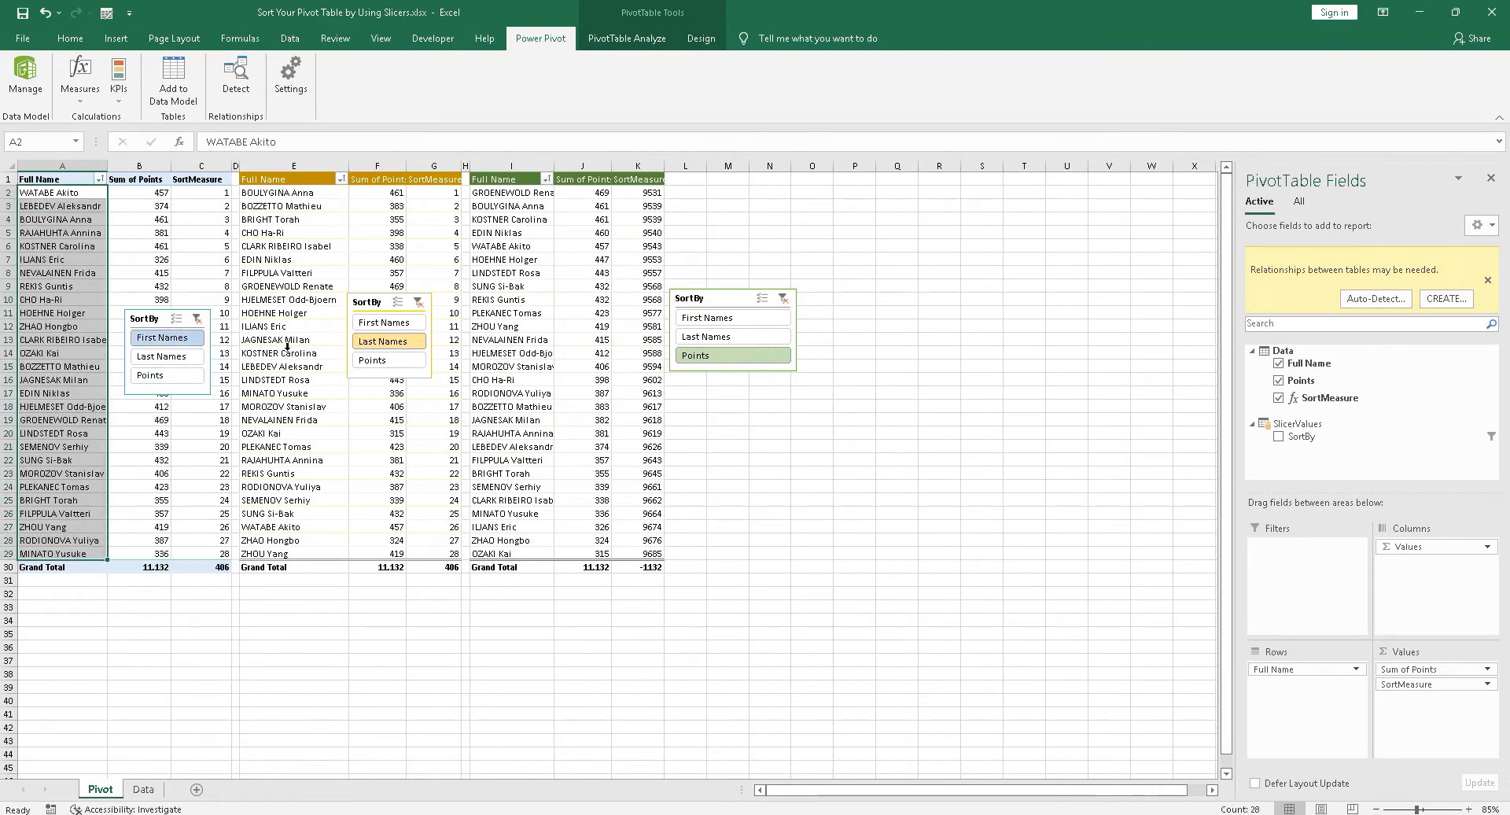
Step: Compare the blue pivot table's SortMeasure values while cycling its slicer through Last Names, Points and First Names
click(83, 247)
click(226, 193)
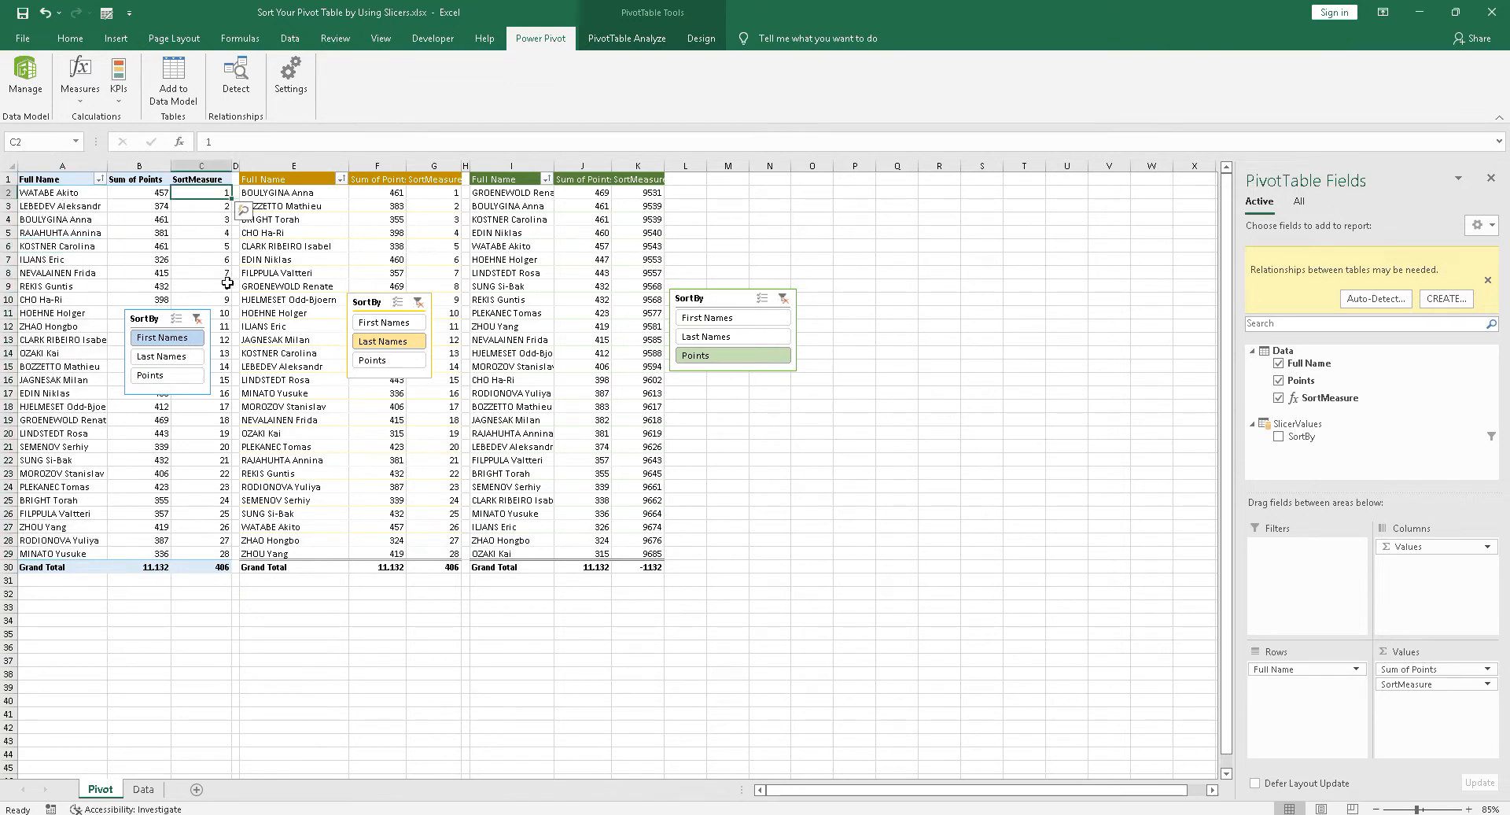
click(167, 356)
click(195, 528)
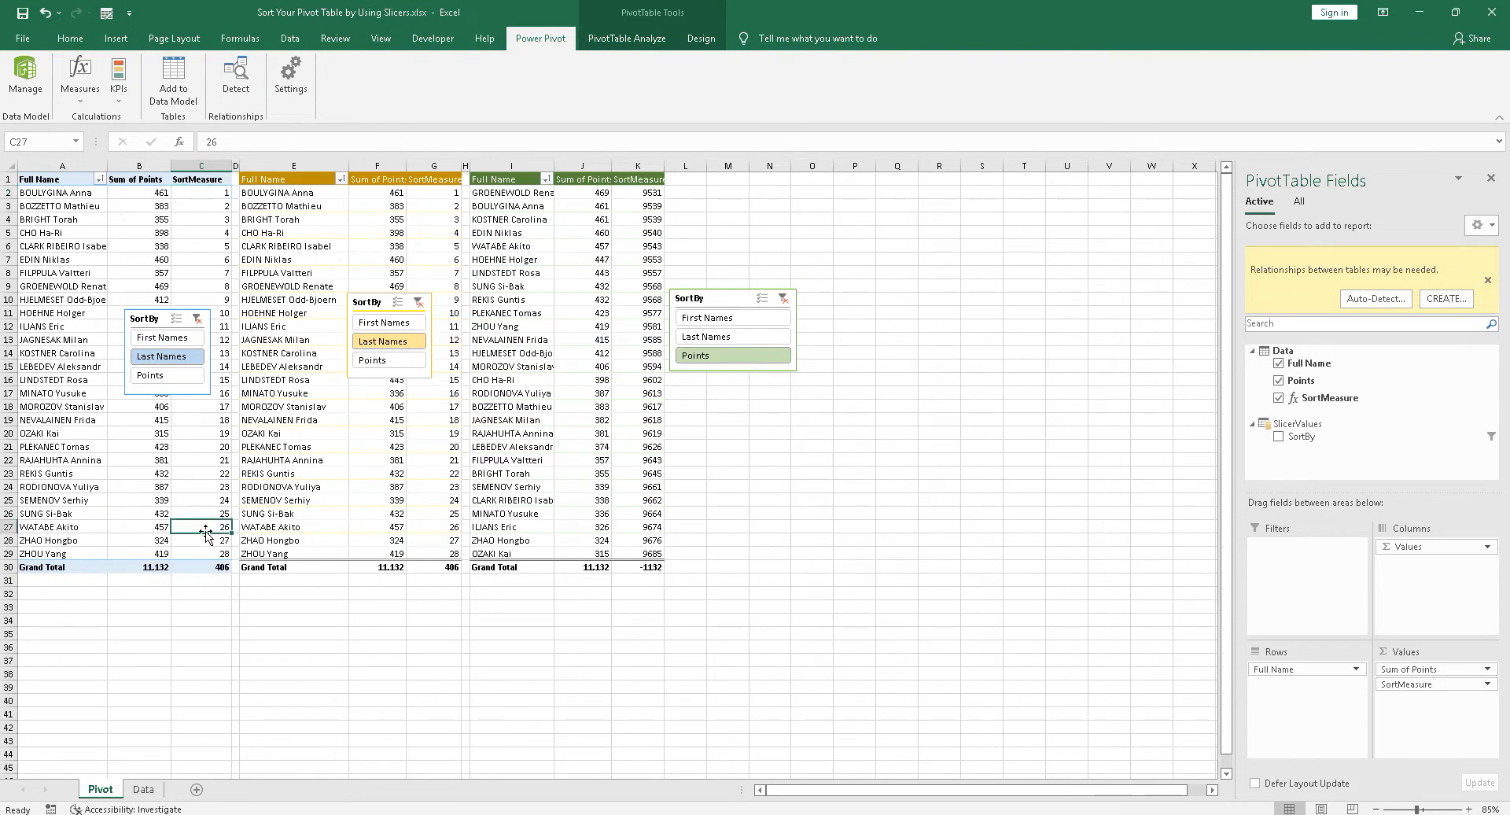
click(176, 383)
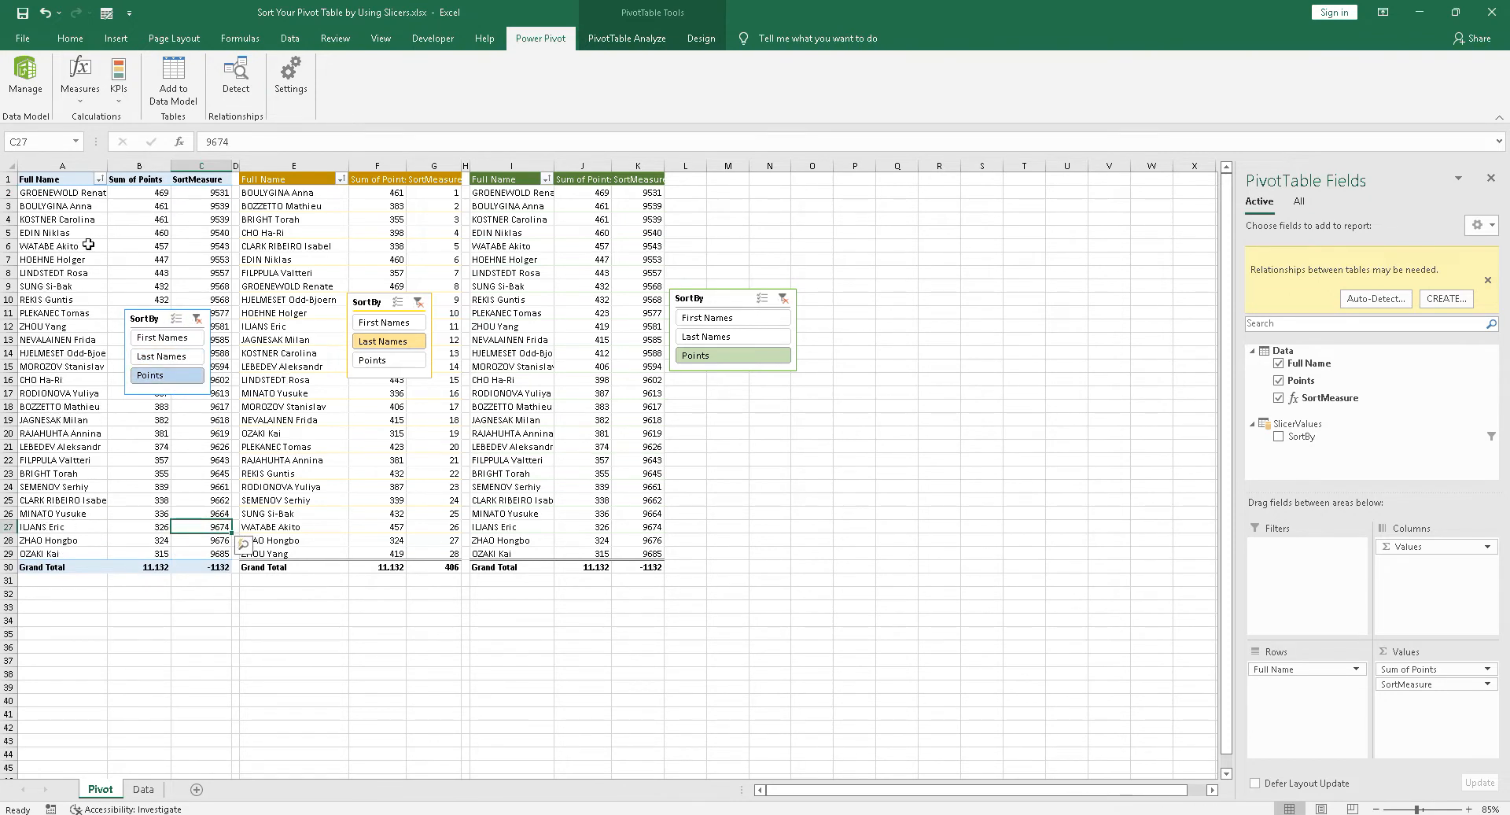
drag(82, 245, 211, 245)
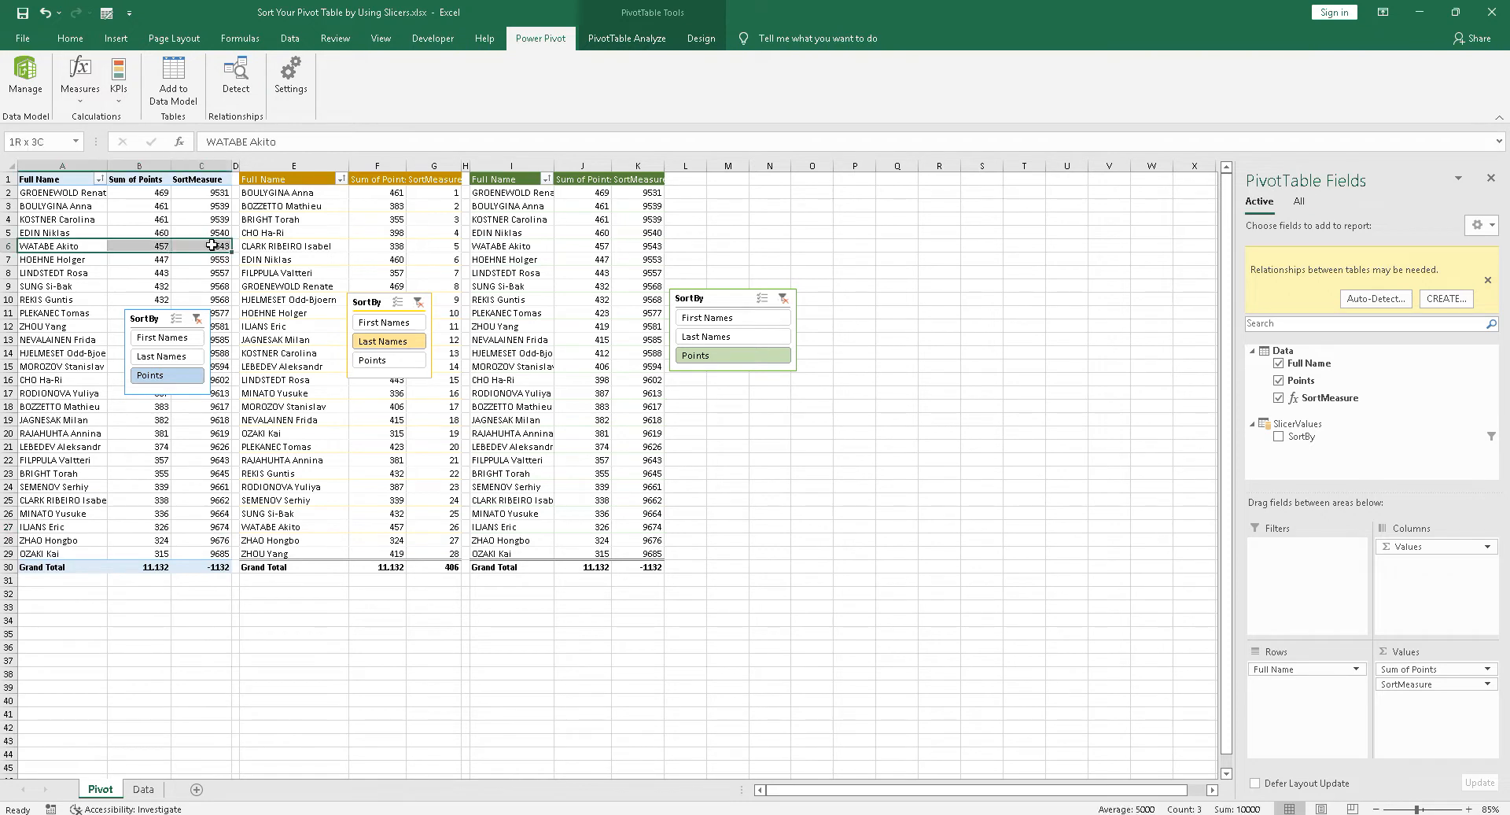
click(183, 342)
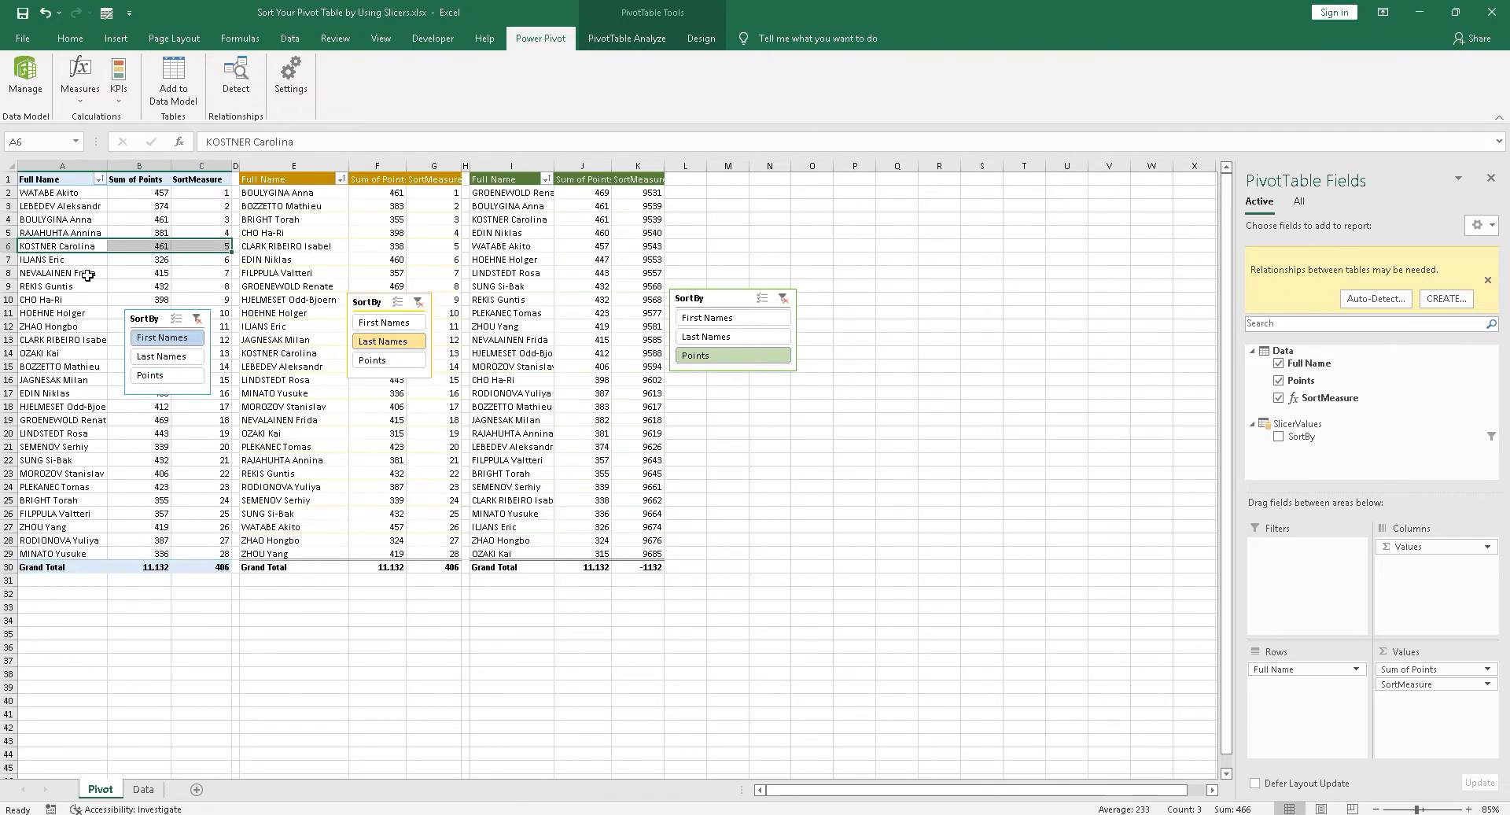
click(88, 194)
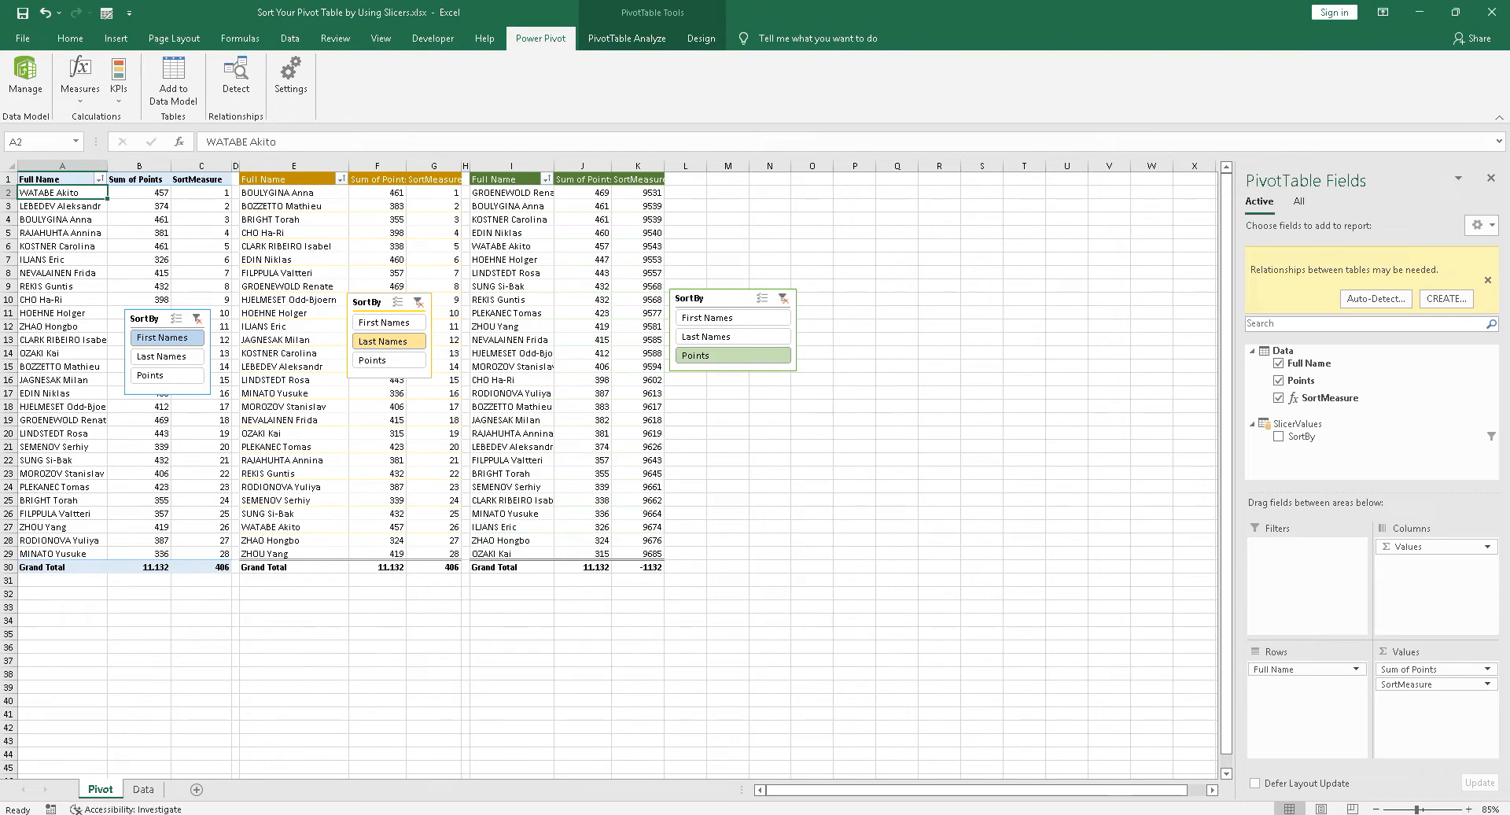
Step: Switch to the Power Pivot window and examine the Full Name and Points columns of the Data table
click(405, 813)
click(152, 455)
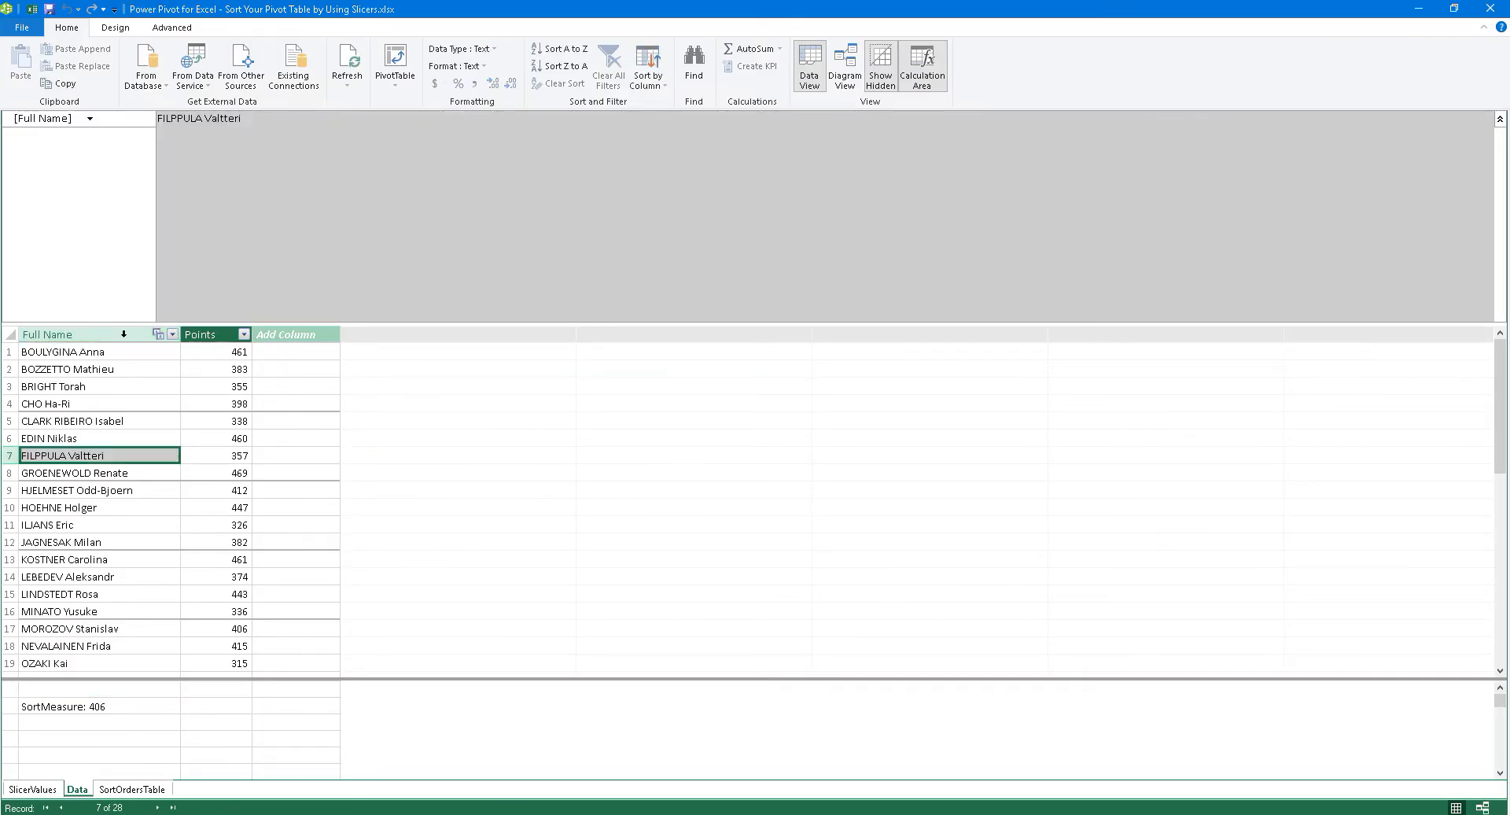
click(99, 328)
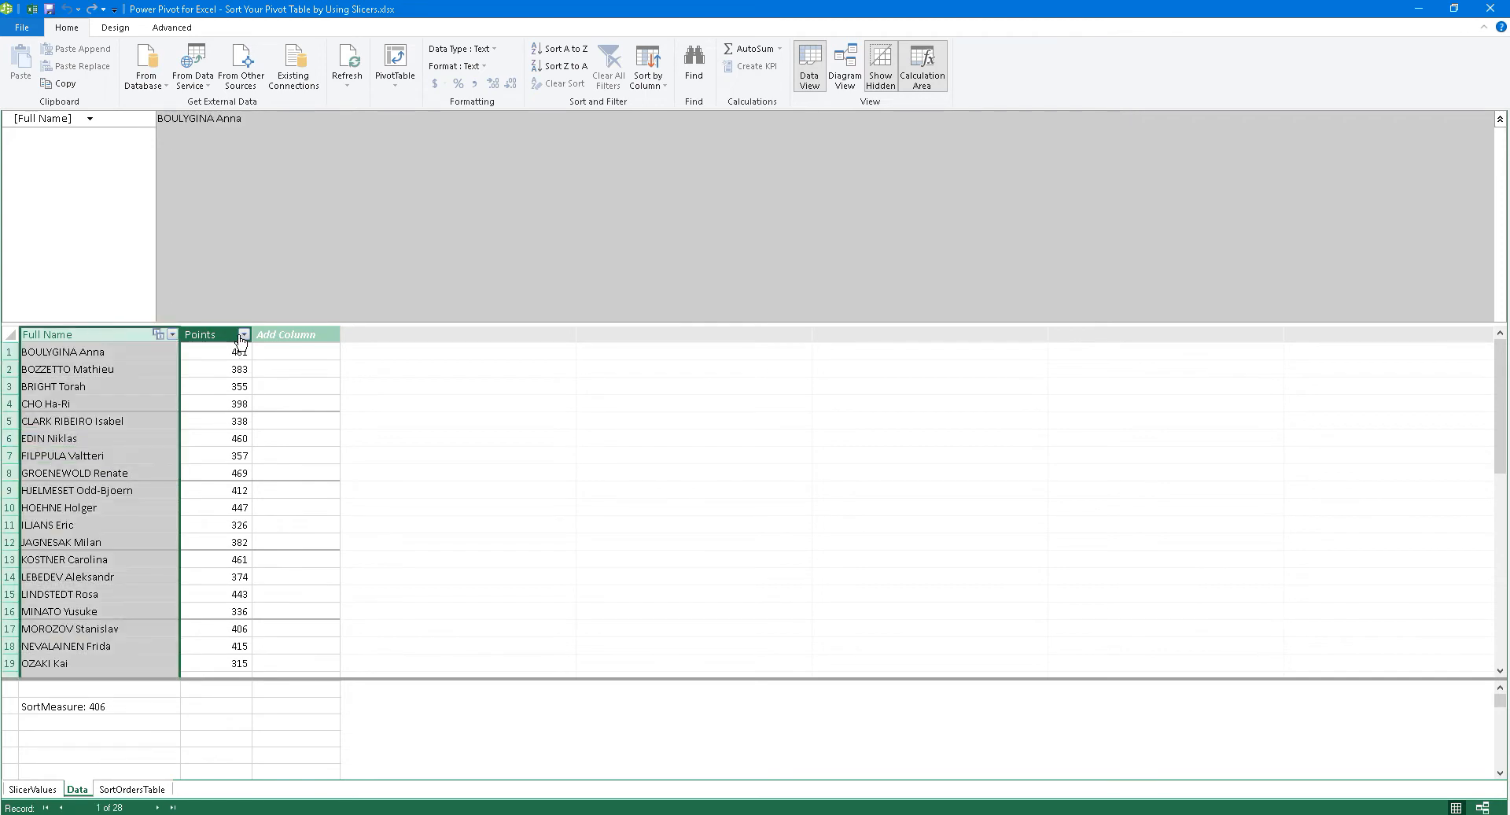
click(228, 334)
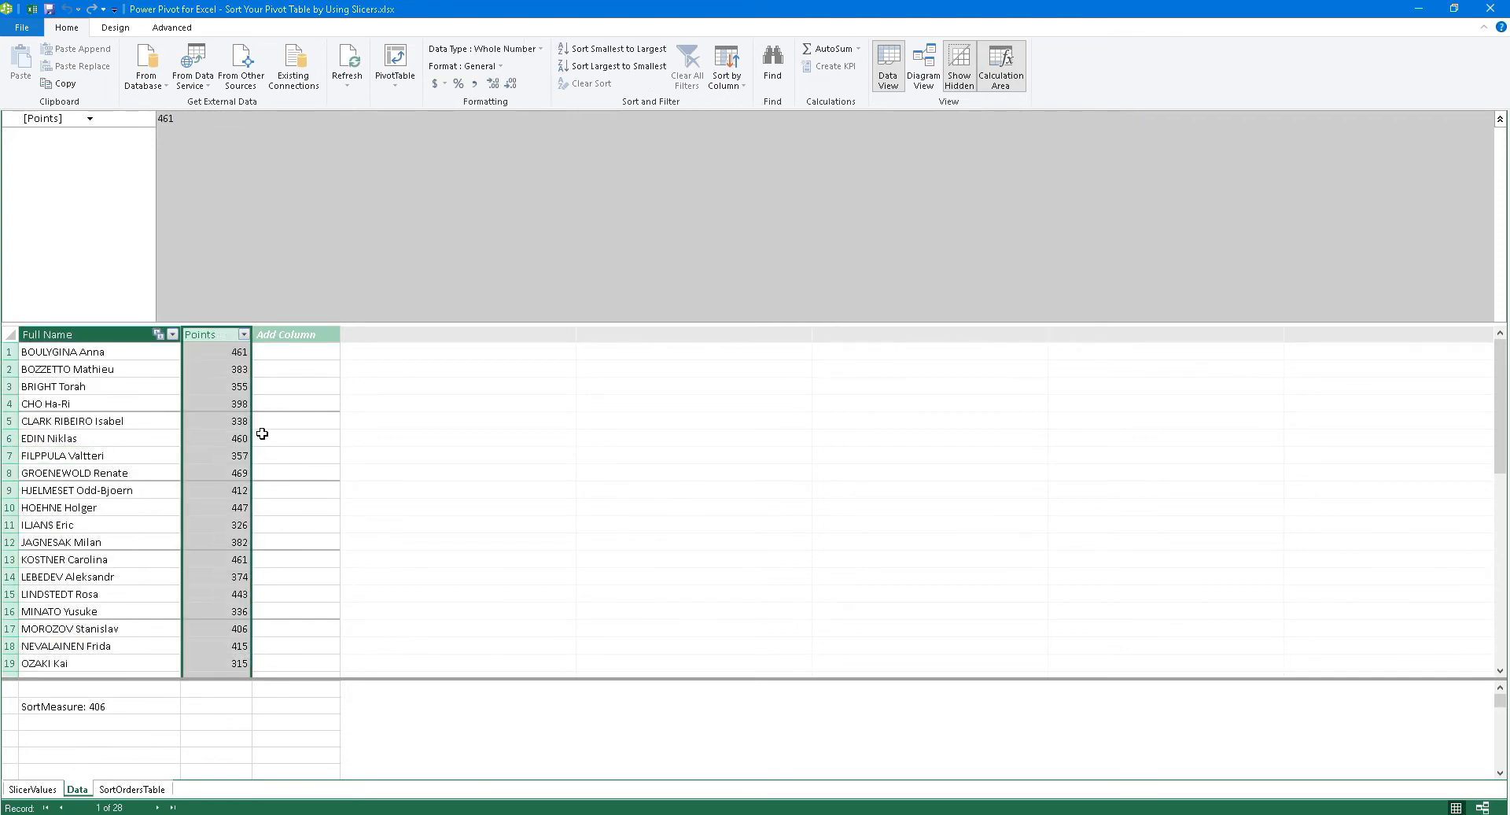
click(217, 386)
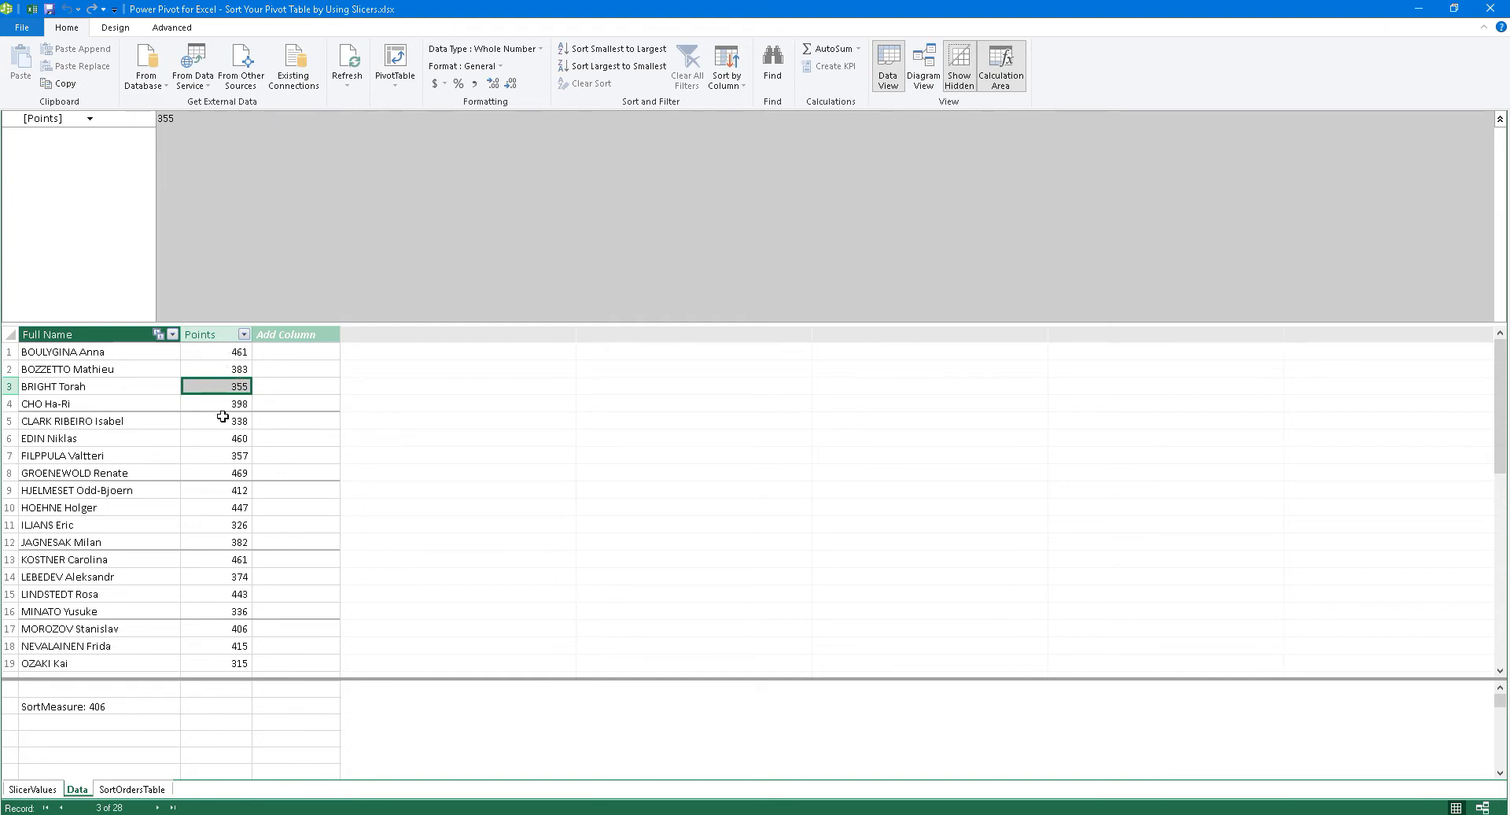
click(94, 334)
click(118, 456)
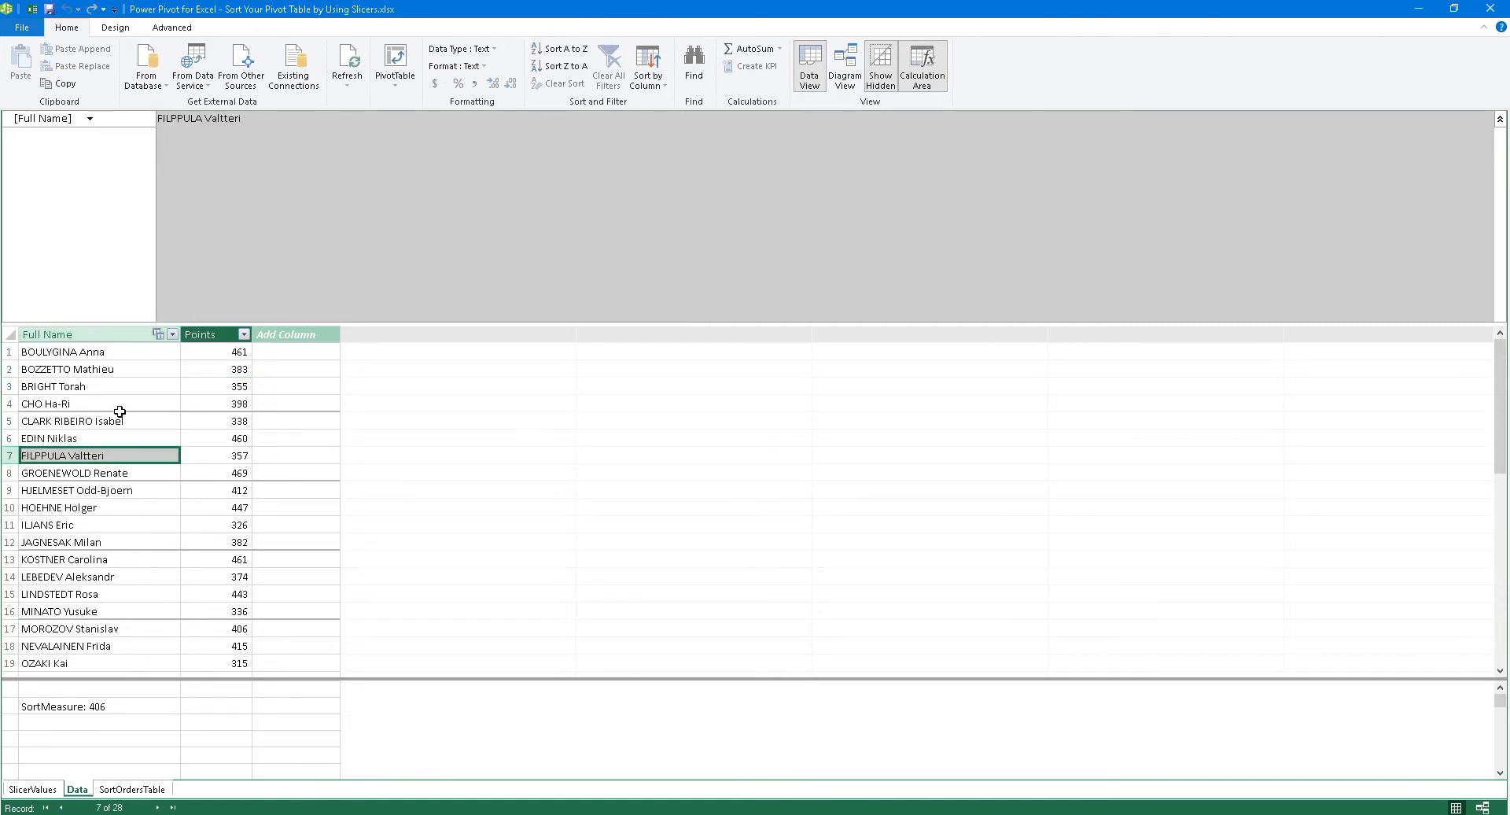
Step: Sort SortOrdersTable by its Last Name order column from smallest to largest
click(132, 789)
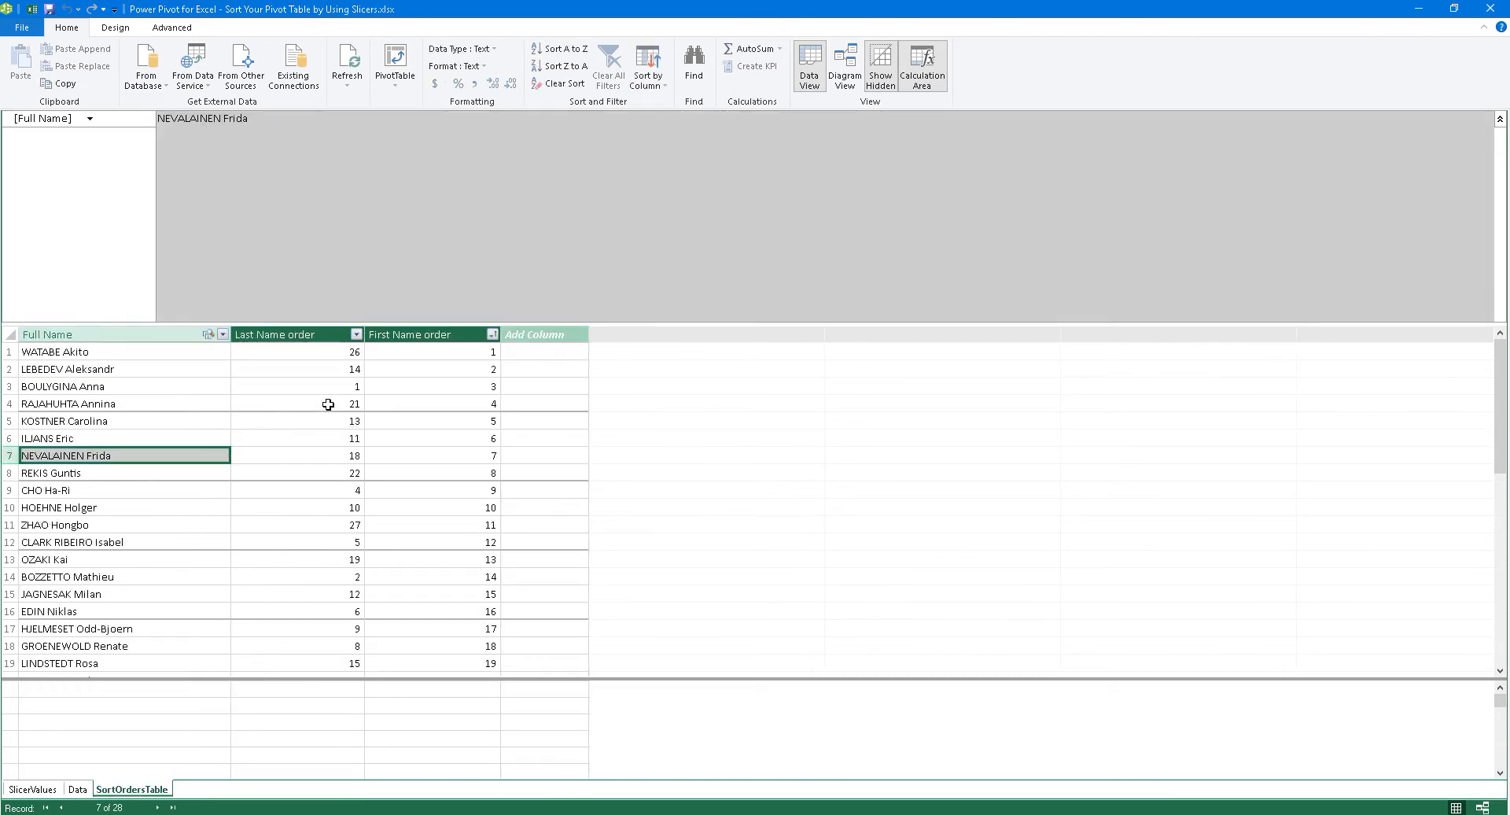
click(465, 333)
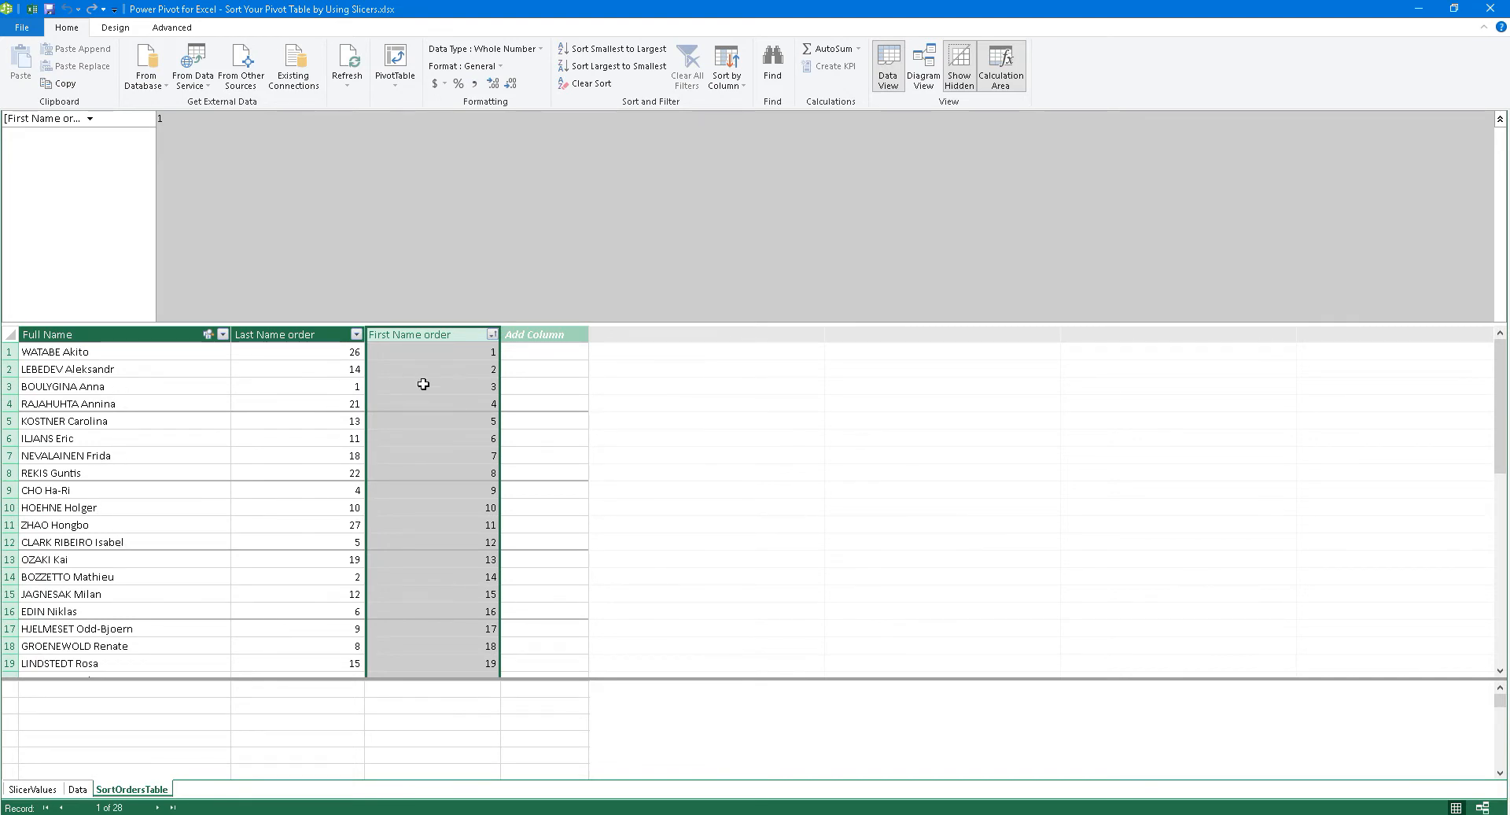
click(357, 336)
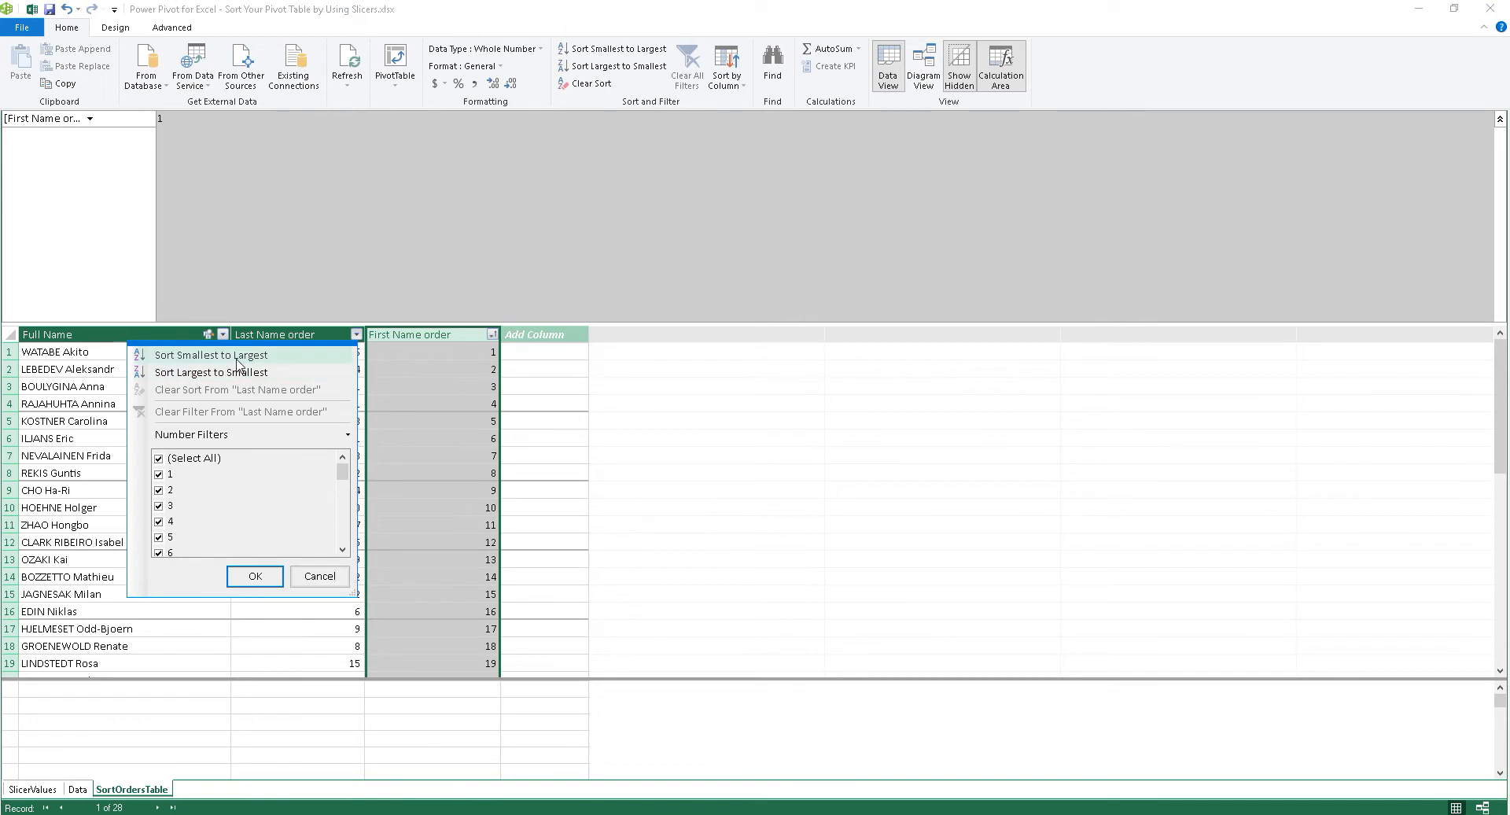
click(305, 354)
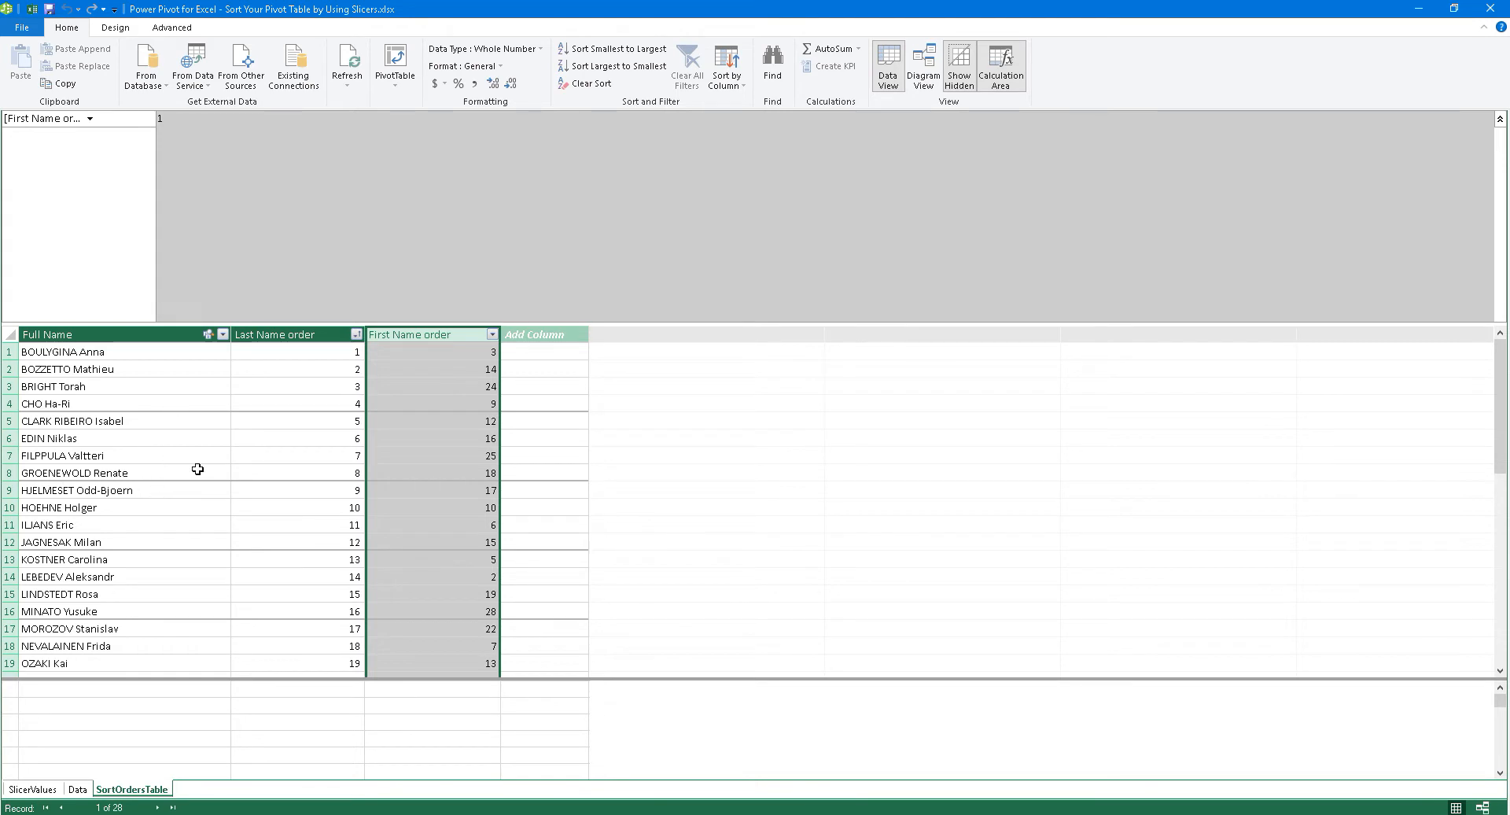
Step: Compare the Full Name column in SortOrdersTable with the one in the Data table
click(157, 438)
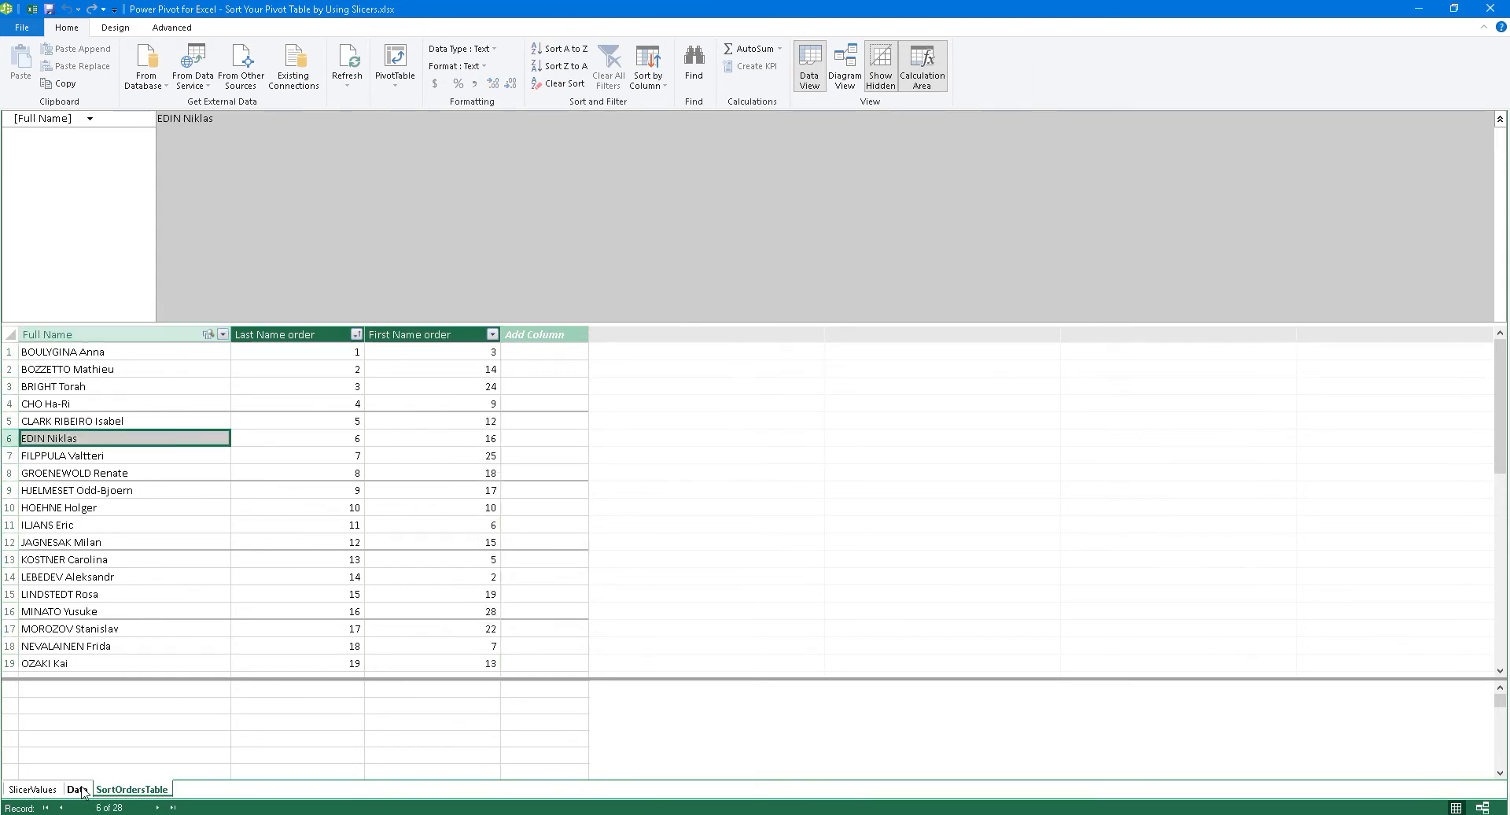
click(76, 788)
click(132, 789)
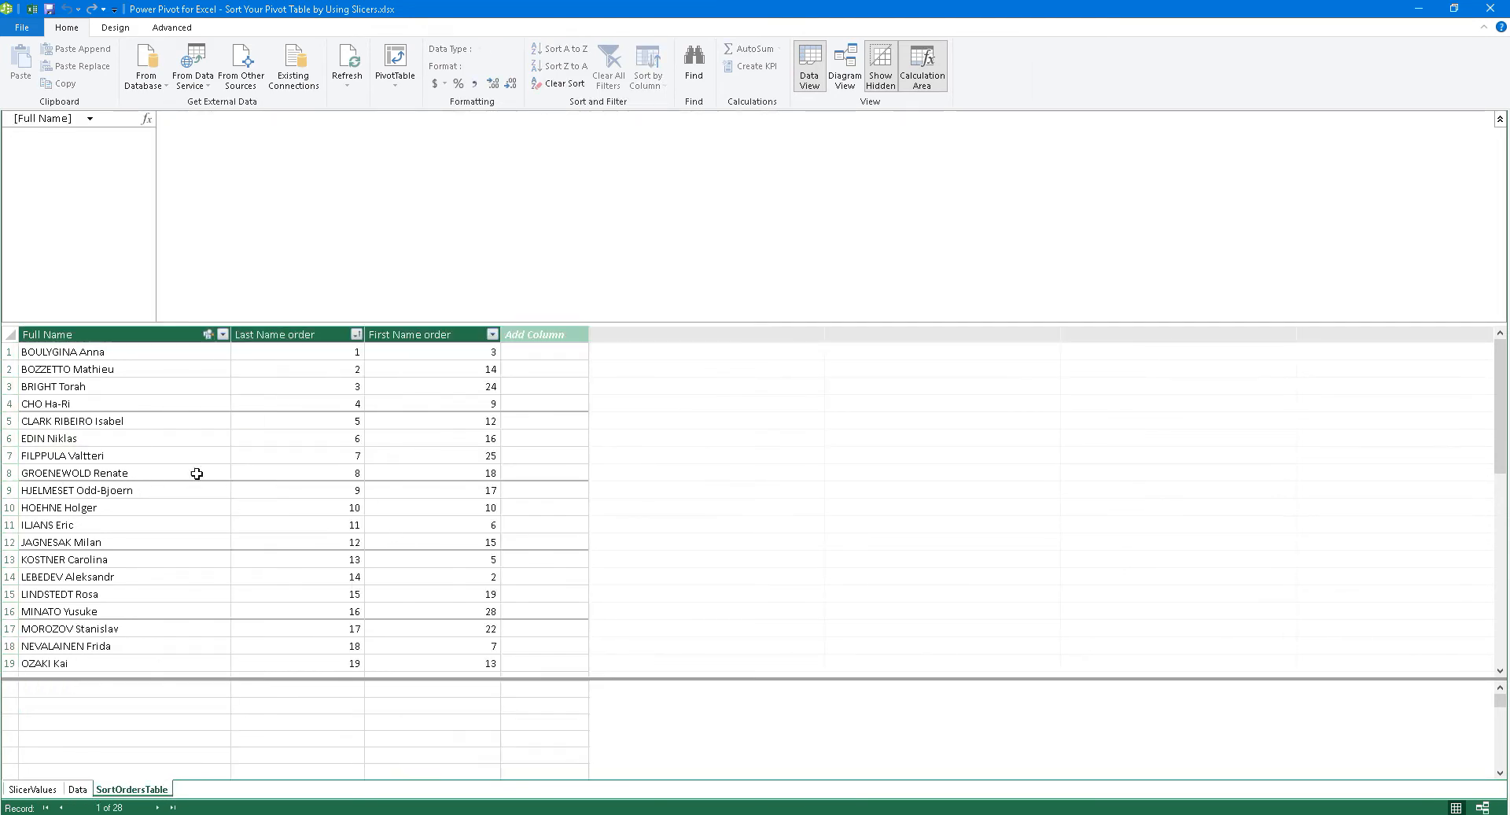
click(203, 437)
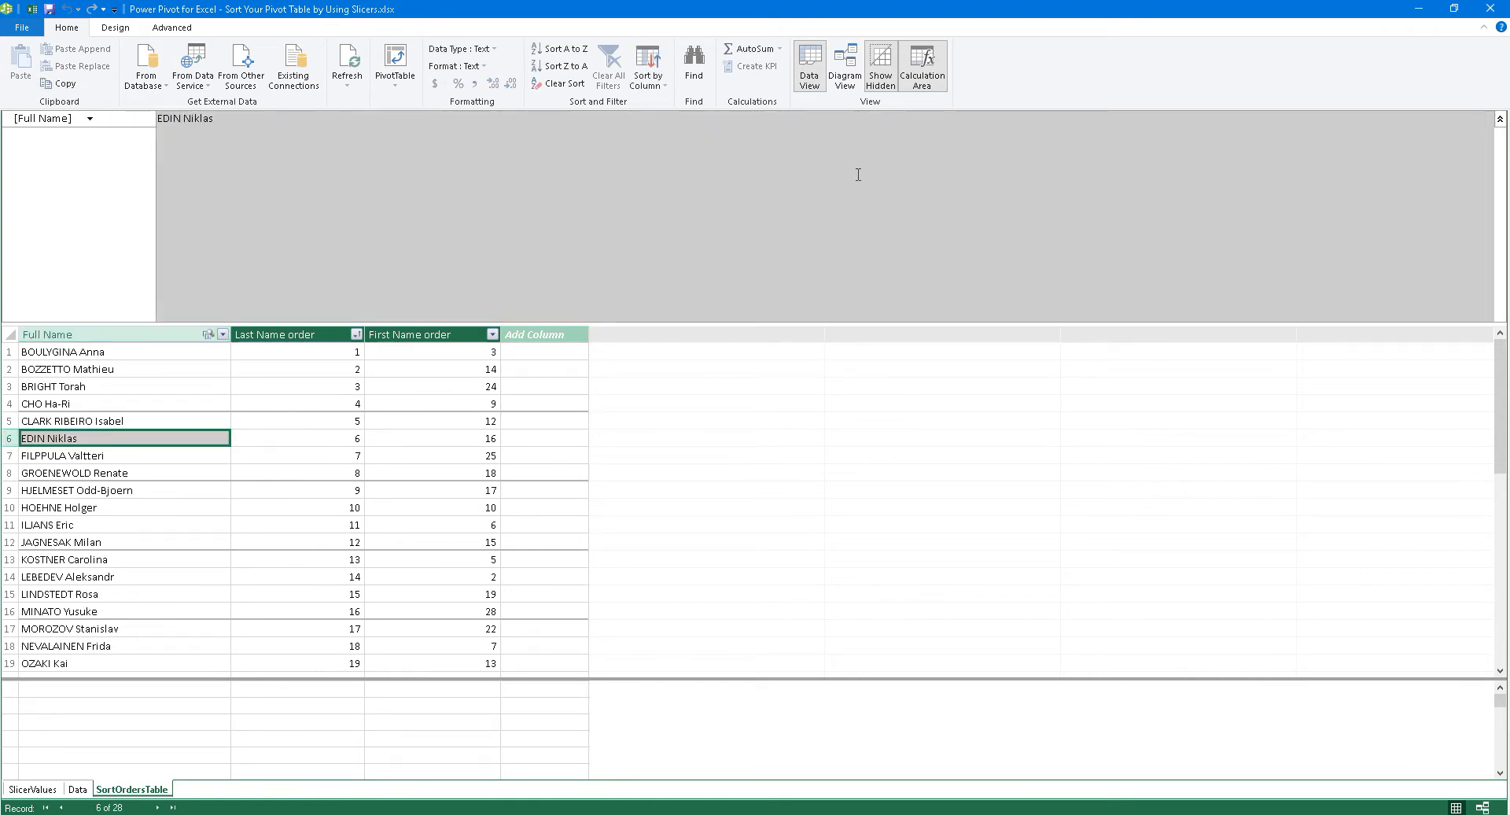
Step: Examine the data model diagram for the relationship between Data and SortOrdersTable and for the SlicerValues table
click(848, 85)
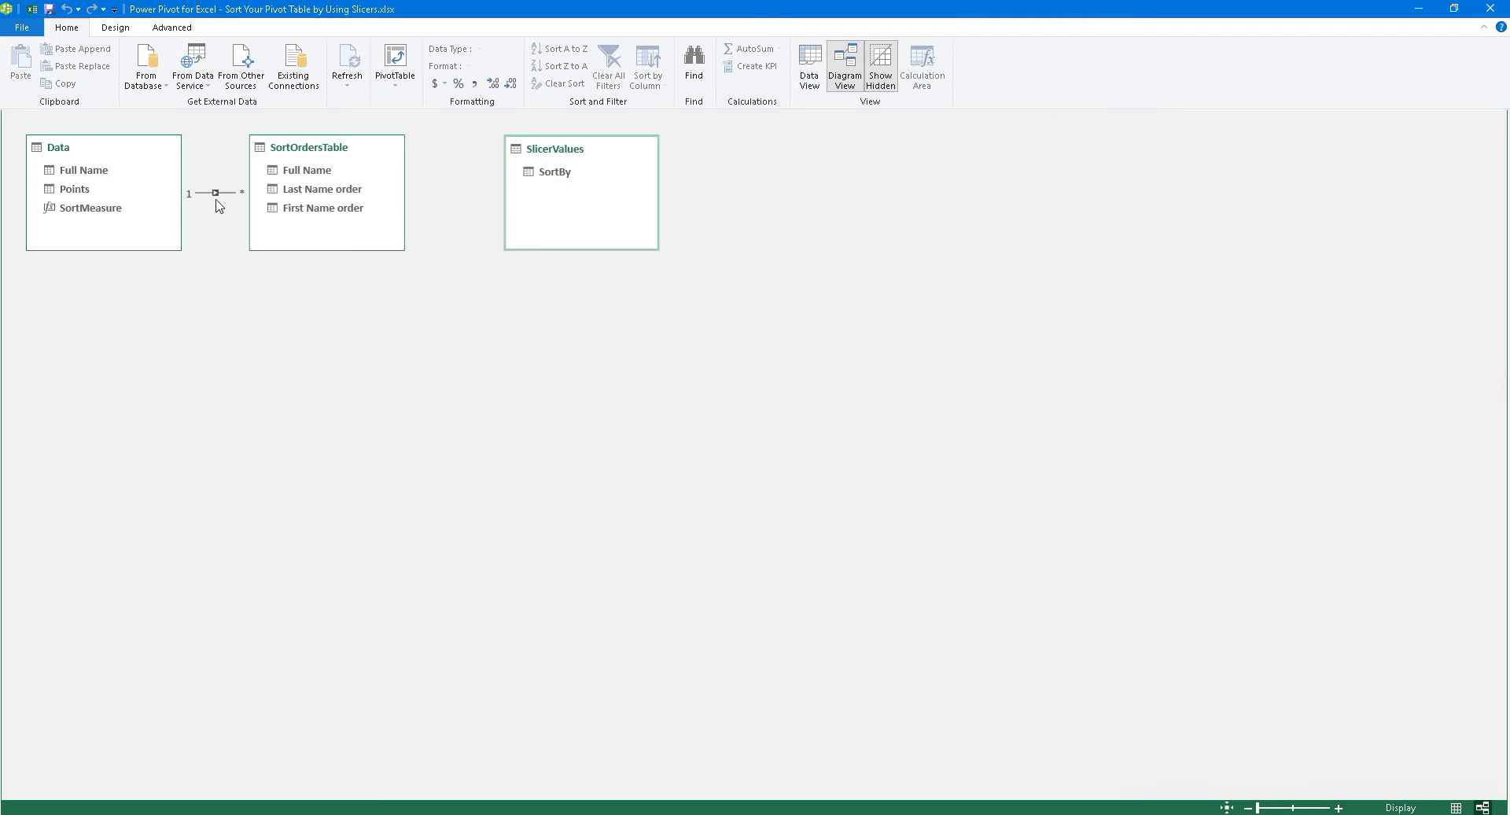
click(222, 194)
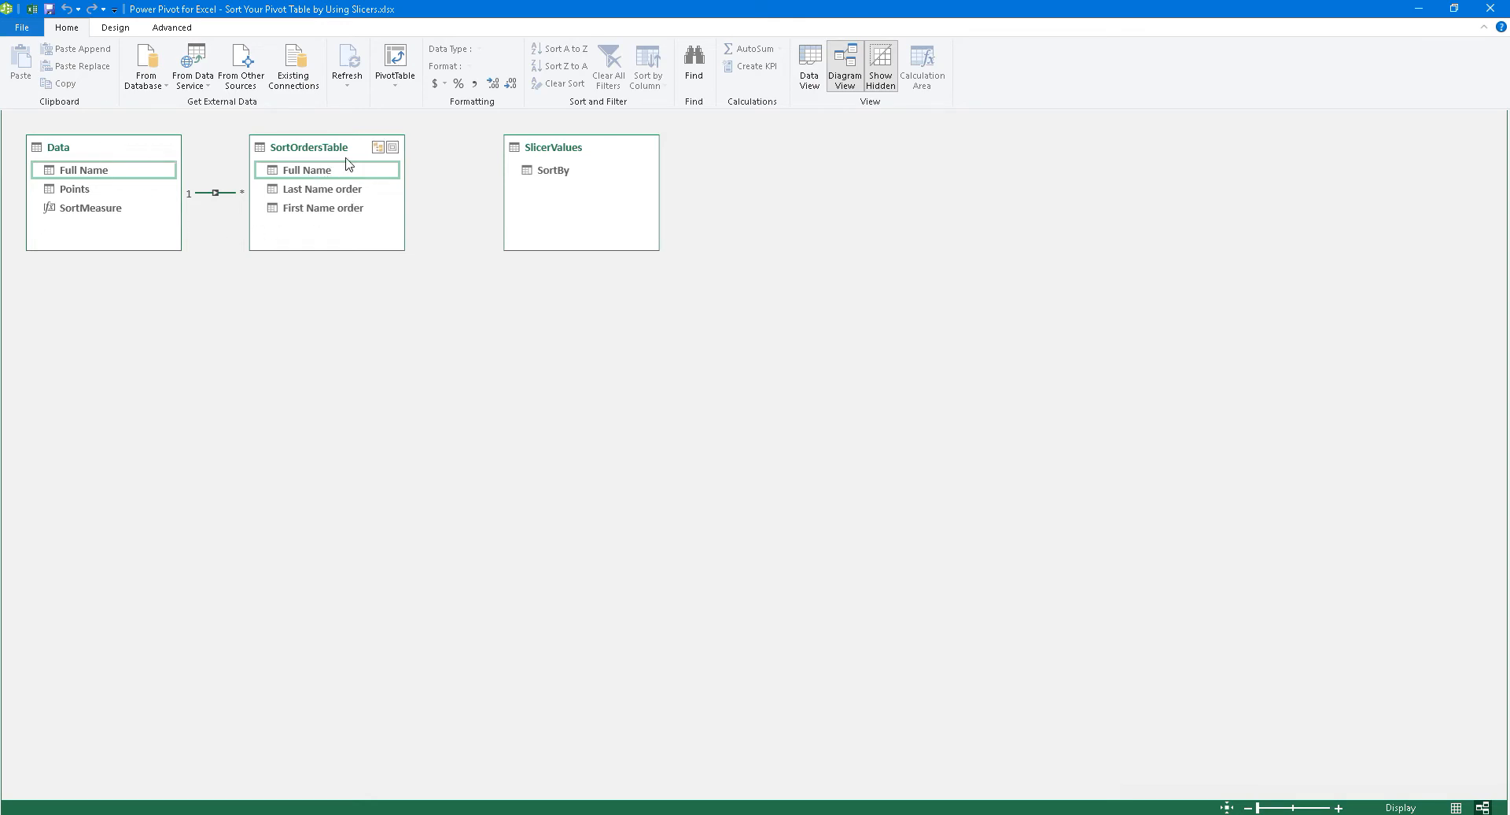
click(584, 238)
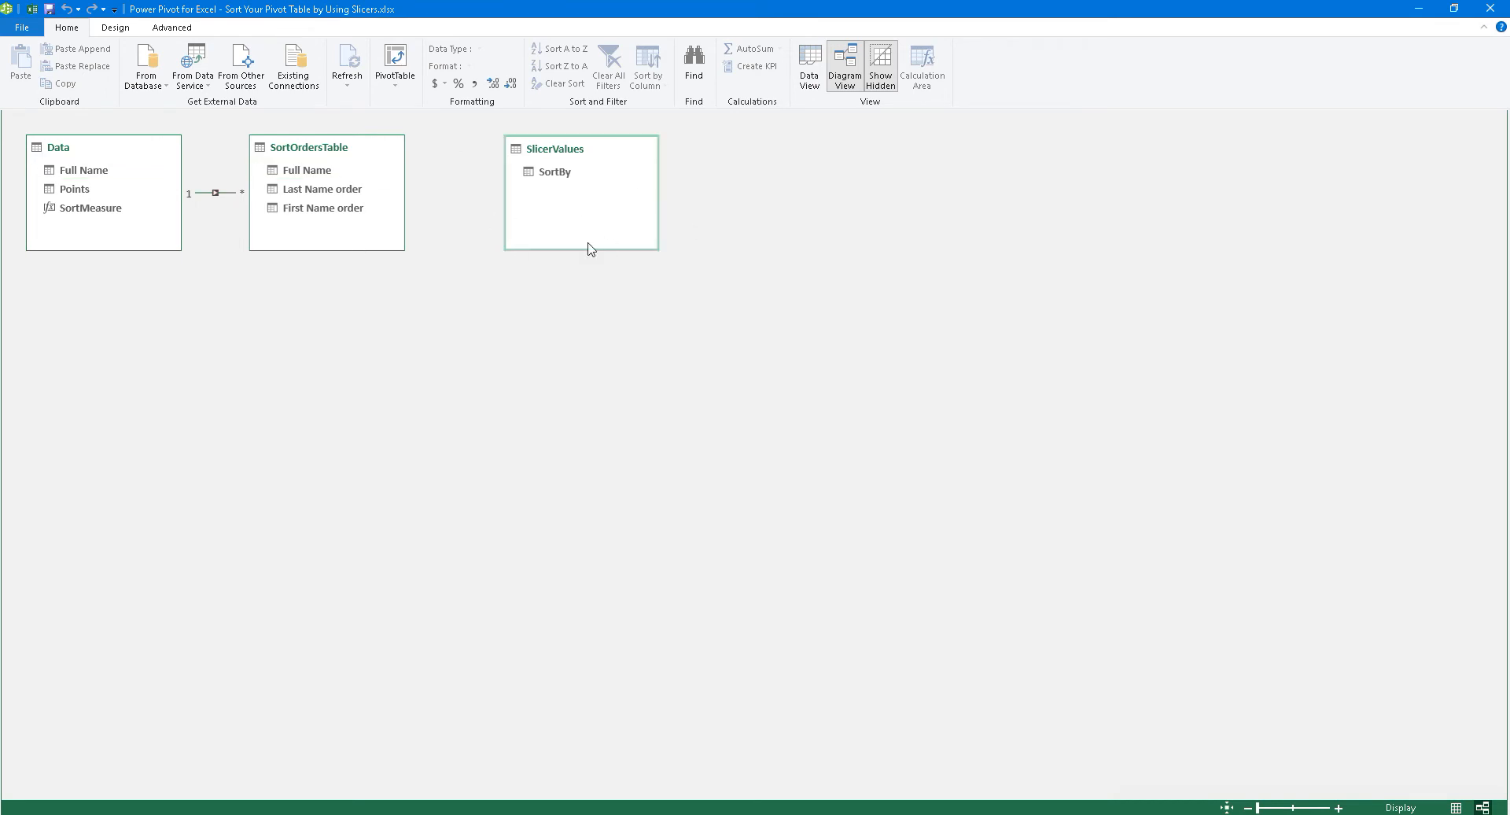
Step: Inspect the SortBy entries of the SlicerValues table in data view and compare them with the slicers in the Excel workbook
click(809, 75)
click(32, 788)
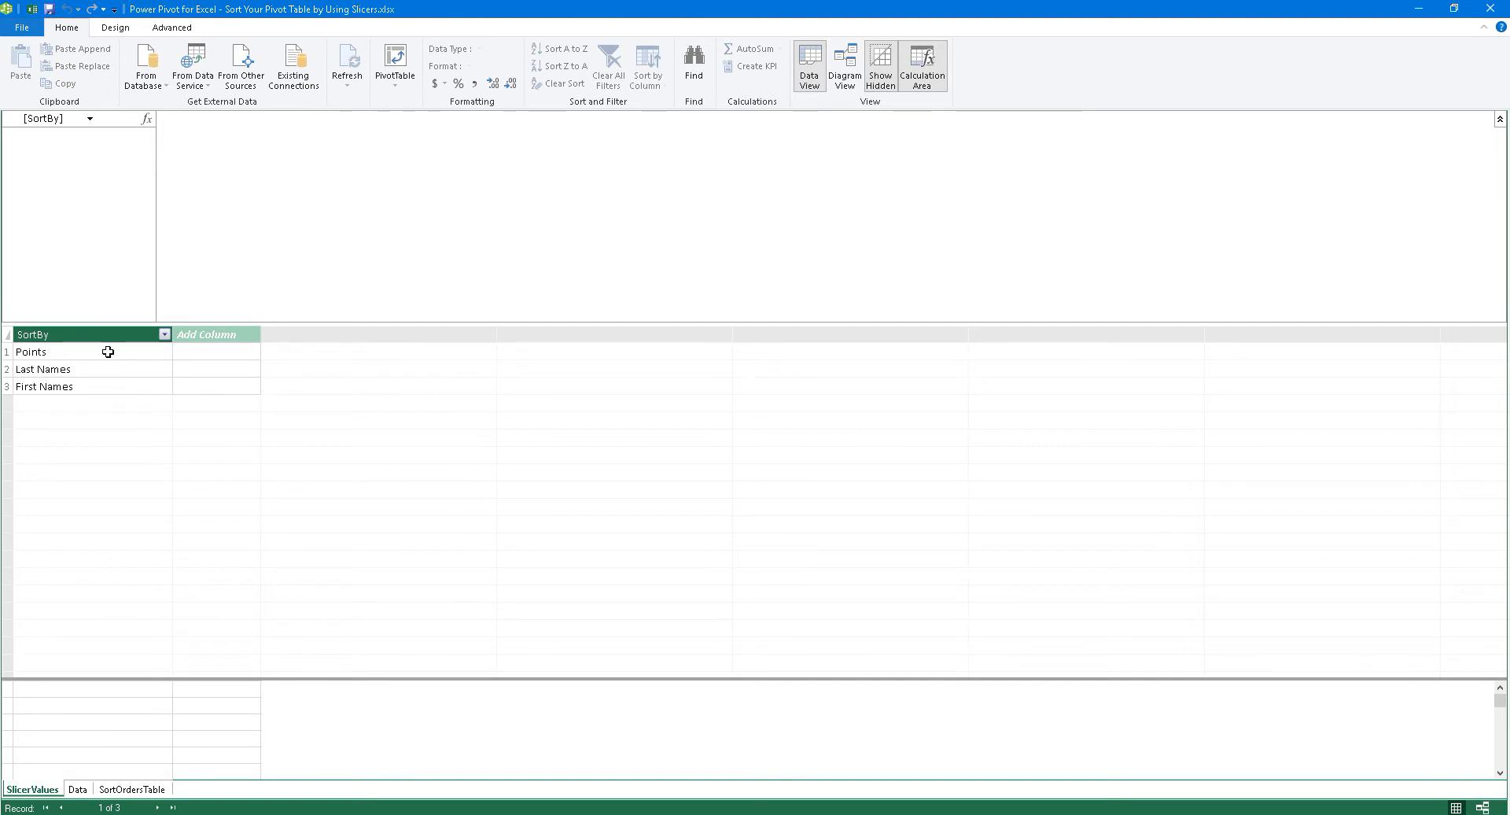
click(589, 814)
click(589, 814)
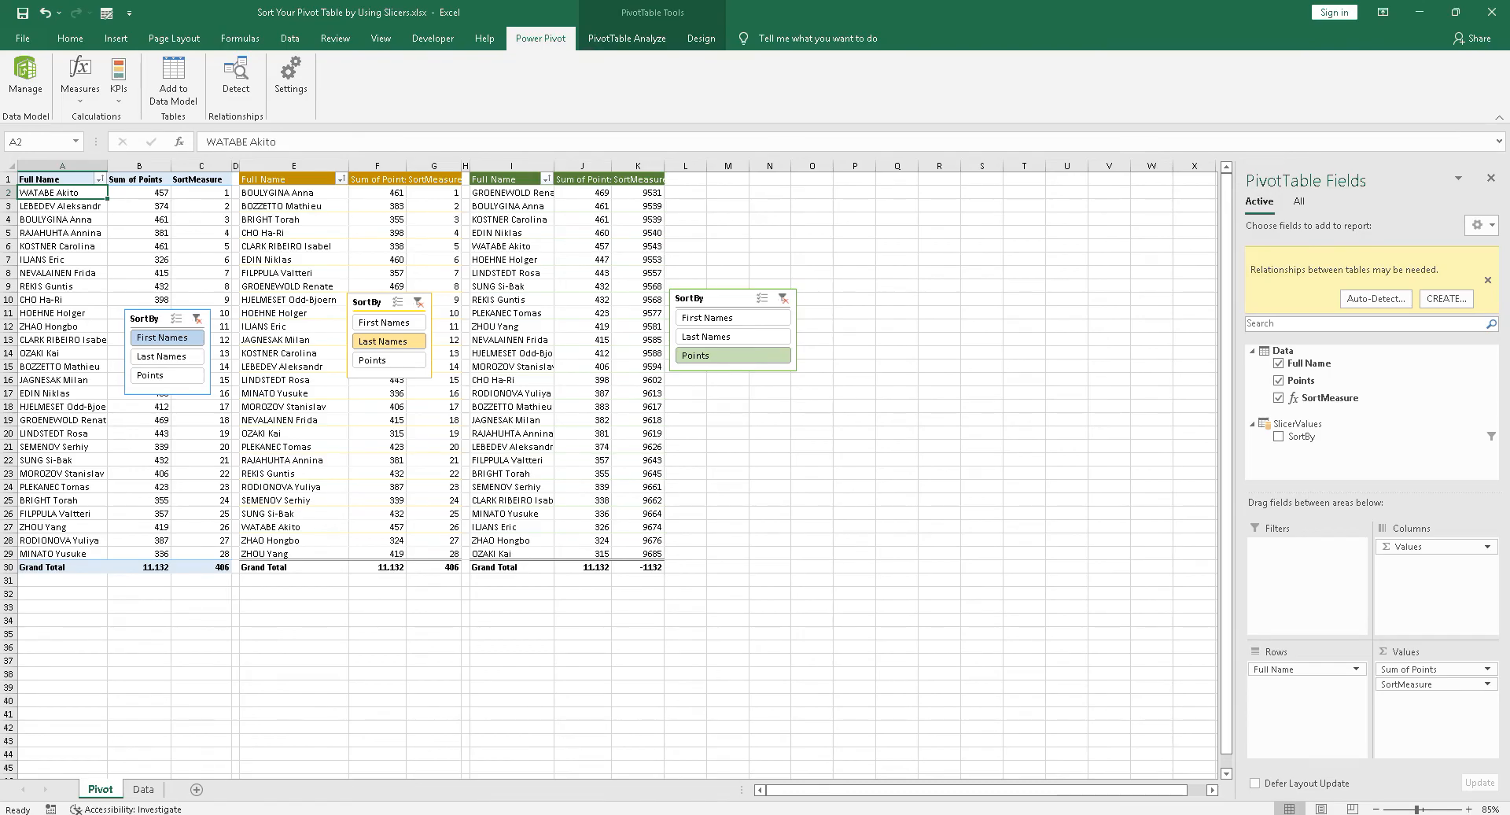
key(alt+Tab)
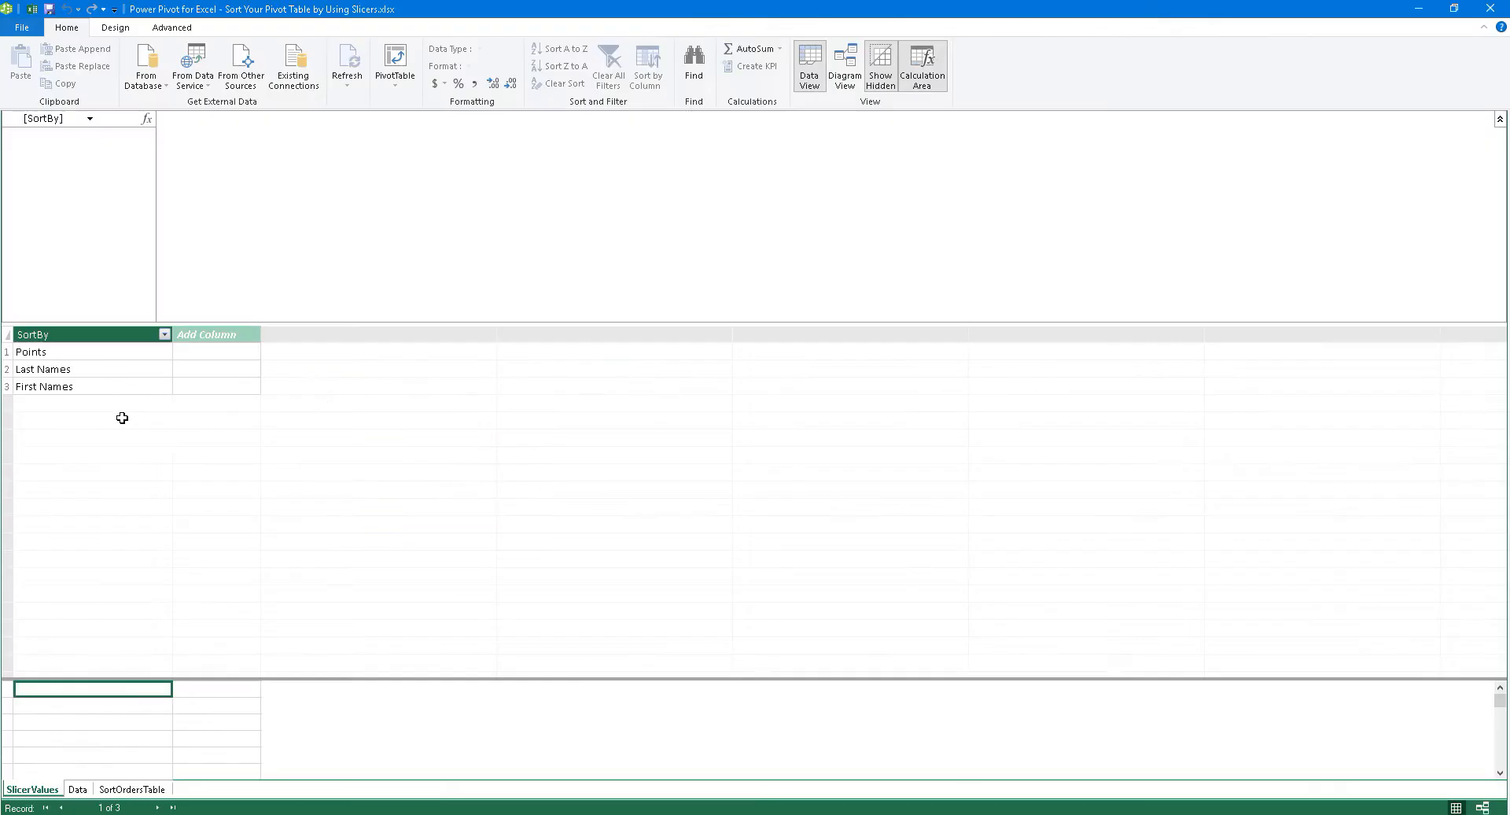
click(138, 370)
Step: Return to the Excel workbook, set the blue slicer to Last Names and back to First Names, and select the SortMeasure values
key(alt+Tab)
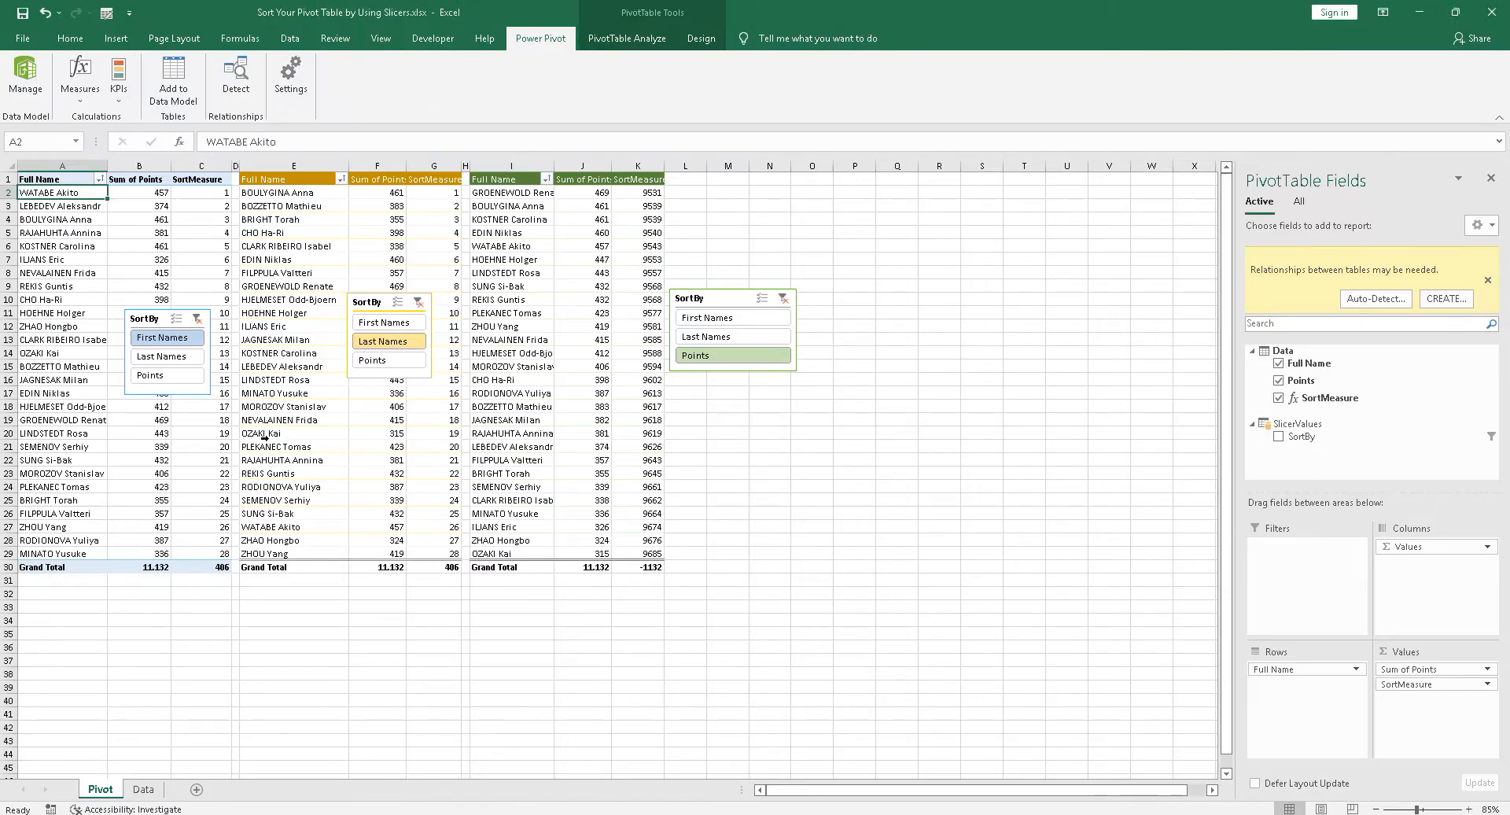
click(193, 362)
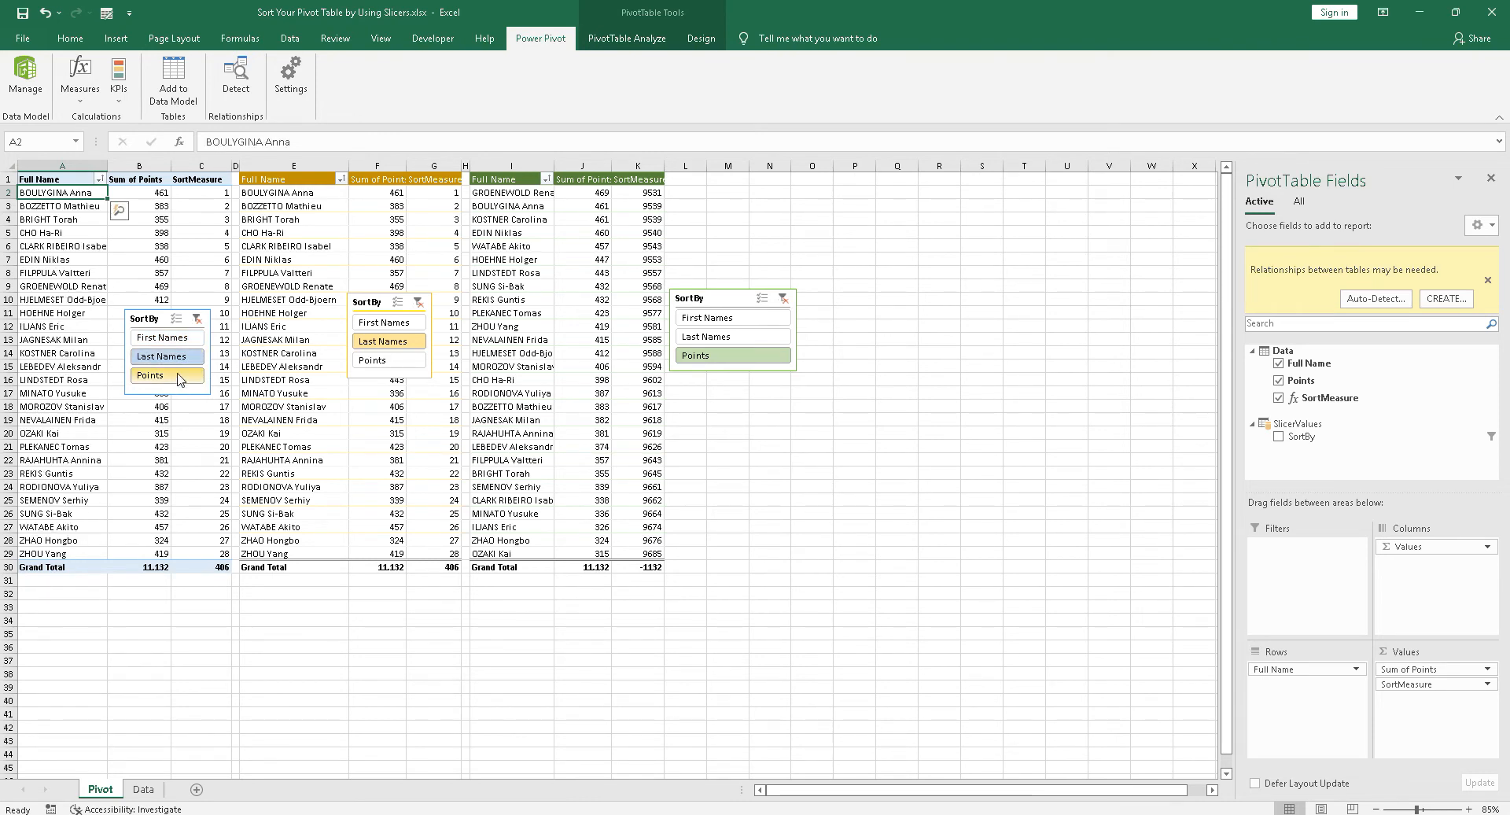
click(161, 338)
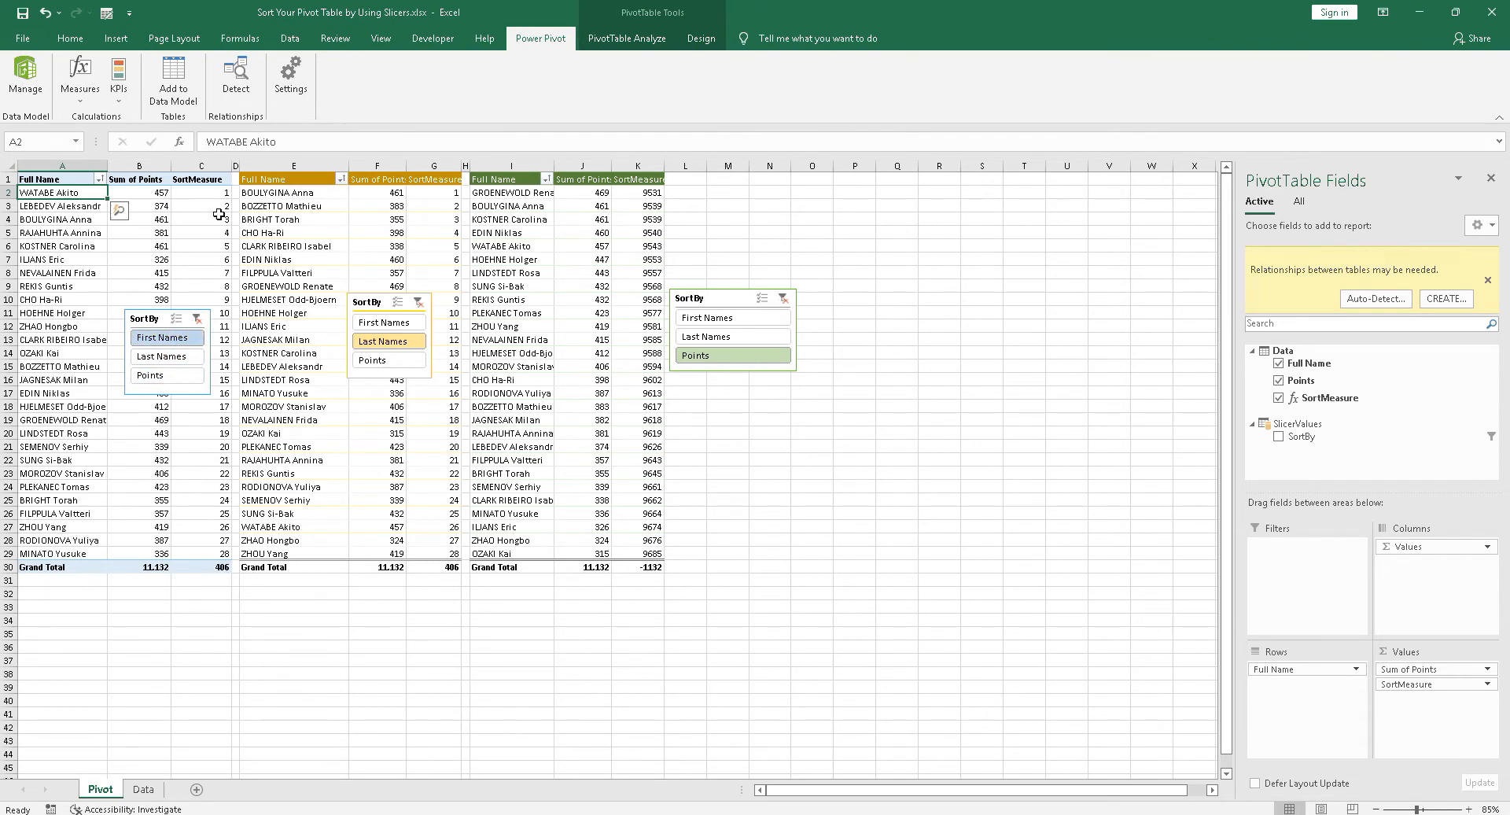
drag(208, 195, 209, 554)
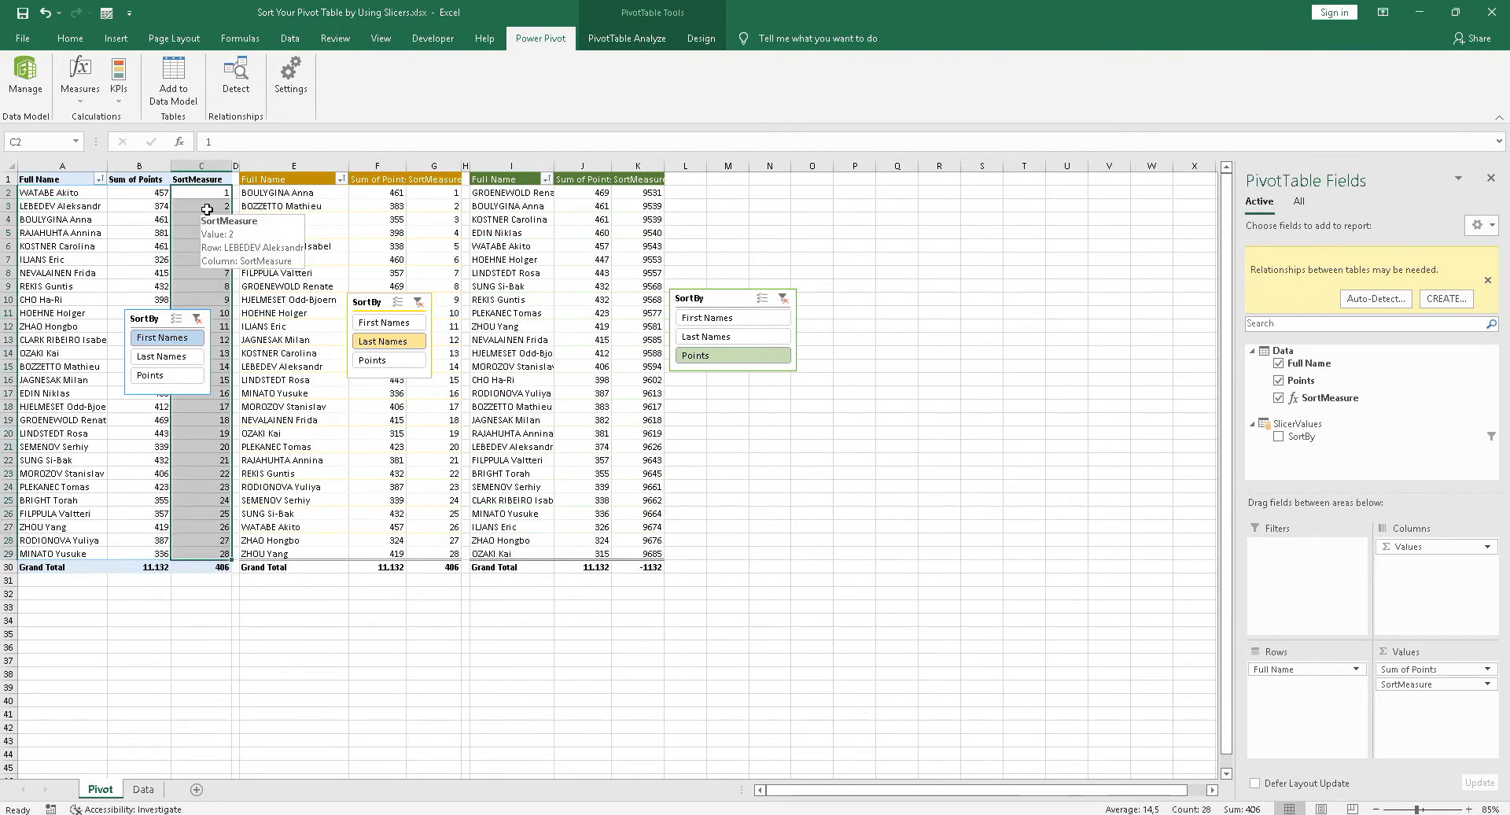
Step: Switch to the Power Pivot window and examine the ALLSELECTED( SlicerValues[SortBy] ) part of the SortMeasure formula in the Data table
drag(64, 192, 65, 552)
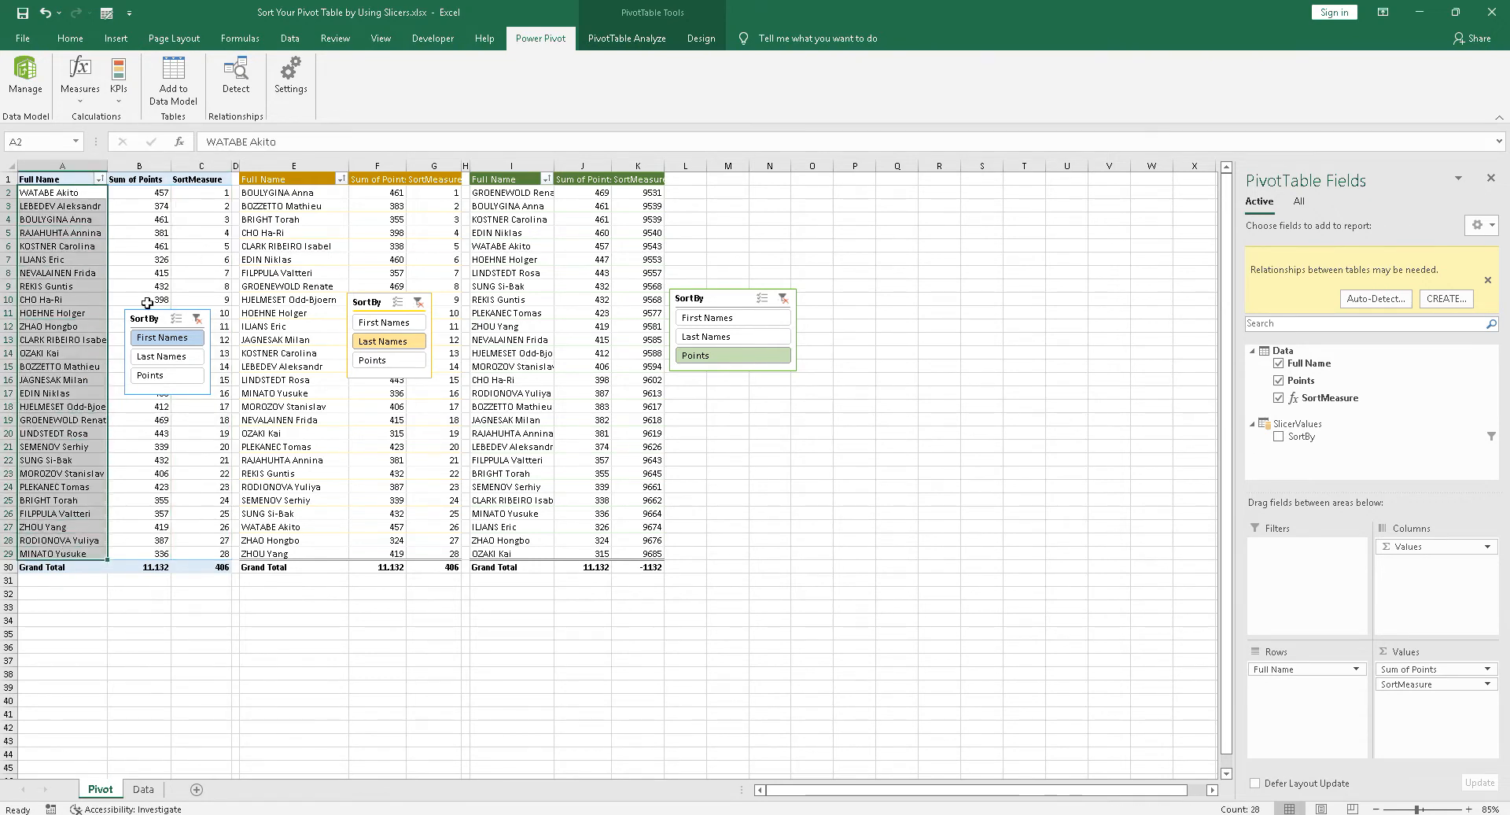
click(196, 196)
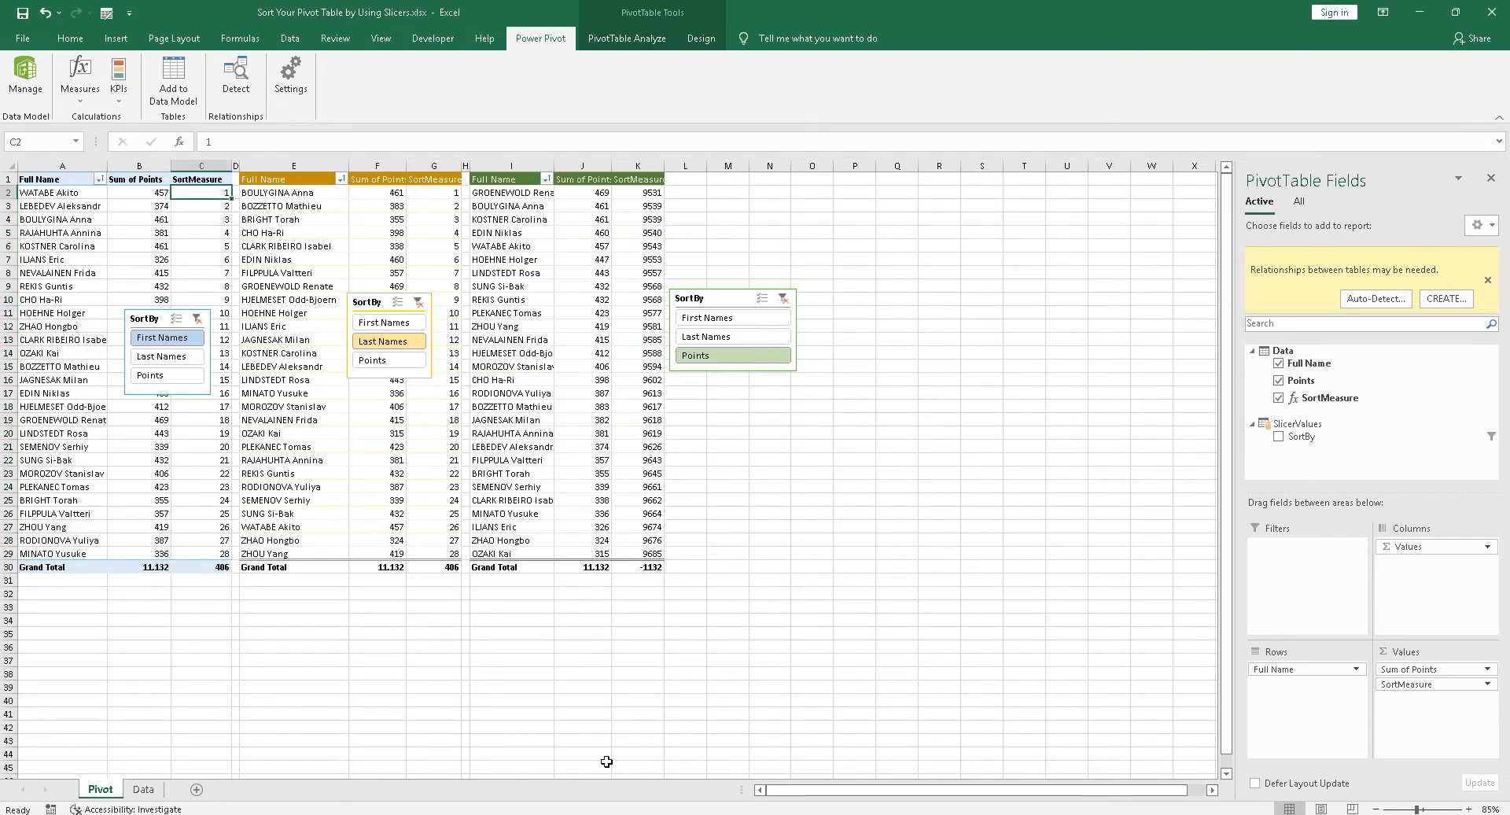
key(alt+Tab)
click(80, 790)
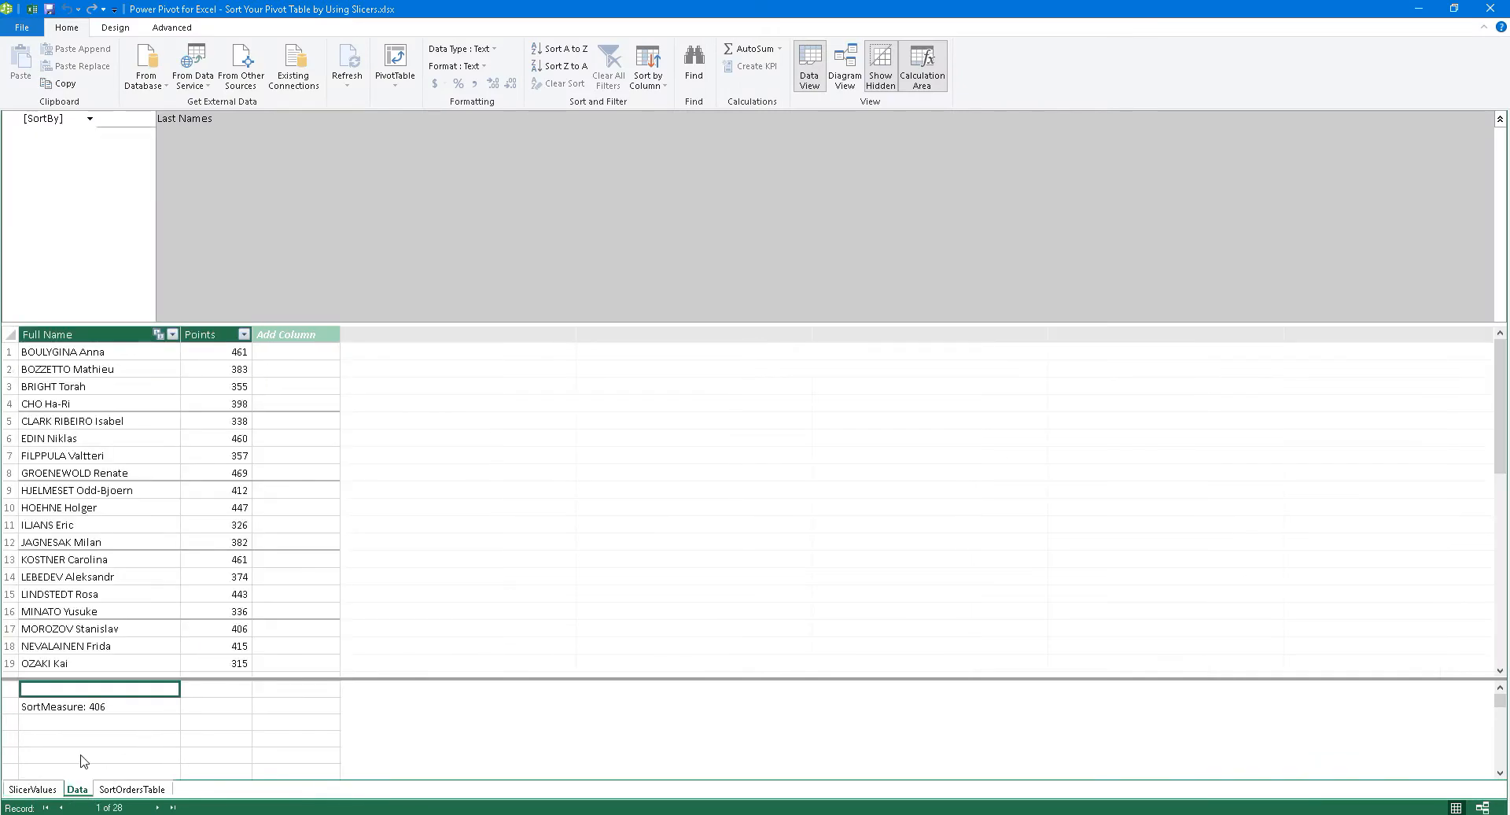
click(108, 710)
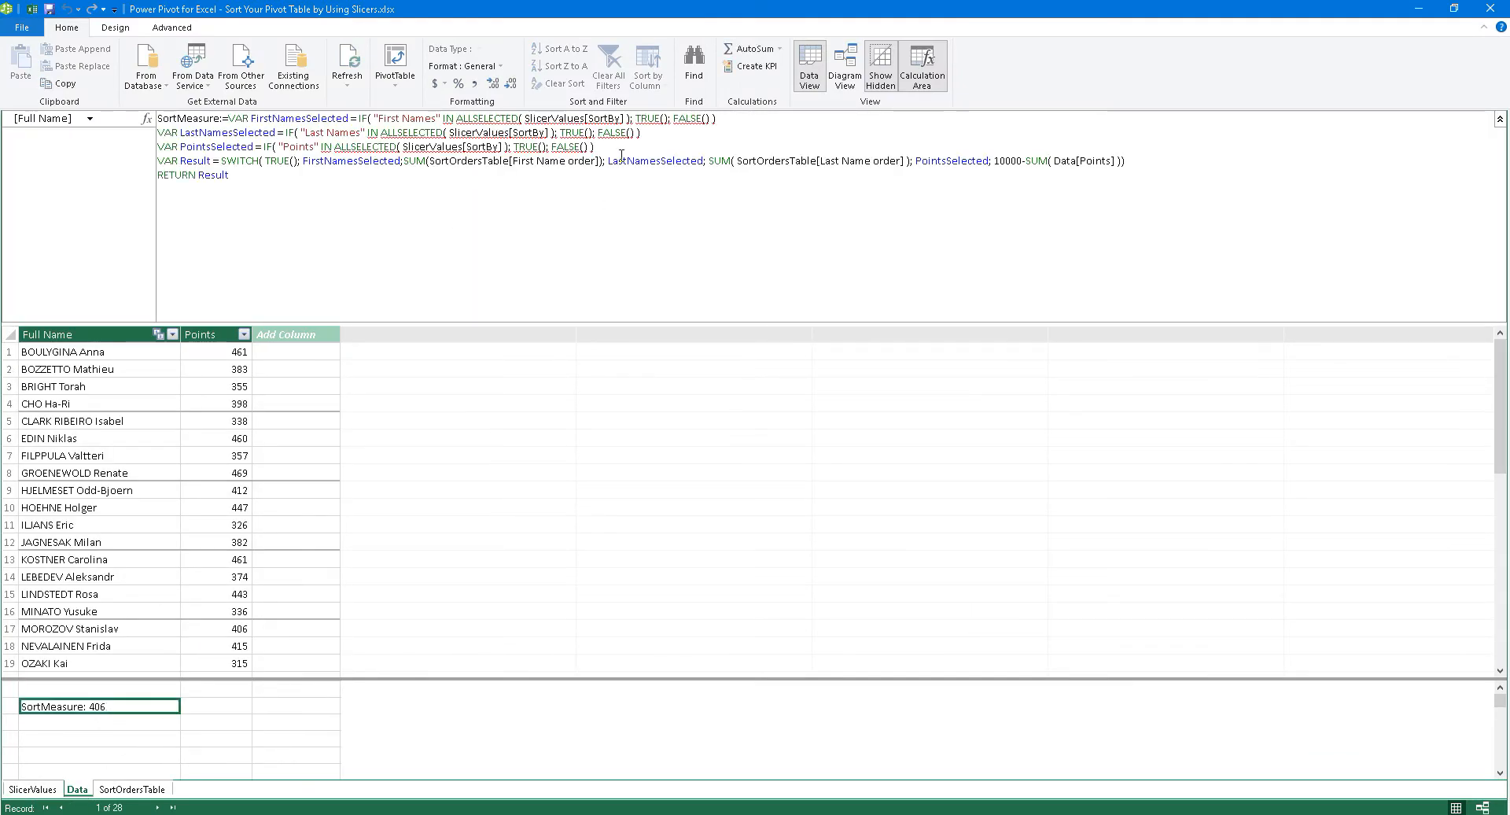
drag(630, 118, 455, 122)
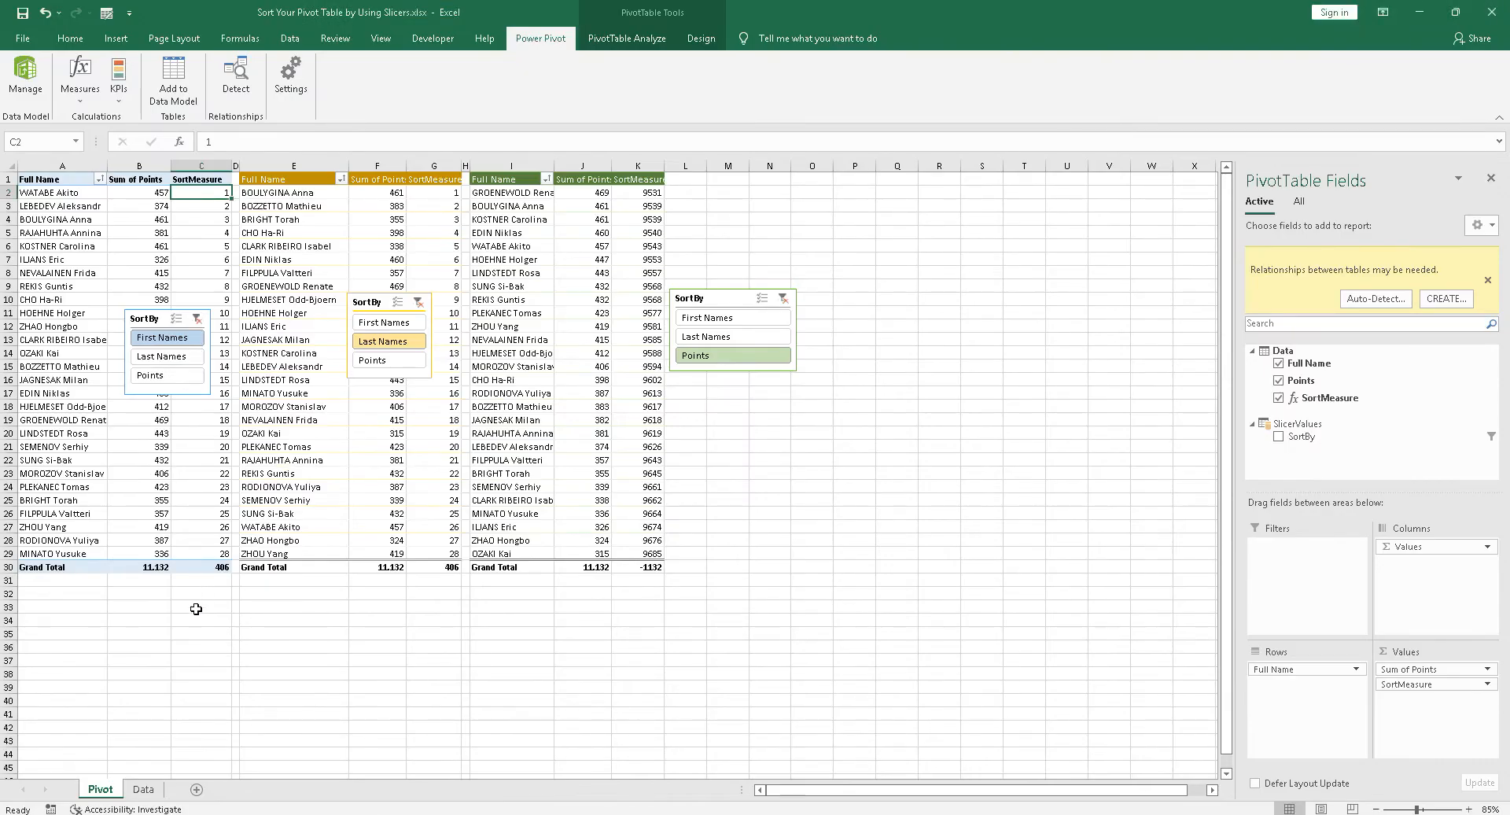
Step: Return to the Excel workbook, add Last Names and Points to the blue slicer's selection, and reset it to First Names only
click(201, 618)
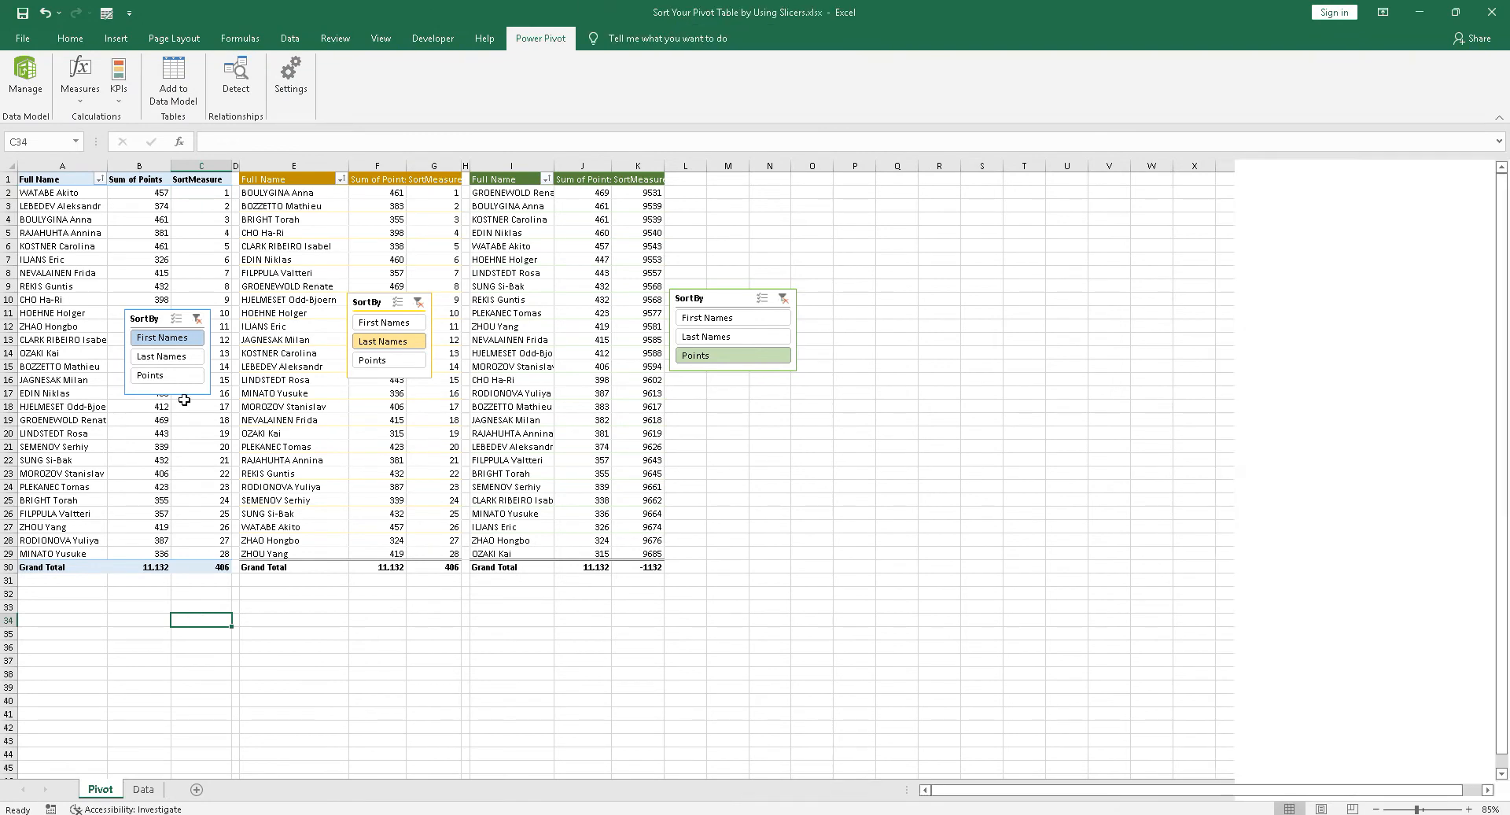
ctrl+click(184, 359)
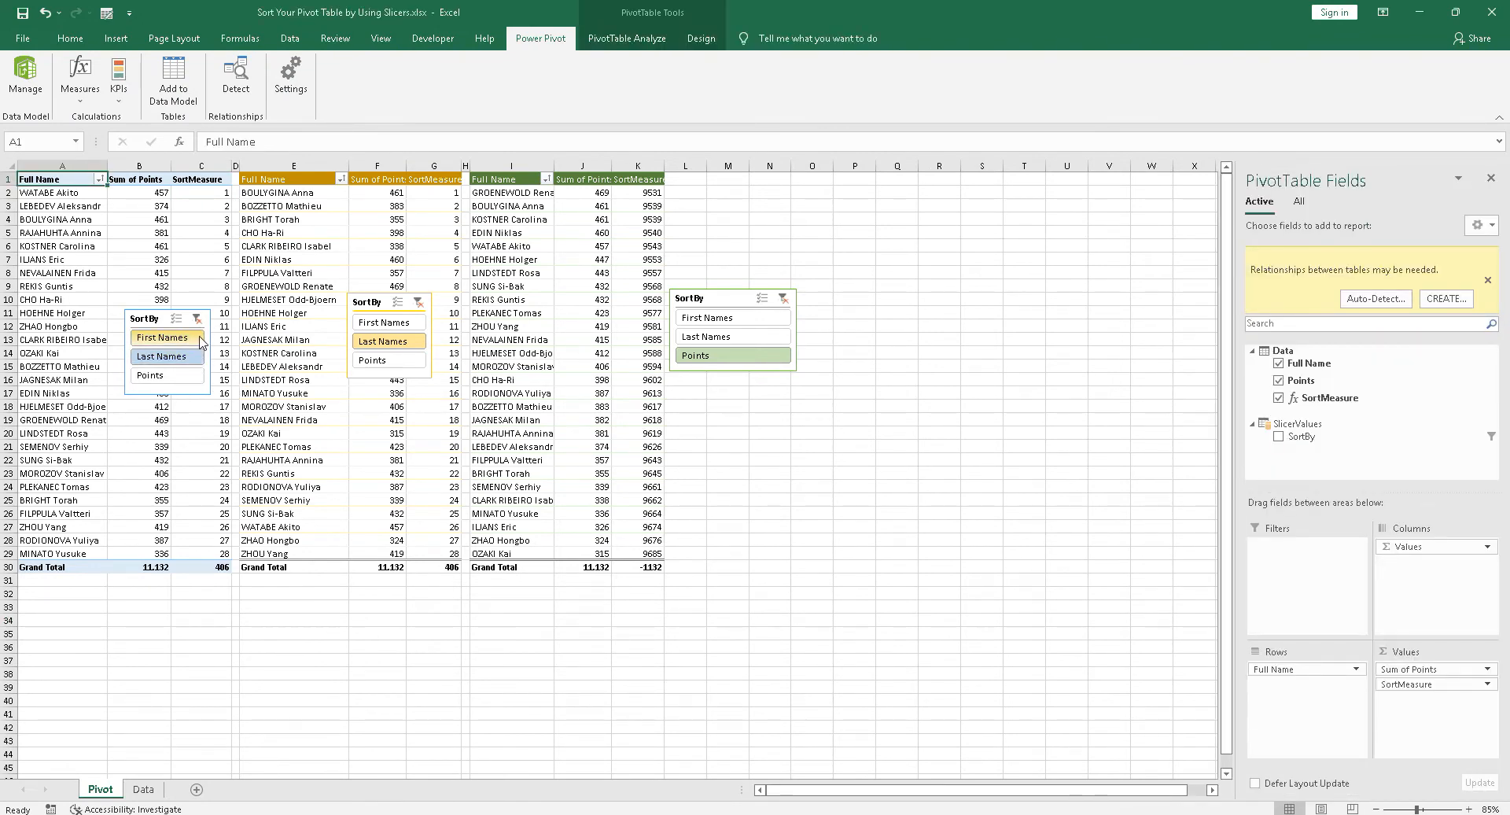
ctrl+click(195, 383)
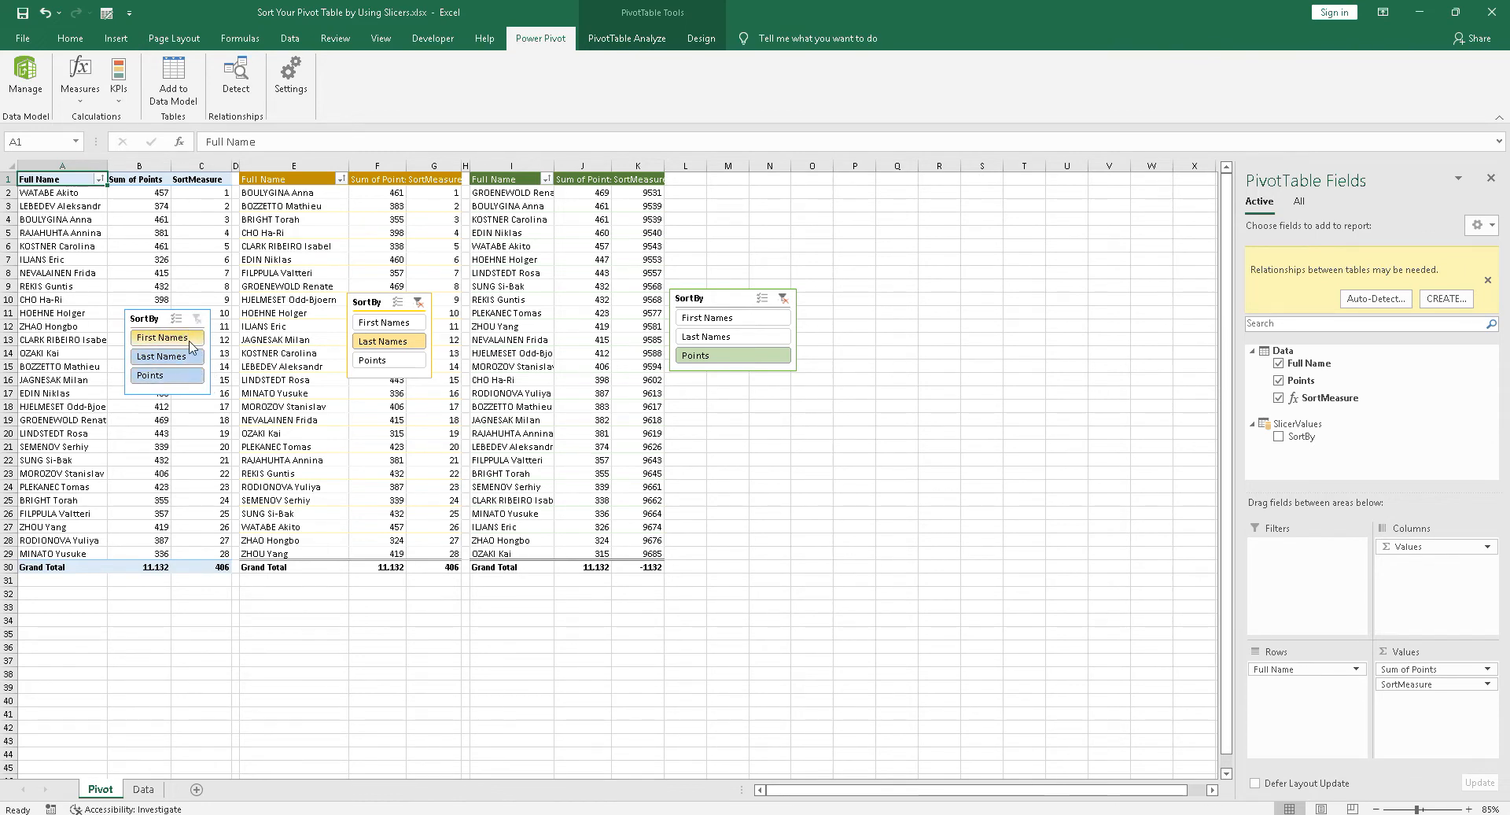
click(193, 339)
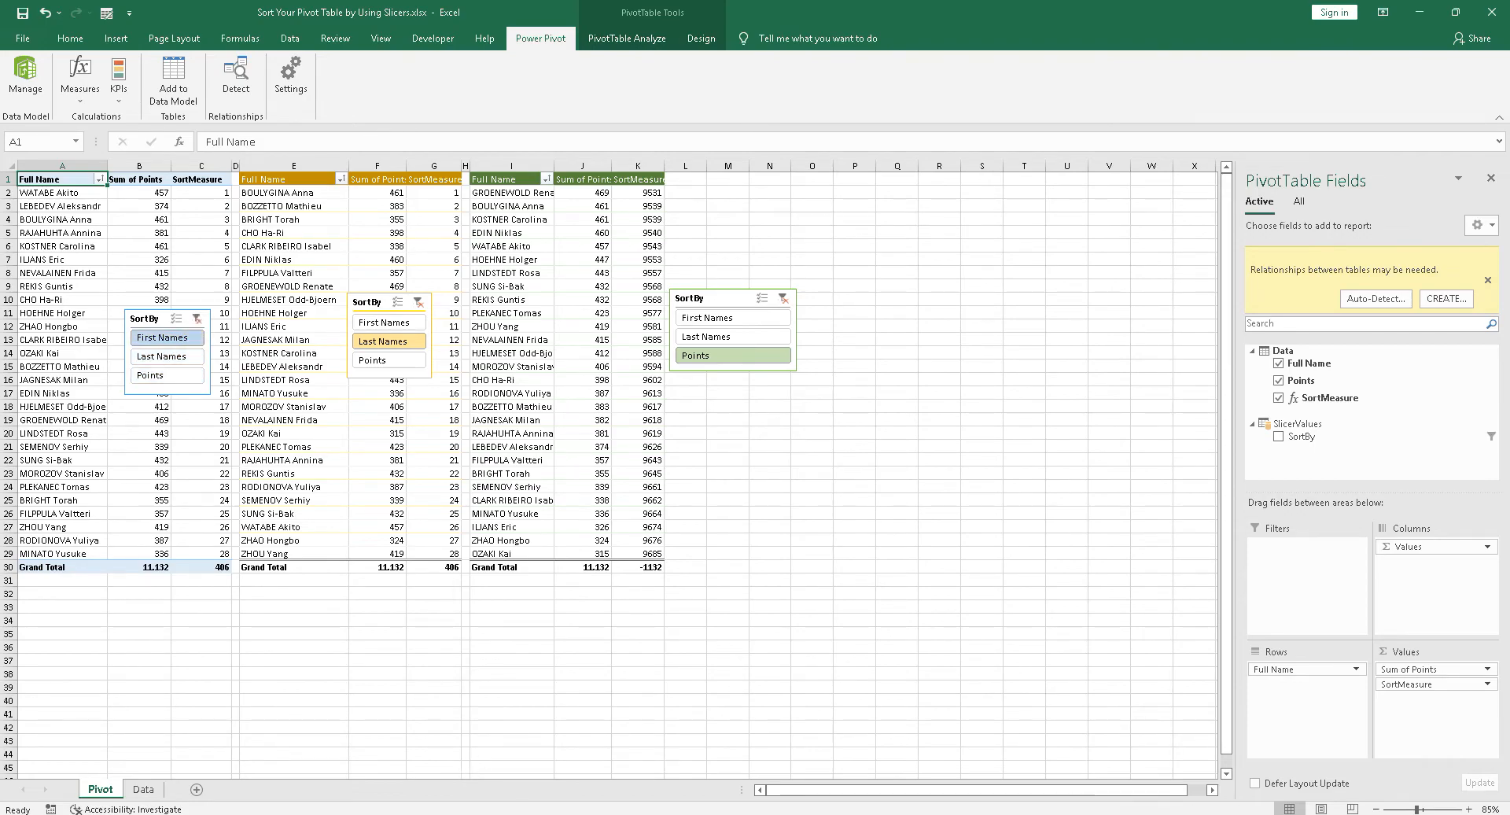
Step: Return to Power Pivot and examine the "First Names" test and the LastNamesSelected variable in the SortMeasure formula
key(alt+Tab)
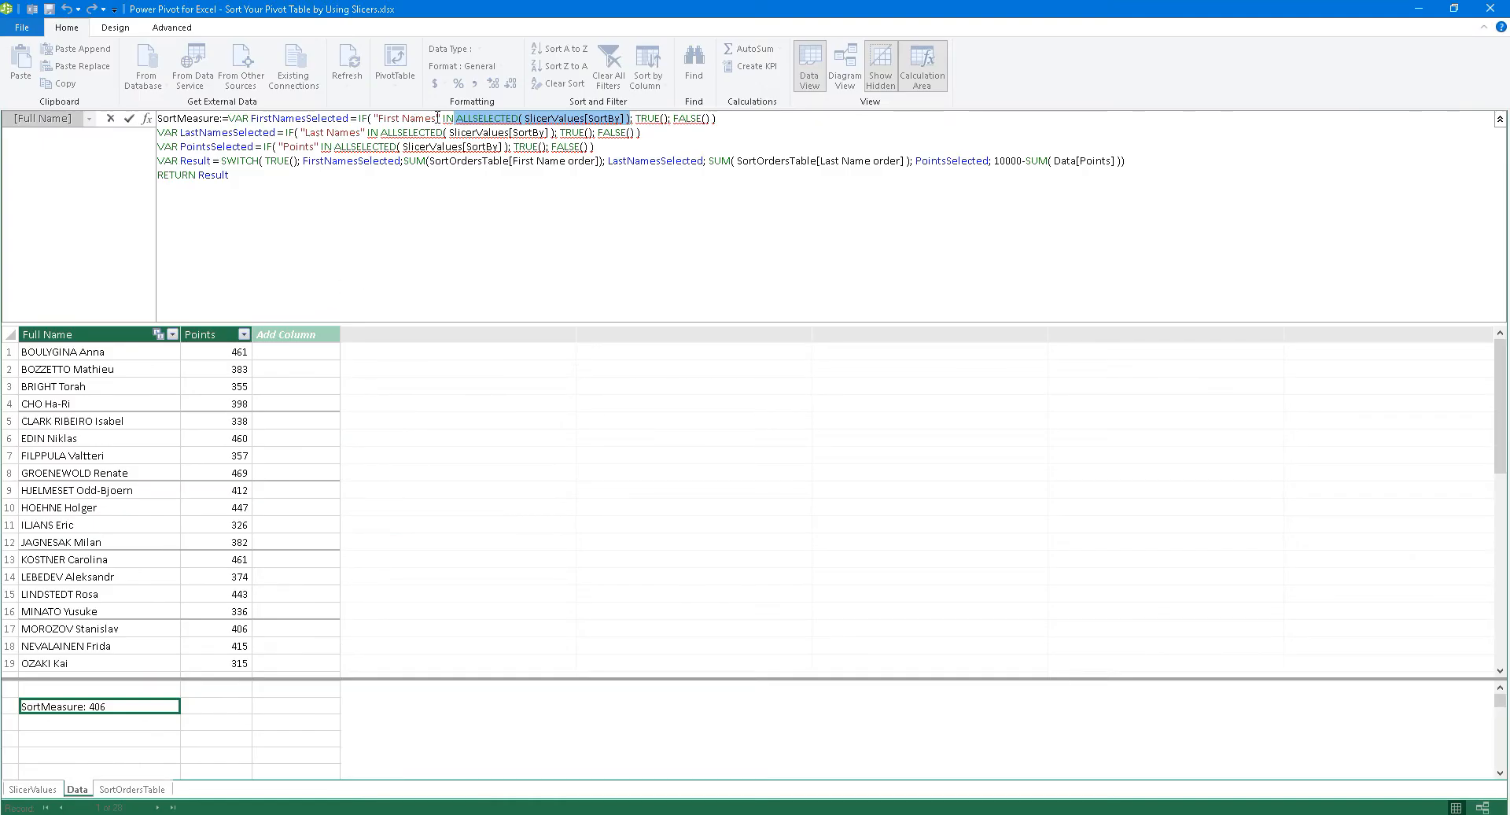
drag(436, 118, 374, 118)
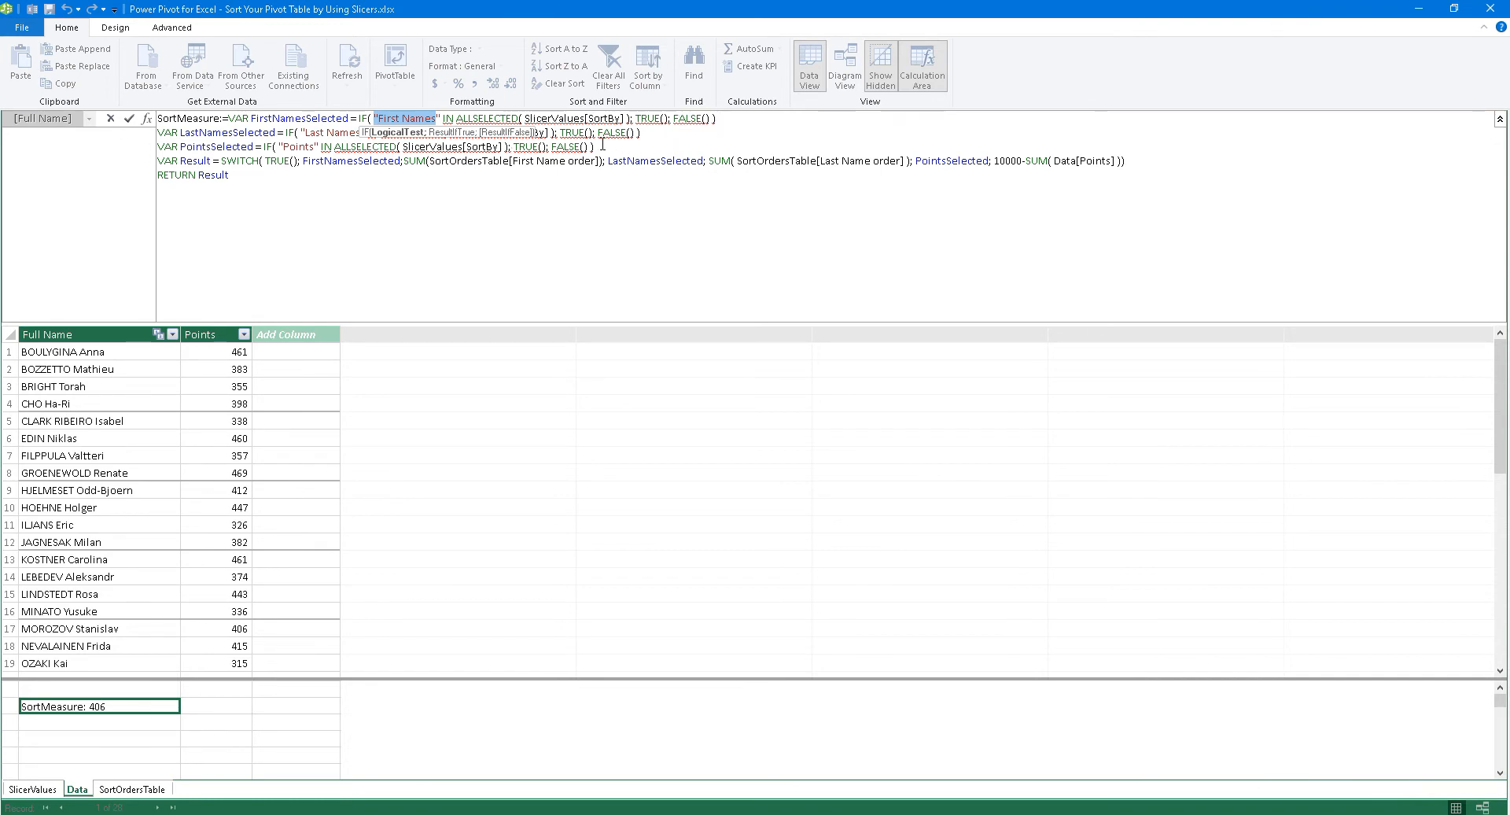
click(664, 134)
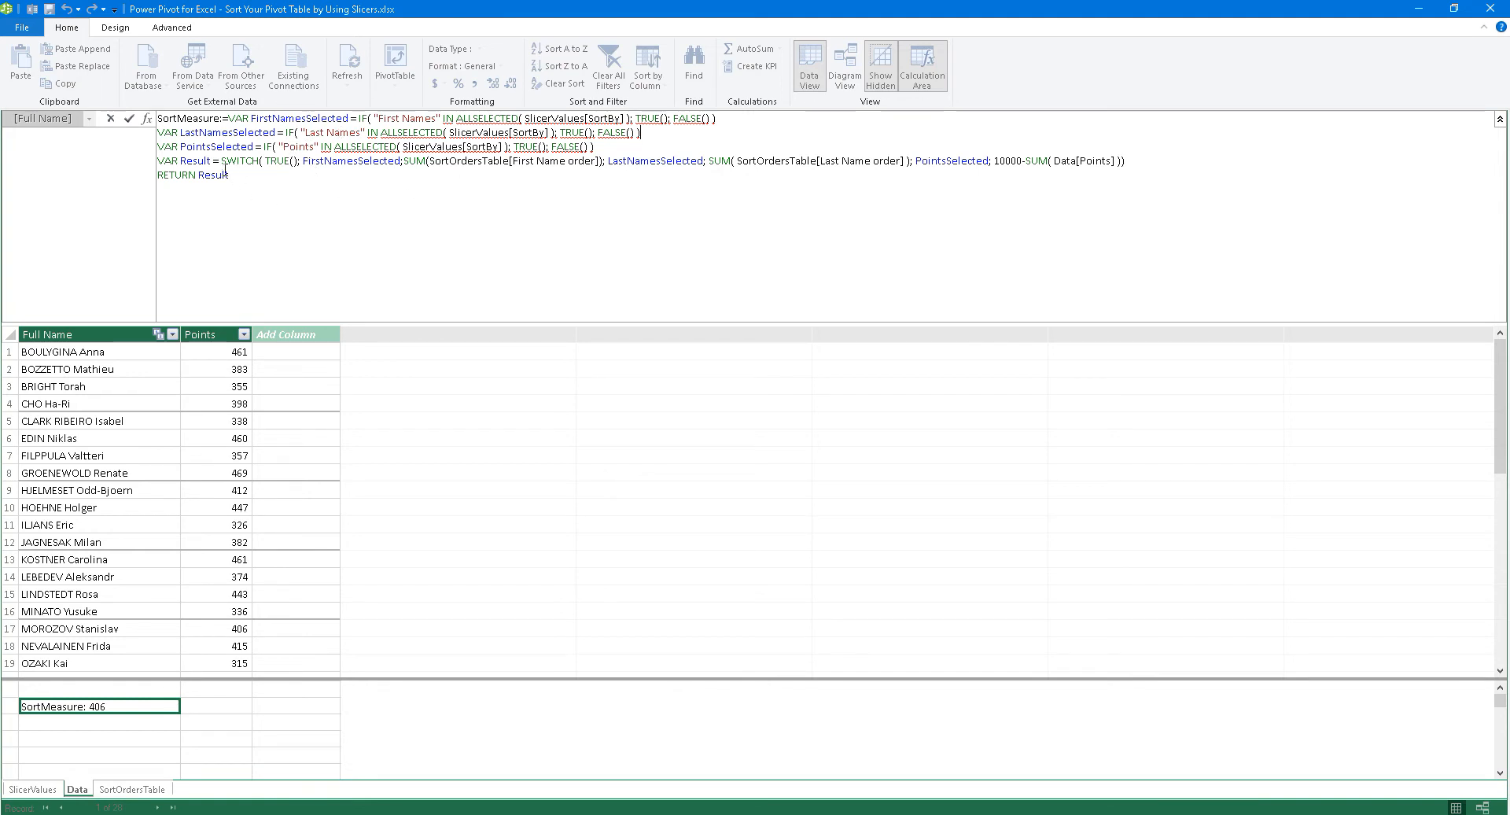
Step: Examine the FirstNamesSelected case of the SWITCH expression and compare it with the First Name order column in SortOrdersTable
drag(259, 160, 220, 160)
drag(400, 160, 302, 161)
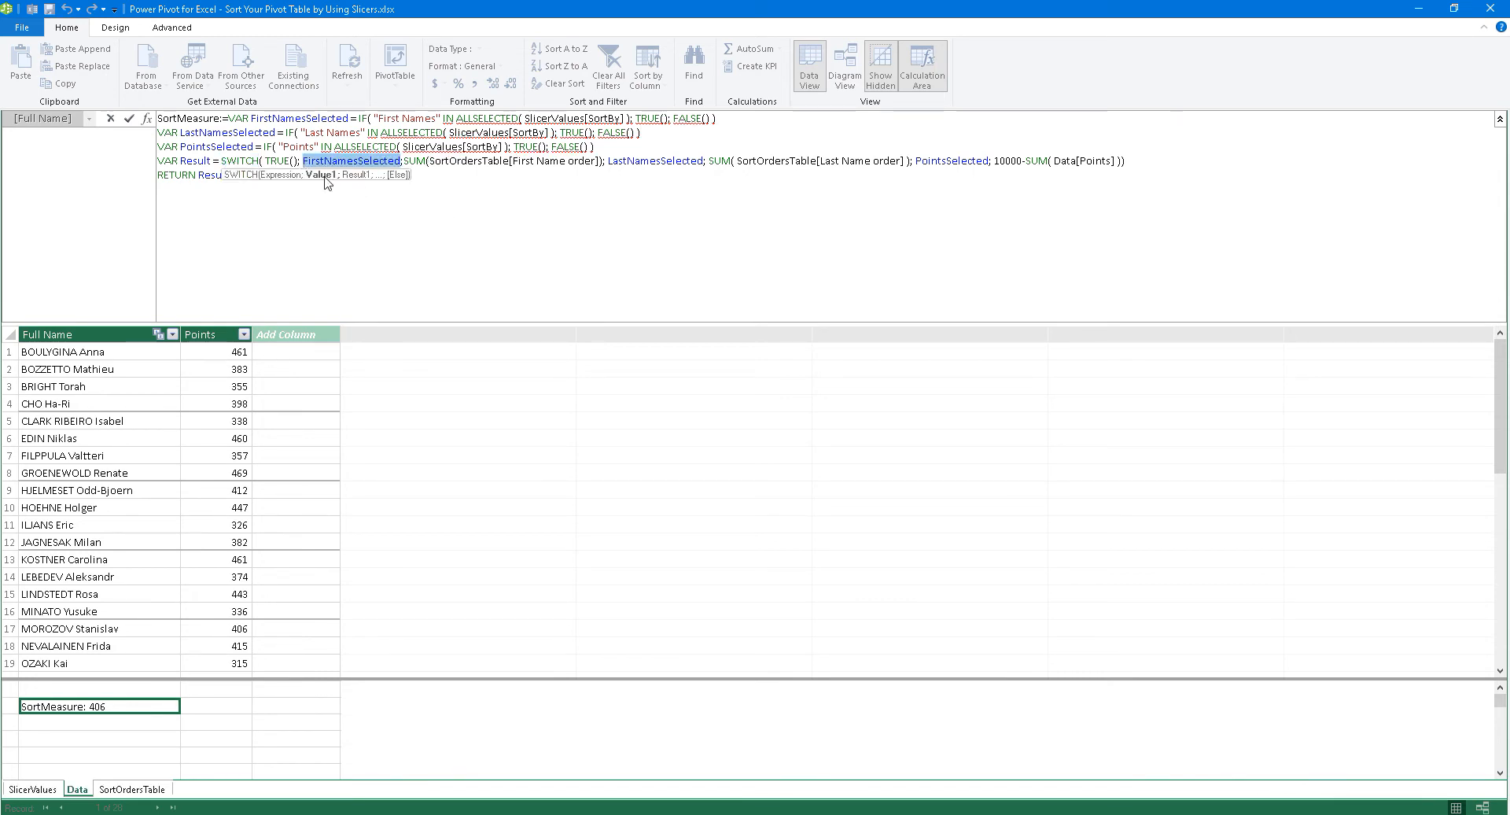
drag(607, 163, 414, 168)
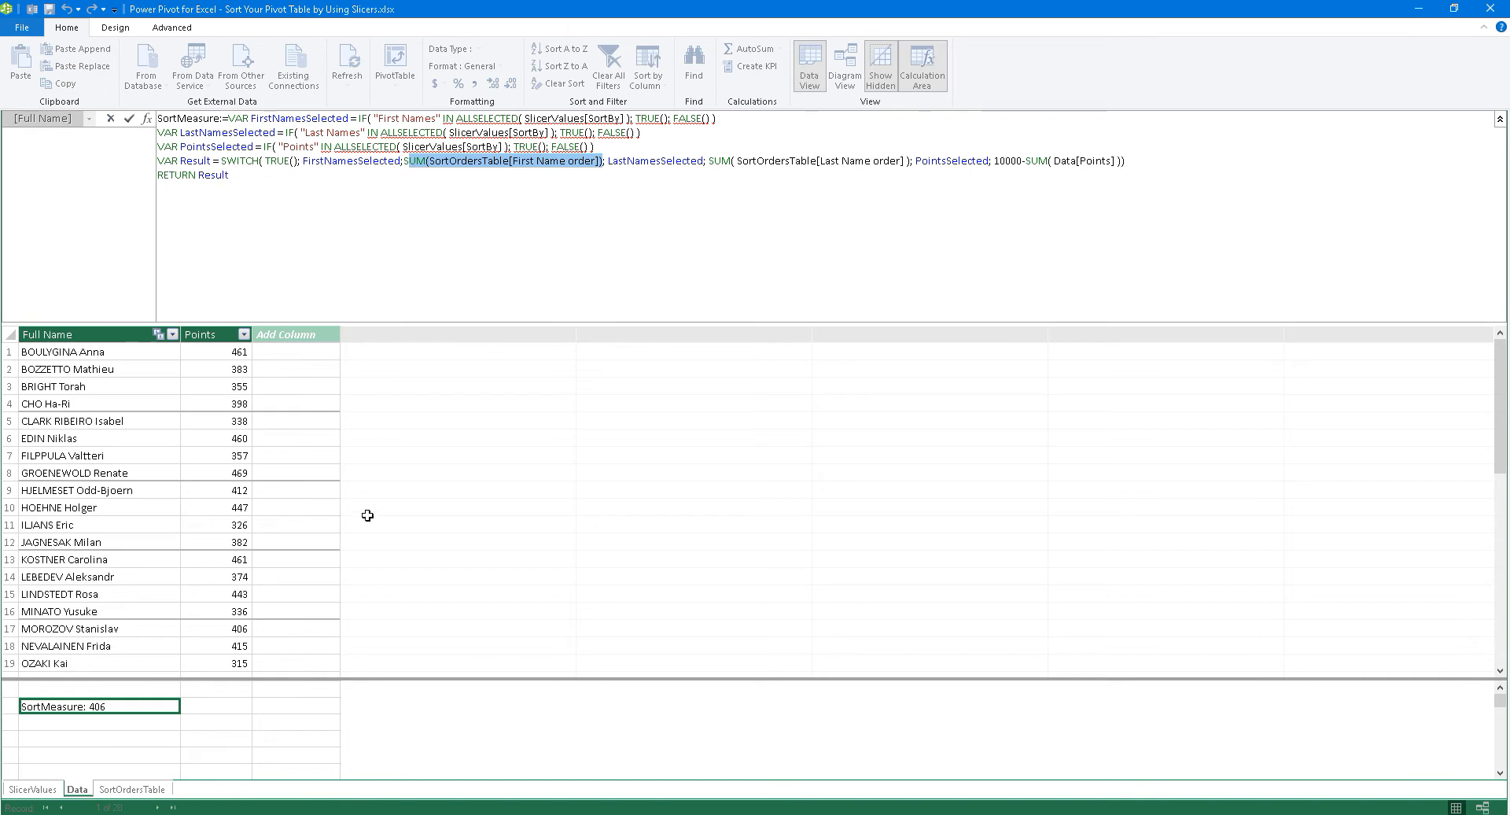
key(Return)
click(144, 789)
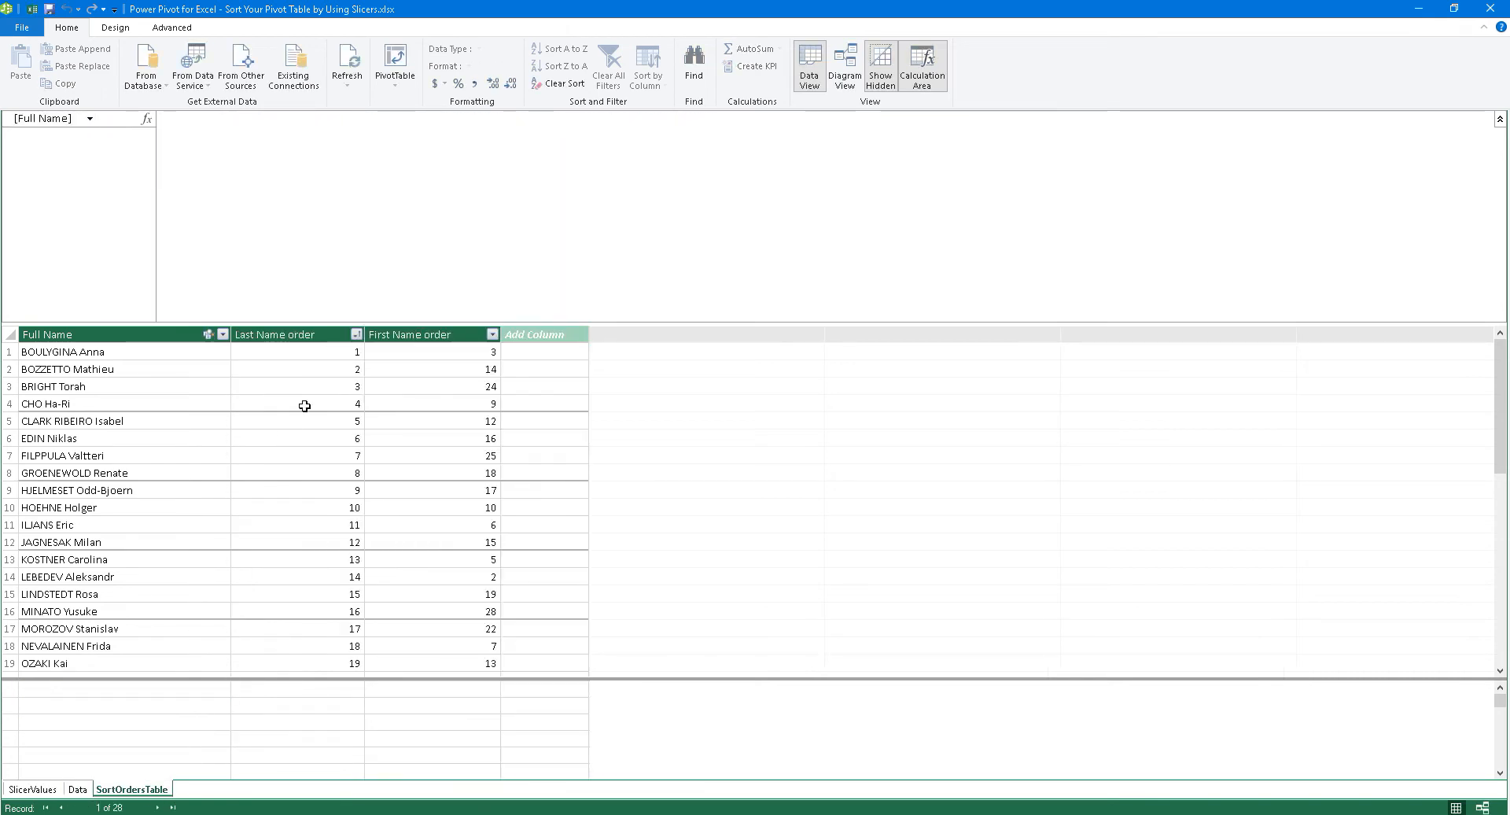
click(420, 334)
click(77, 790)
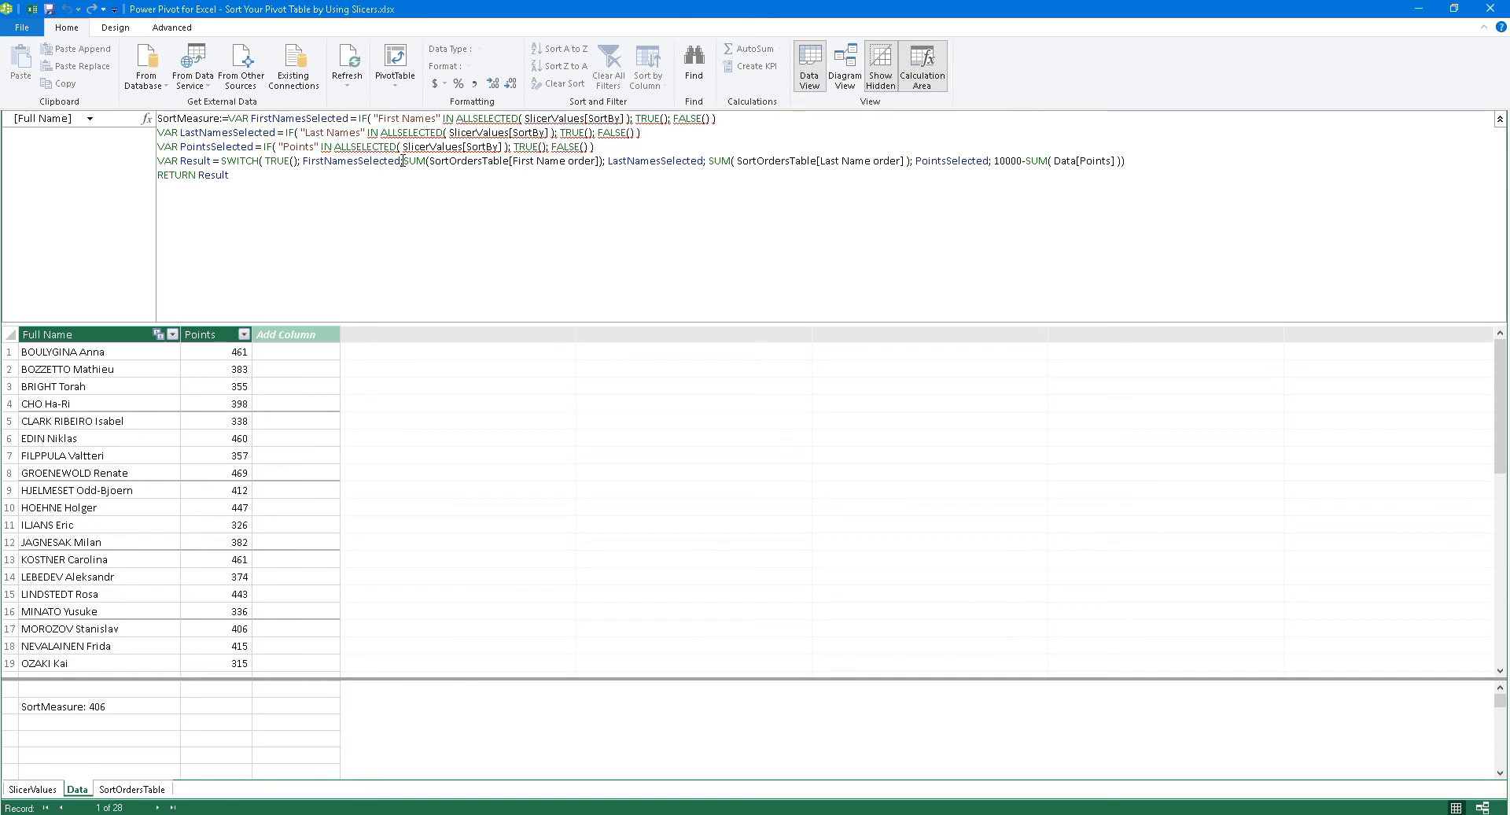
Step: Examine the LastNamesSelected case of the SWITCH expression and compare it with the Last Name order column in SortOrdersTable
click(402, 160)
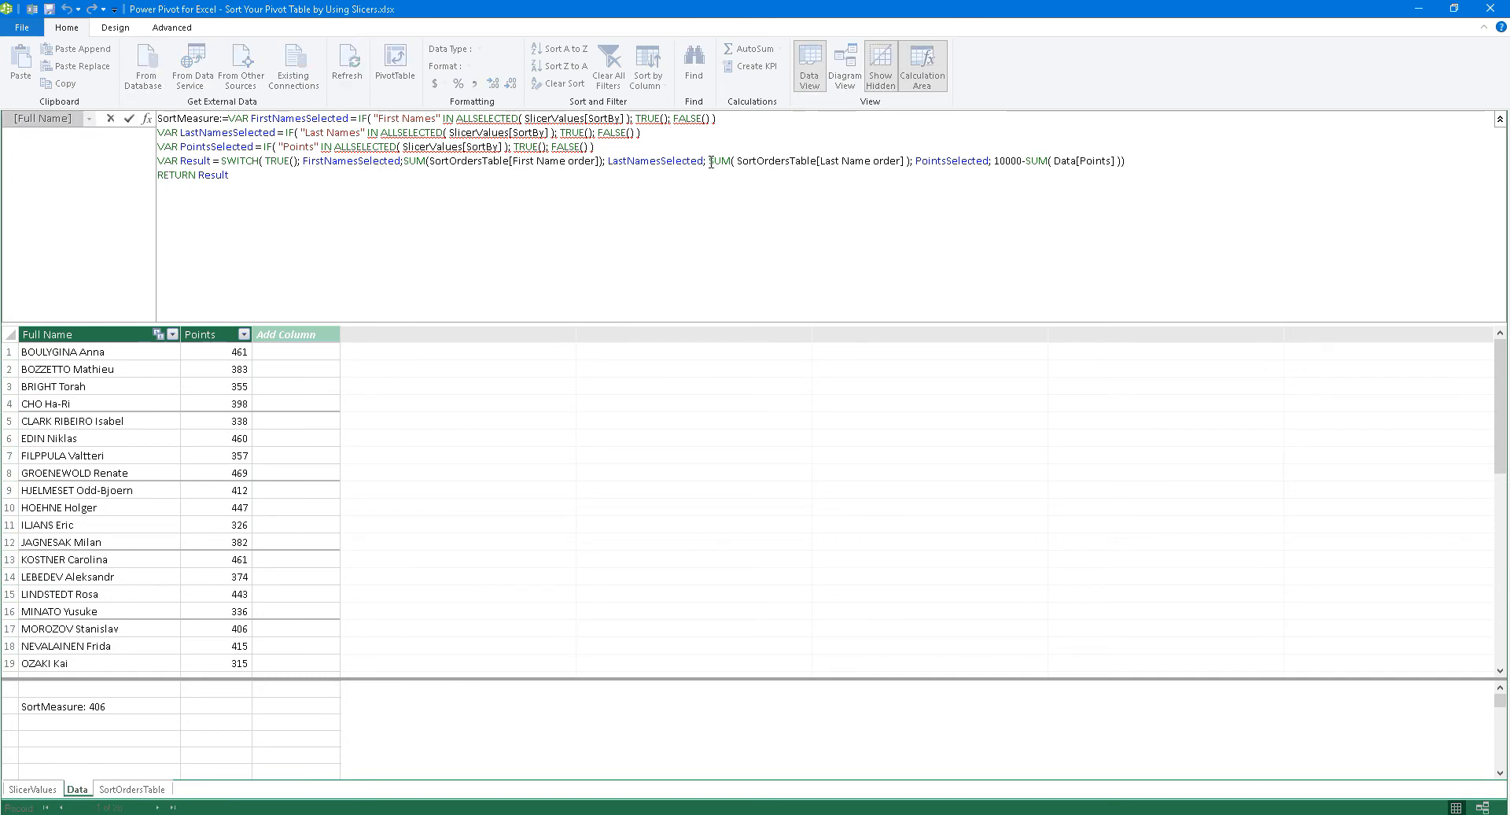
drag(708, 160, 607, 161)
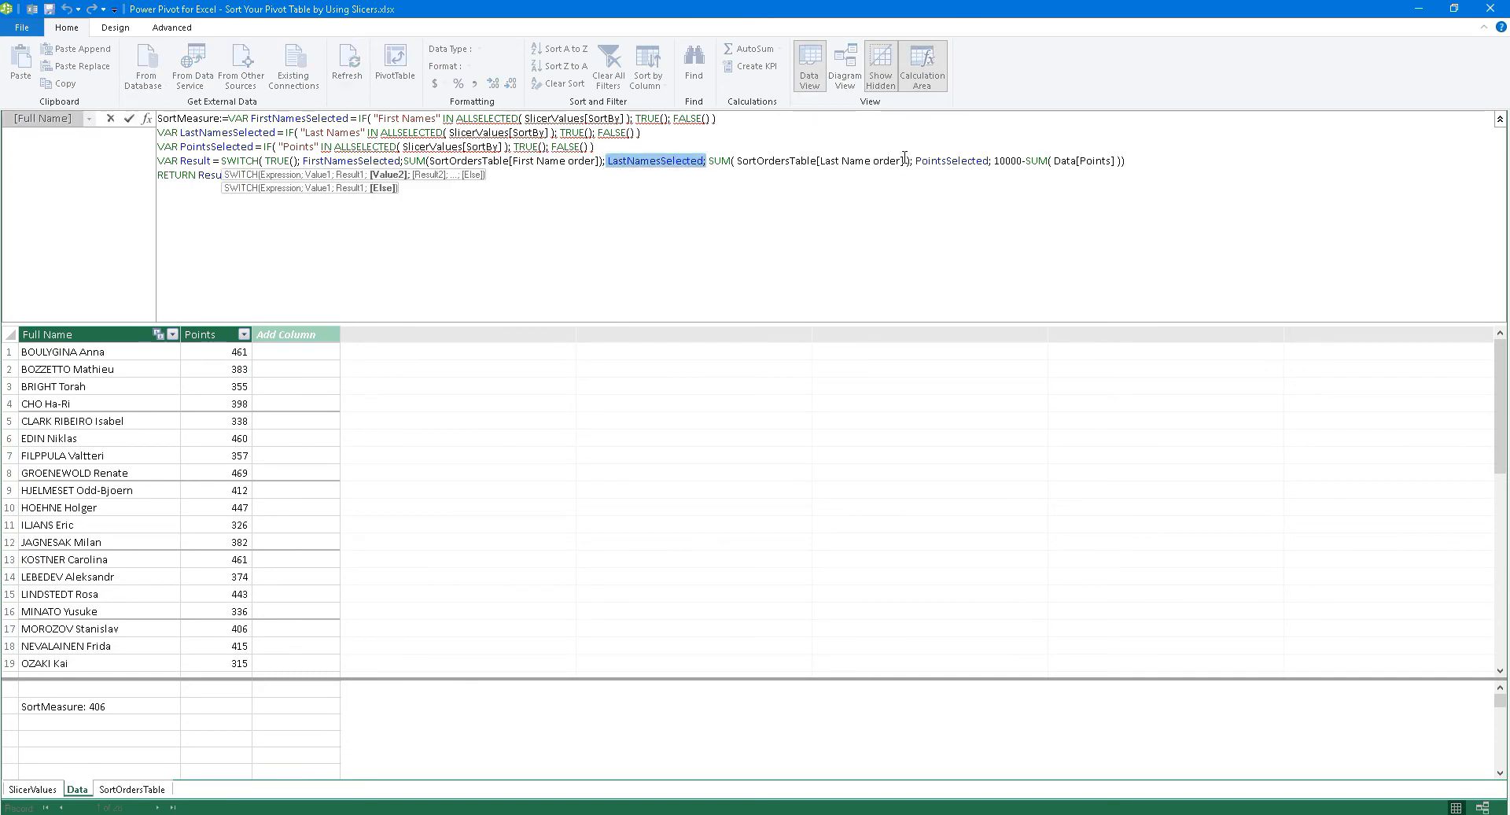
drag(904, 160, 721, 160)
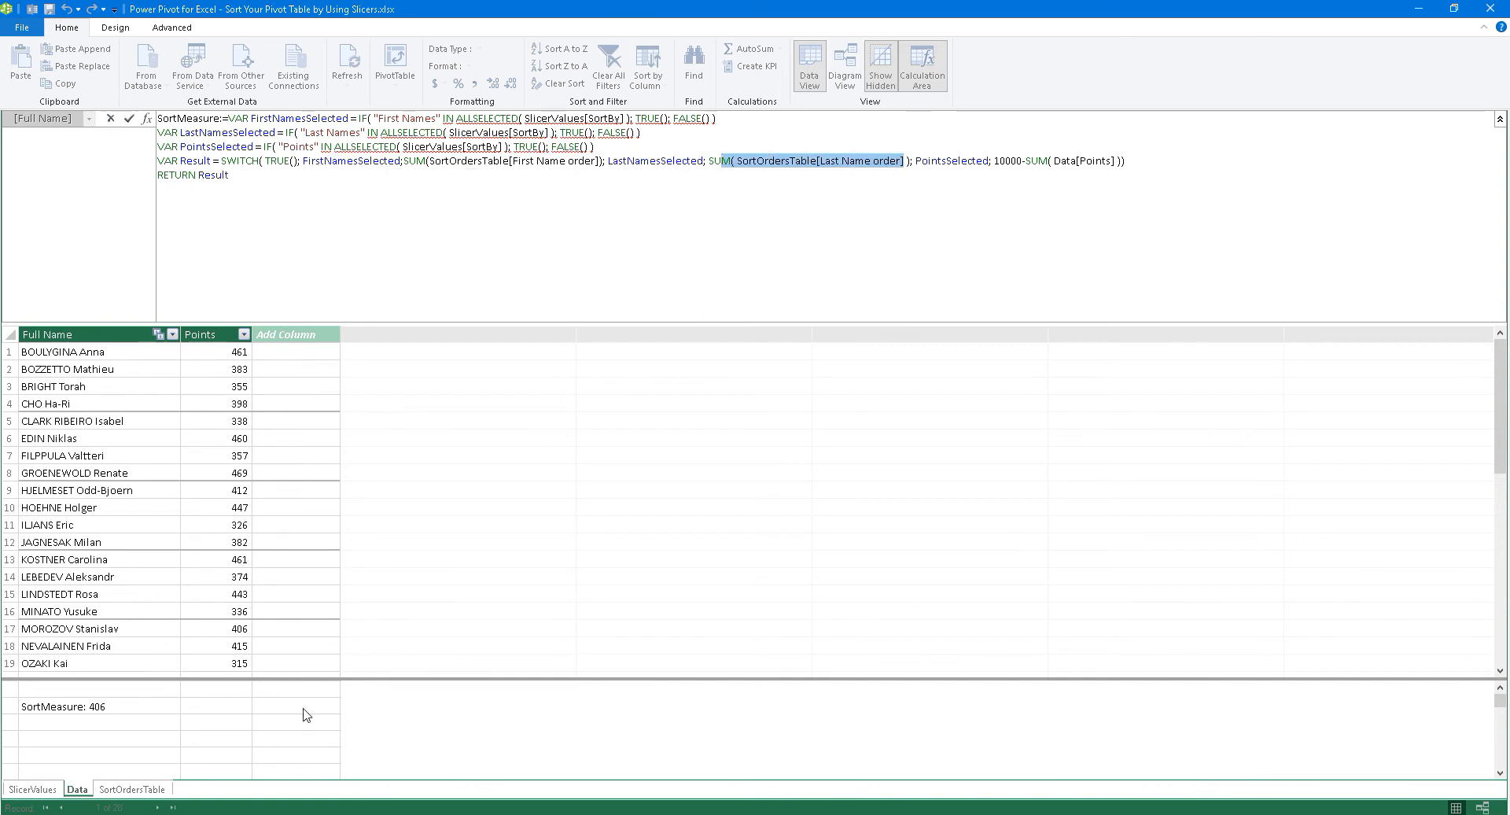
click(156, 785)
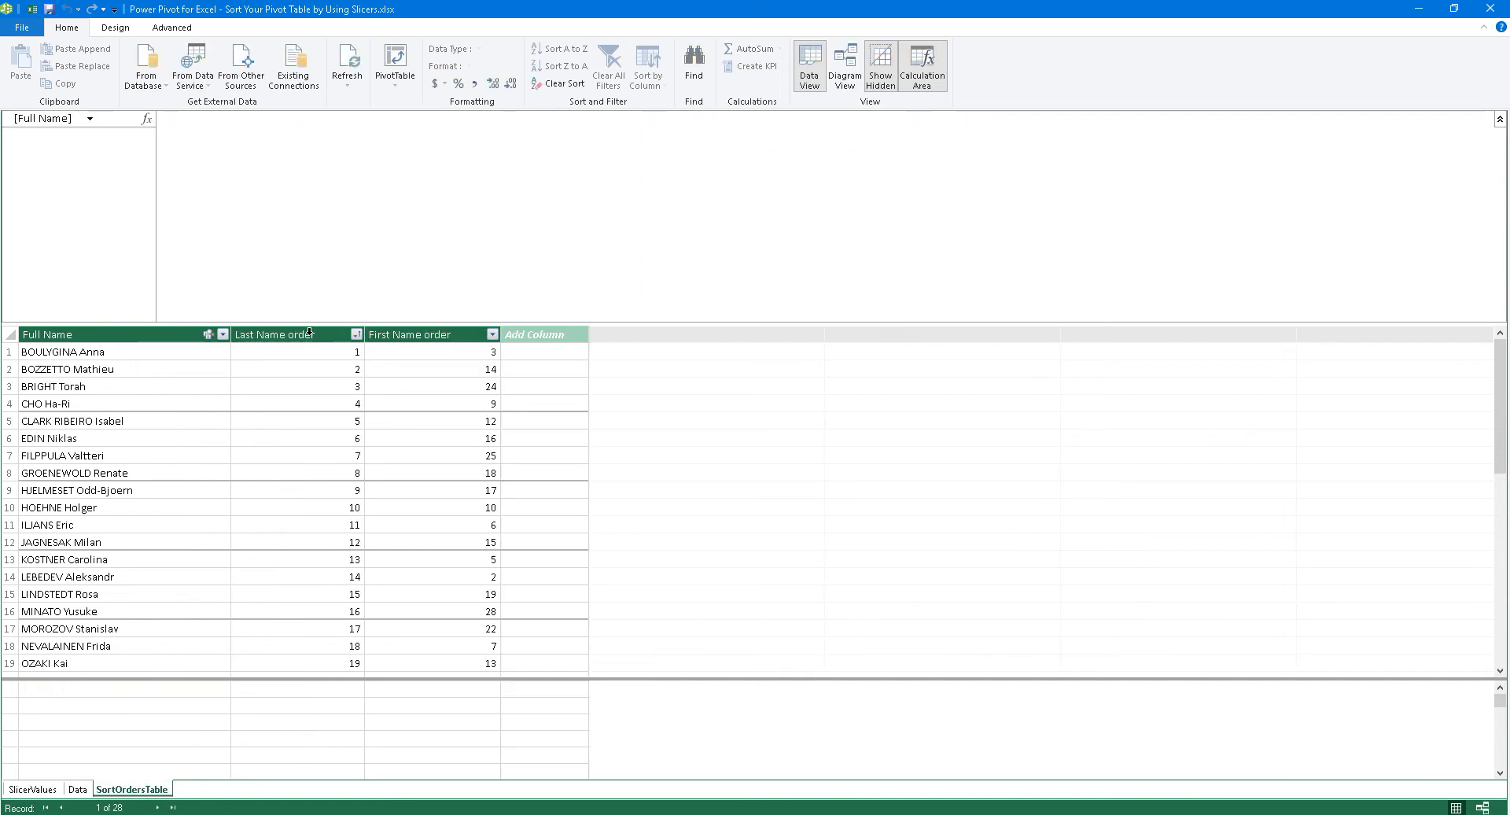
click(309, 331)
click(77, 789)
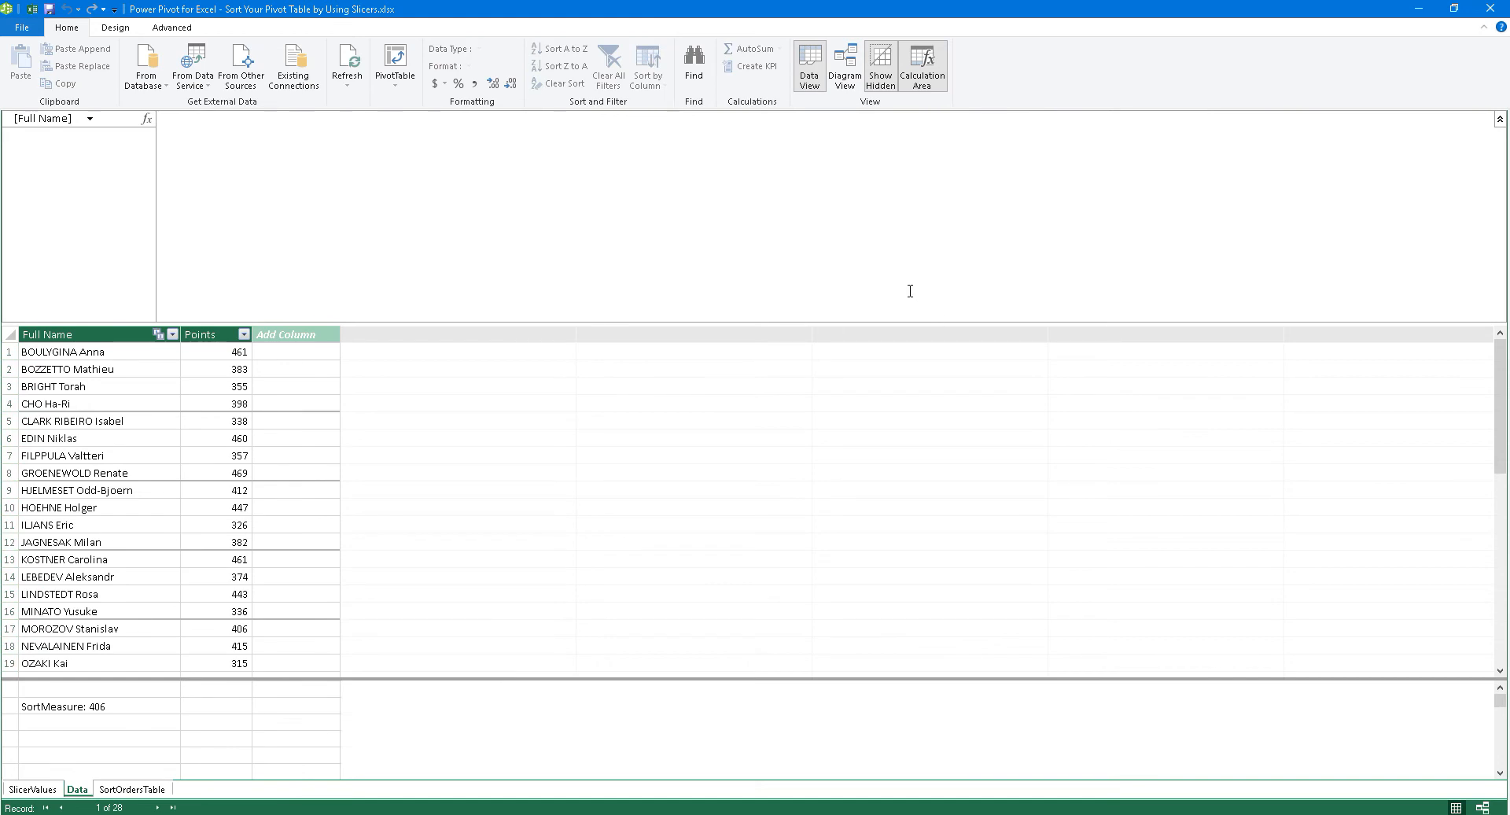
Step: Reopen the SortMeasure formula and examine its PointsSelected case with the expression 10000-SUM( Data[Points] )
click(104, 707)
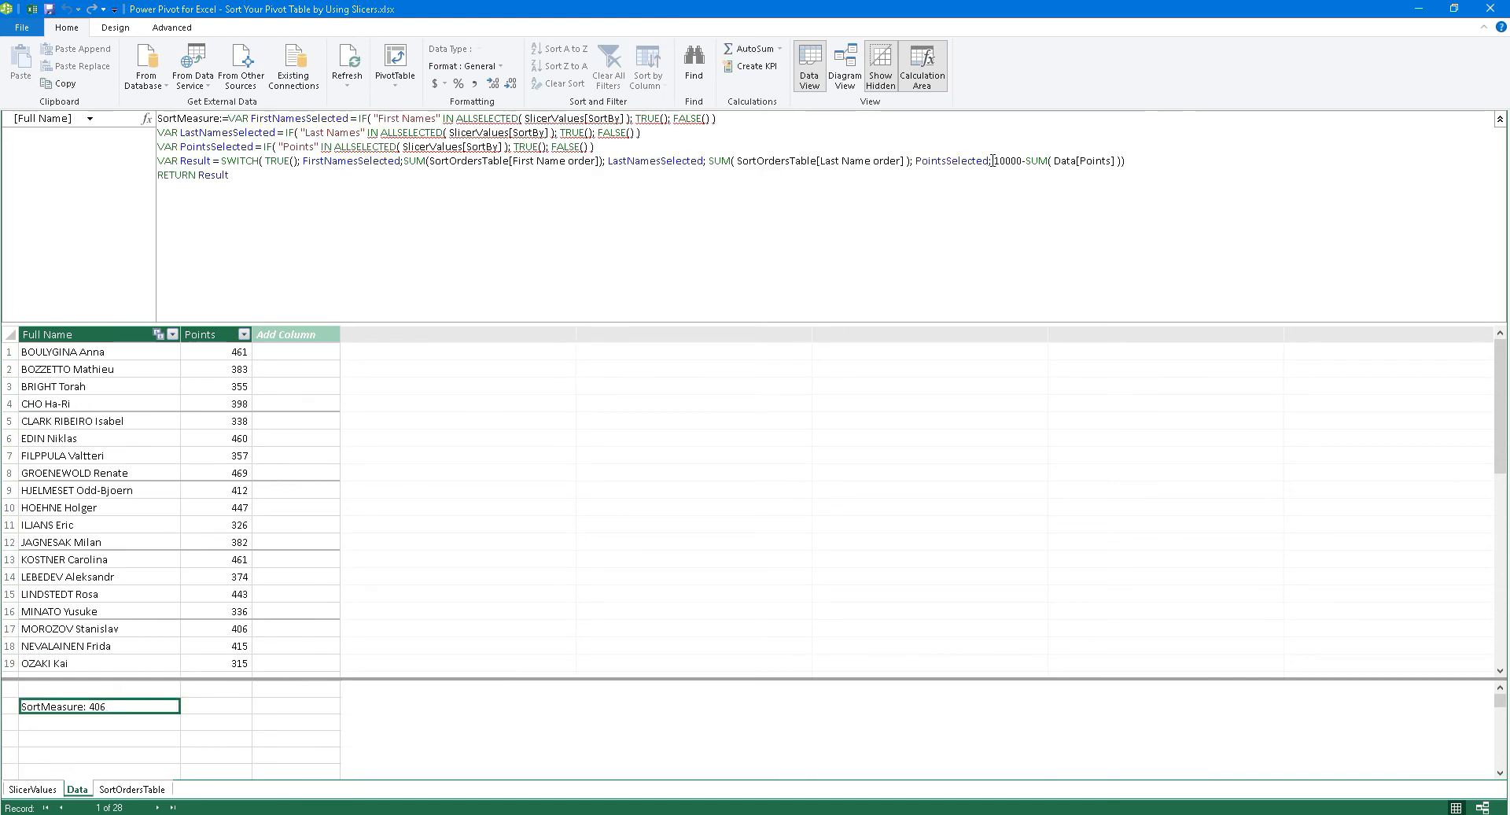
drag(990, 160, 914, 160)
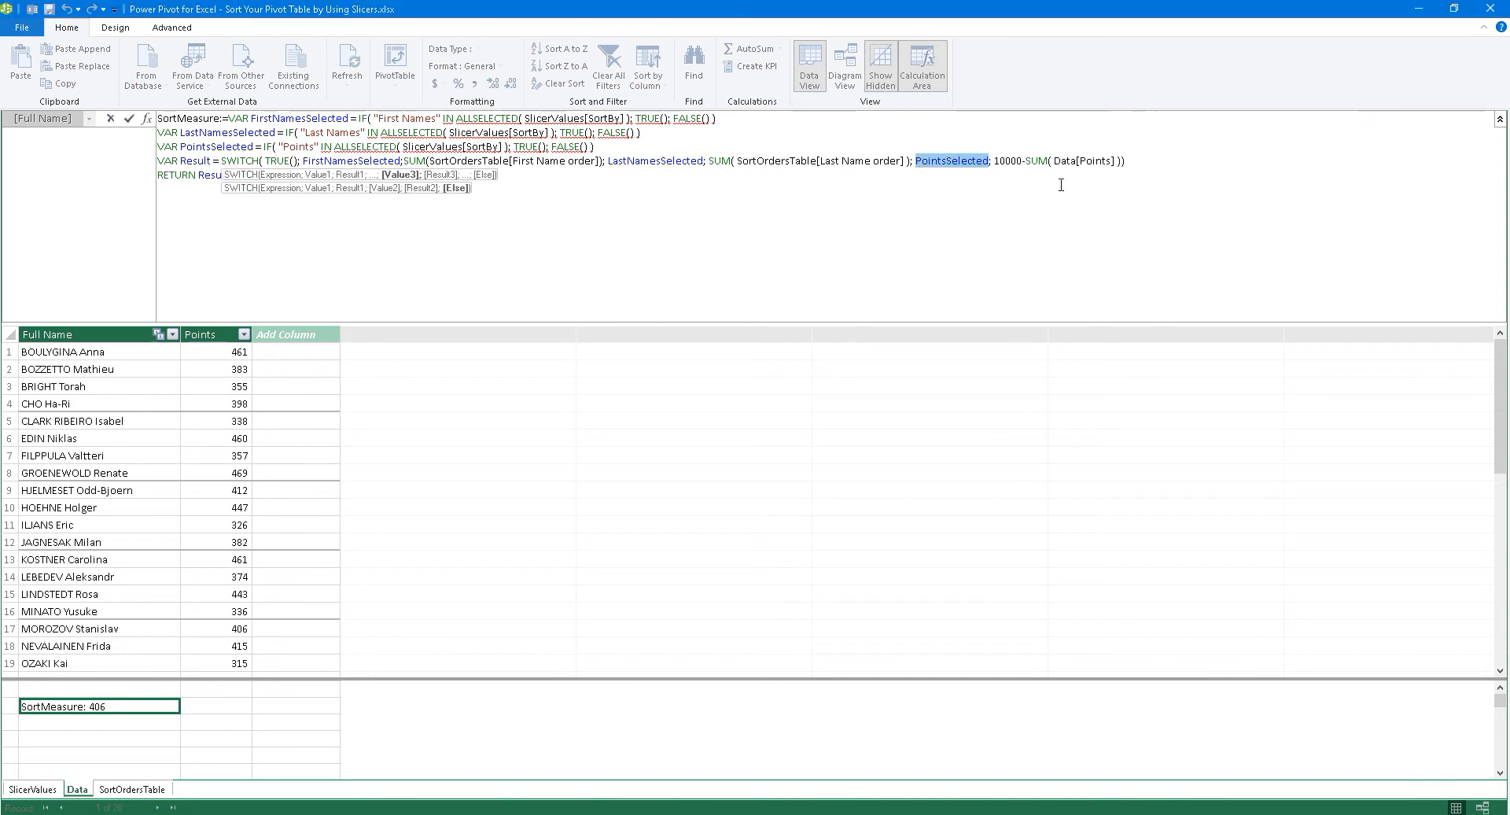
drag(1125, 161, 993, 161)
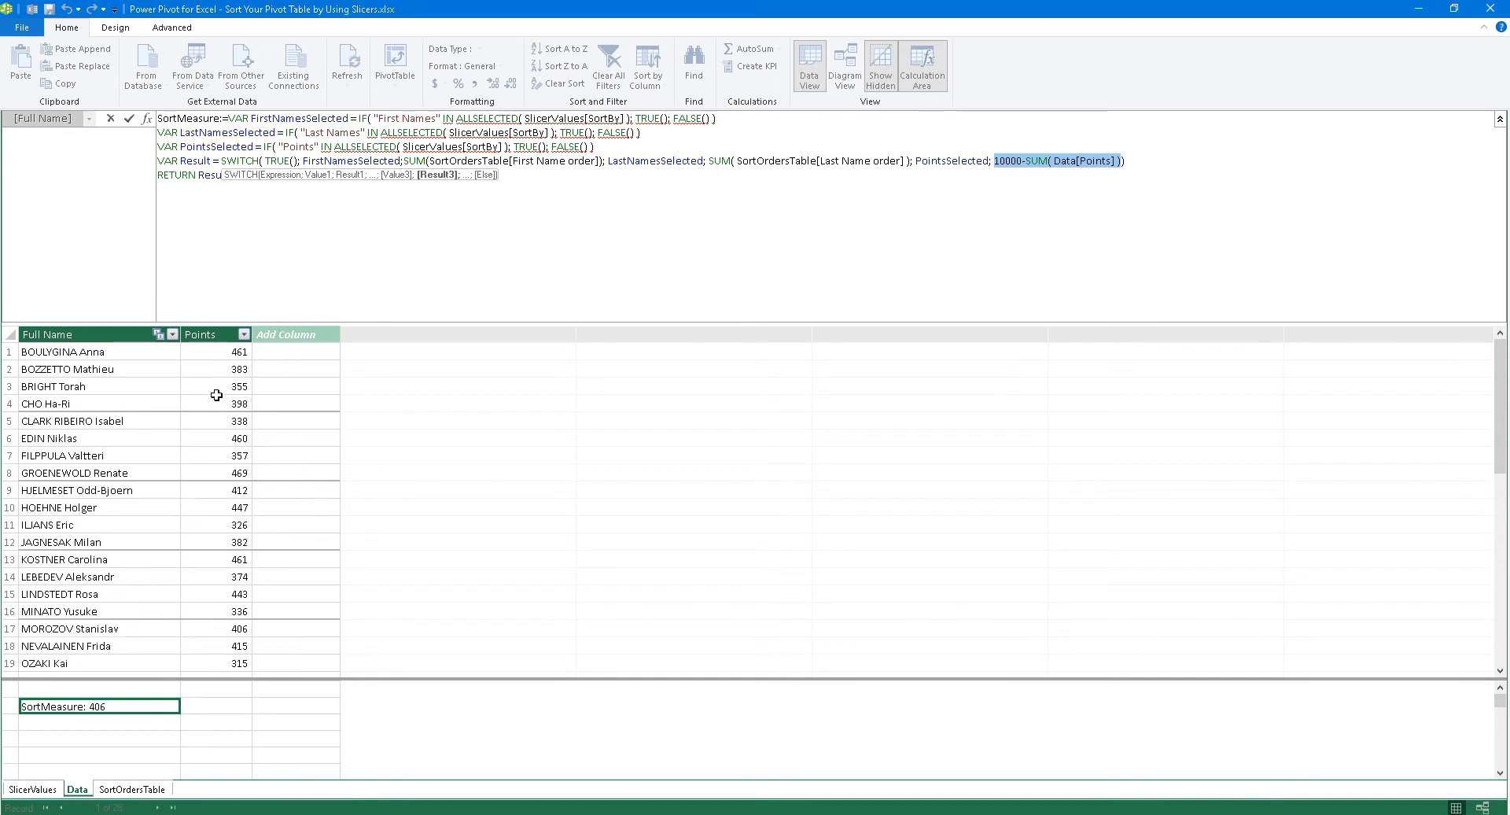
key(Return)
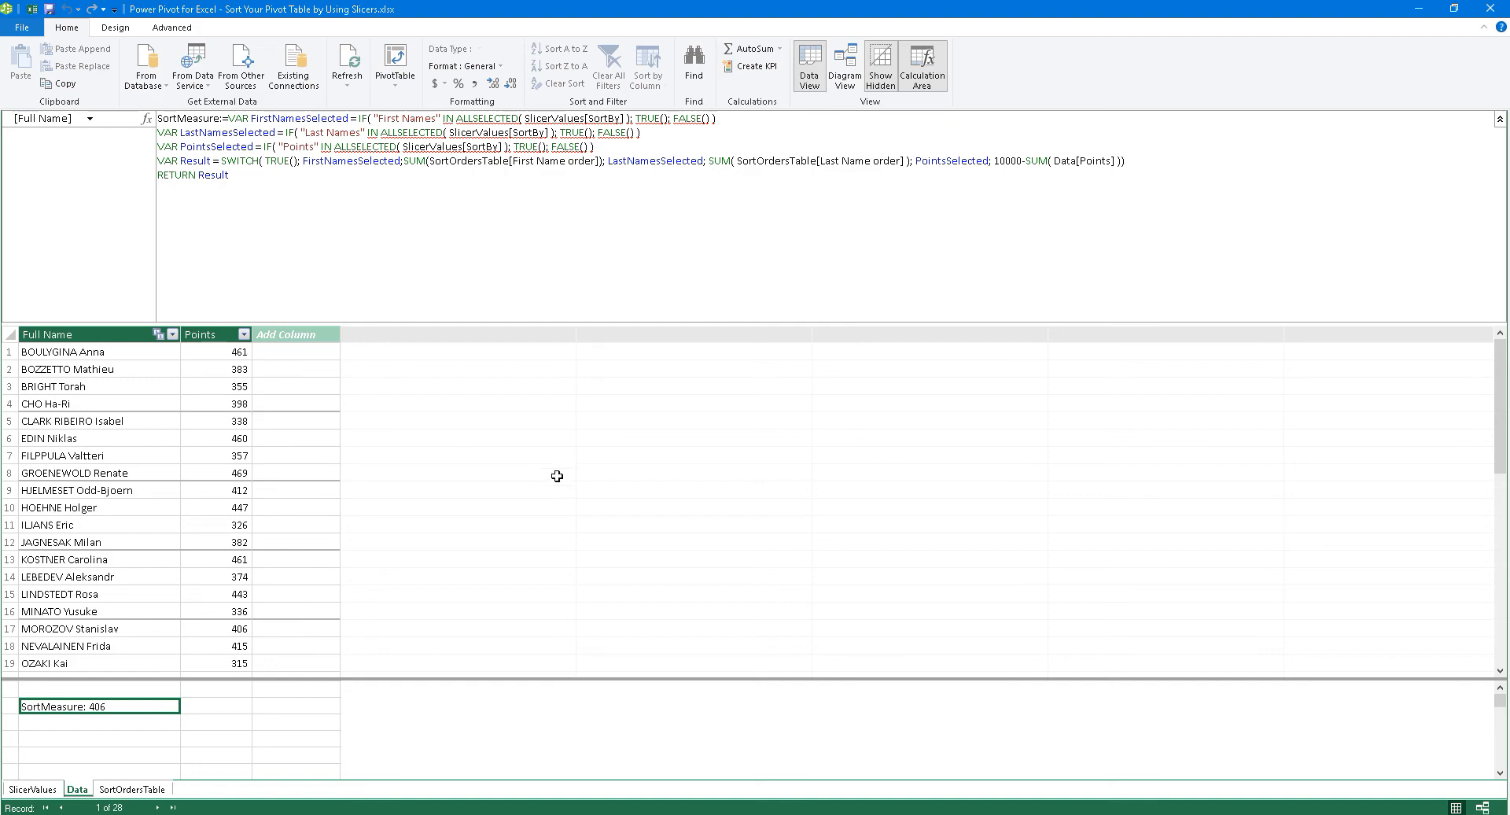
Step: Return to the Excel workbook and compare the order of the green pivot's points with the blue and yellow pivots' names
key(alt+Tab)
click(866, 393)
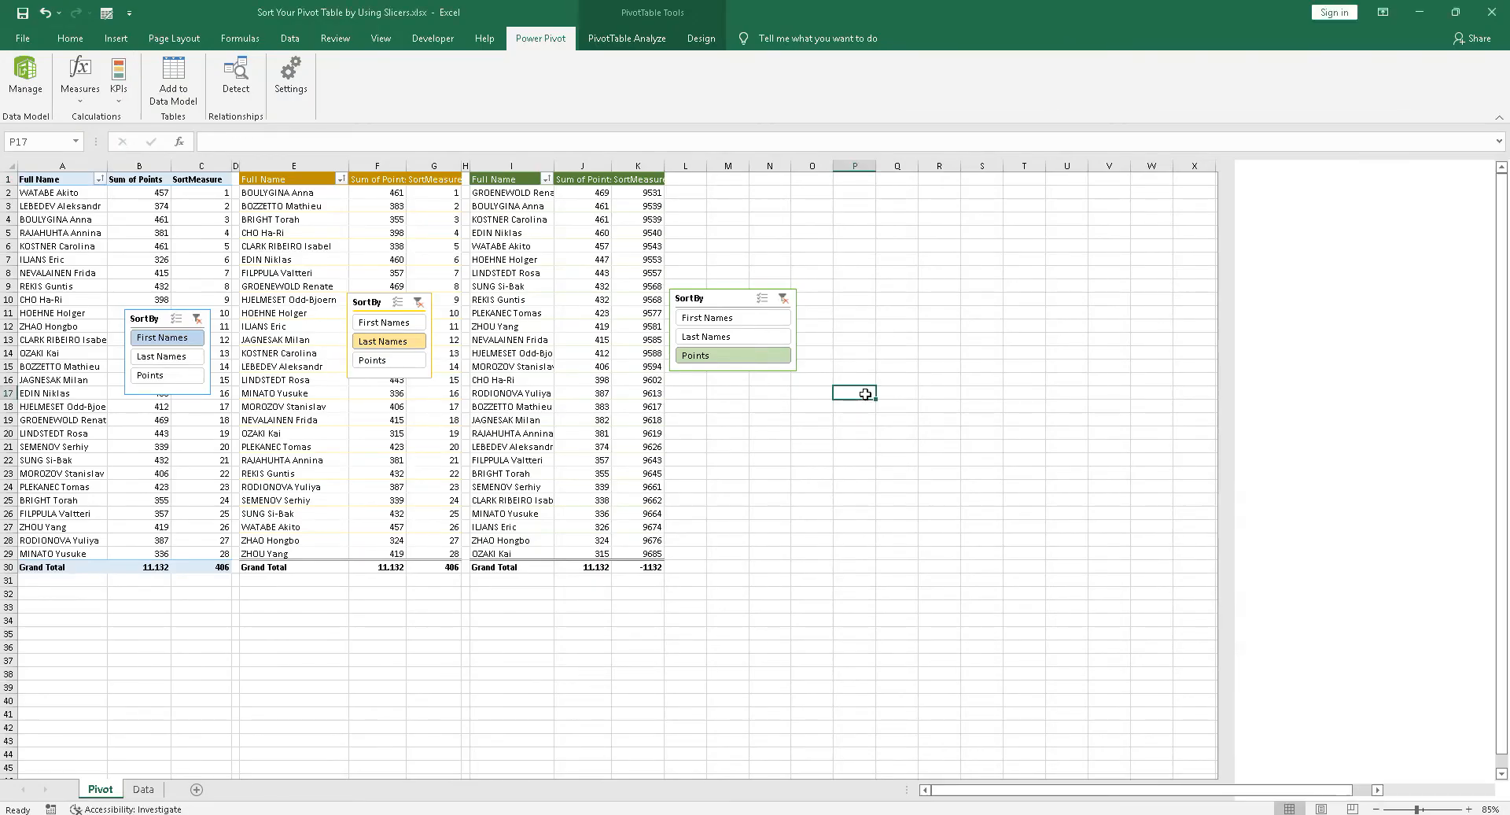
drag(586, 194, 582, 554)
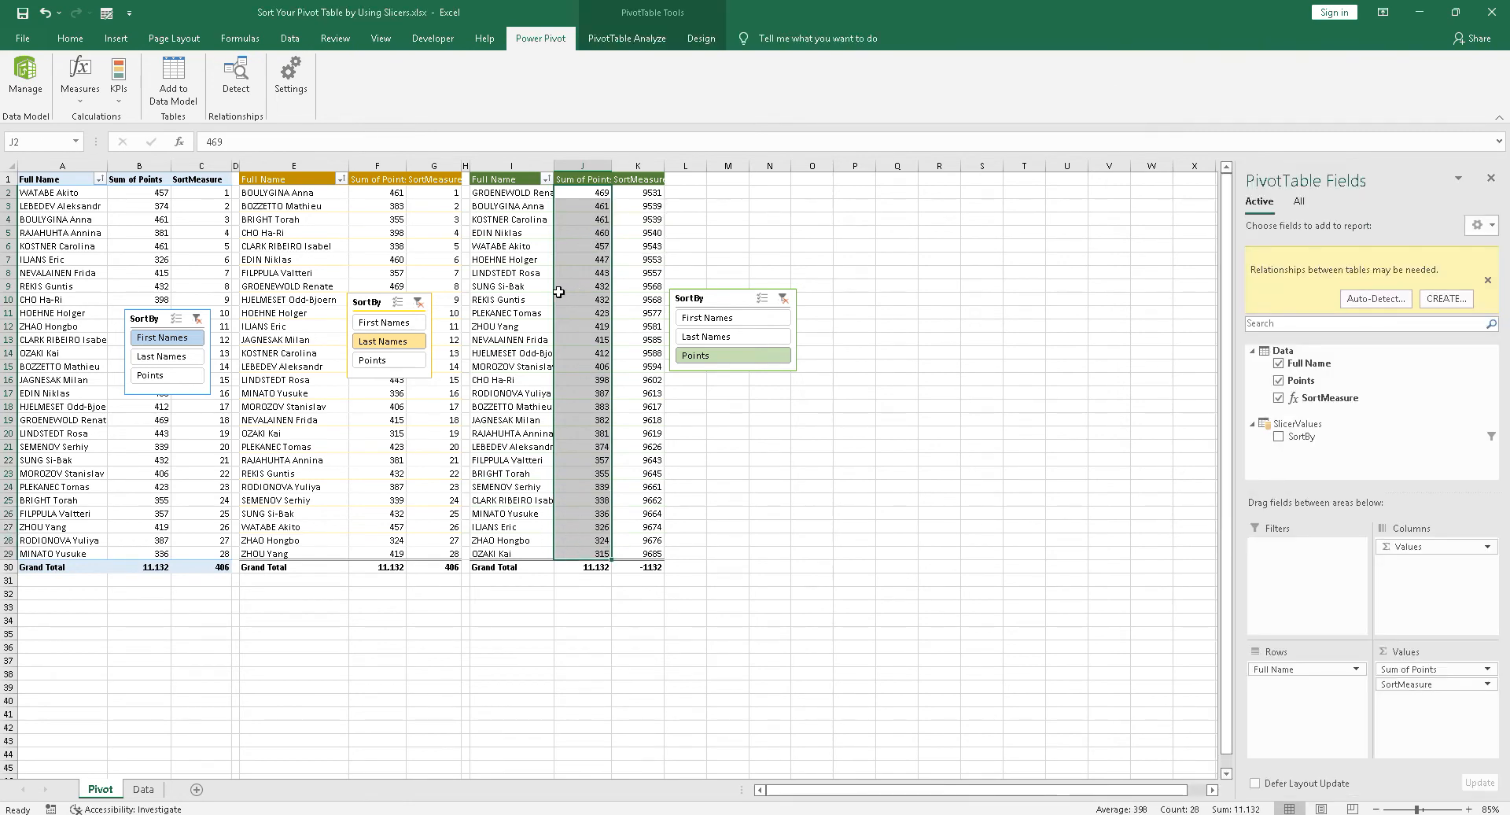
drag(55, 194, 55, 540)
drag(291, 194, 290, 500)
Step: Check in the blue pivot table's Full Name sort options that names are sorted ascending (A to Z) by SortMeasure
click(60, 250)
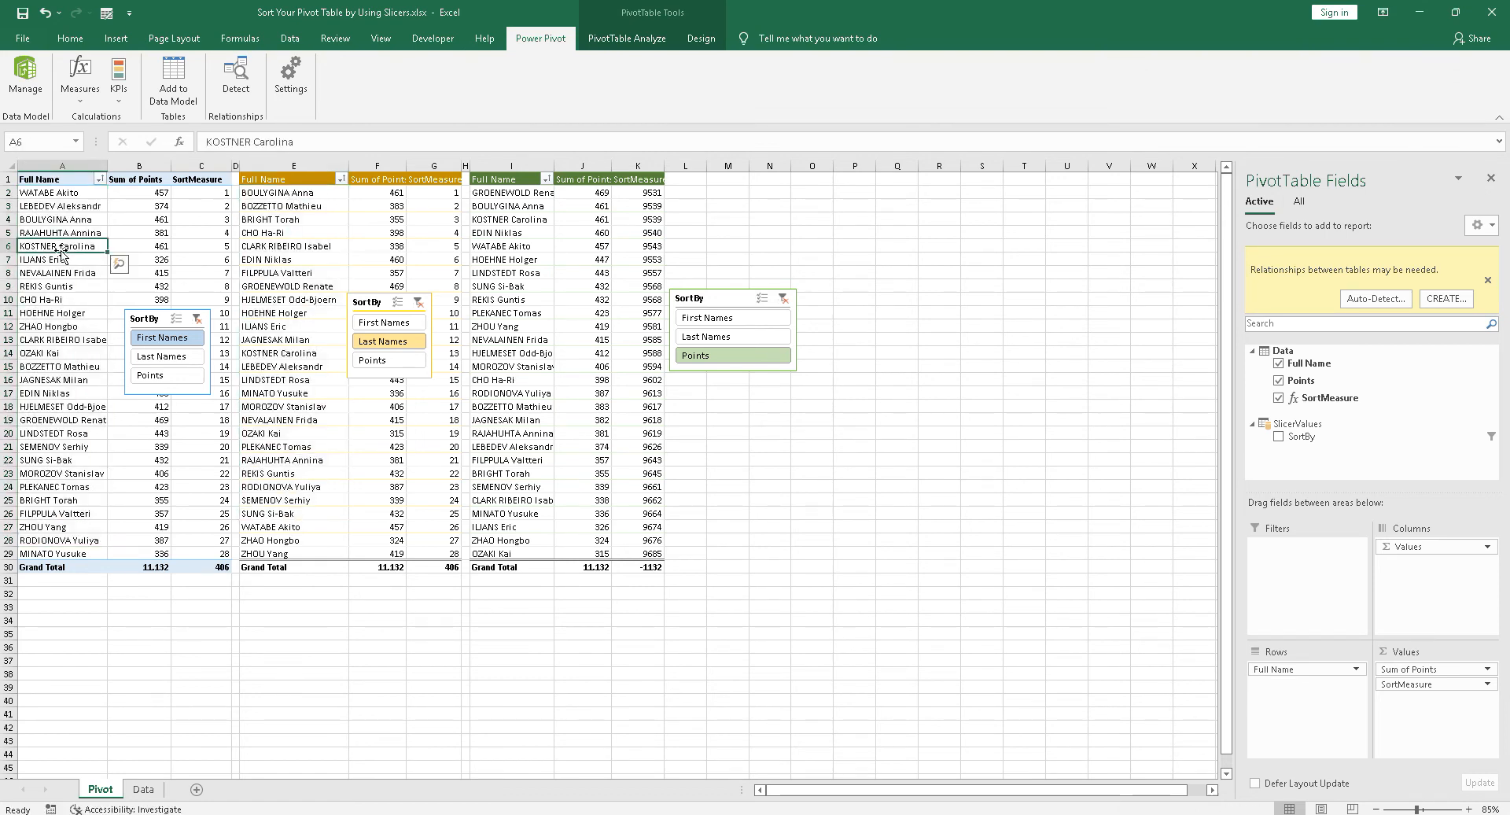
right_click(61, 250)
mouse_move(167, 327)
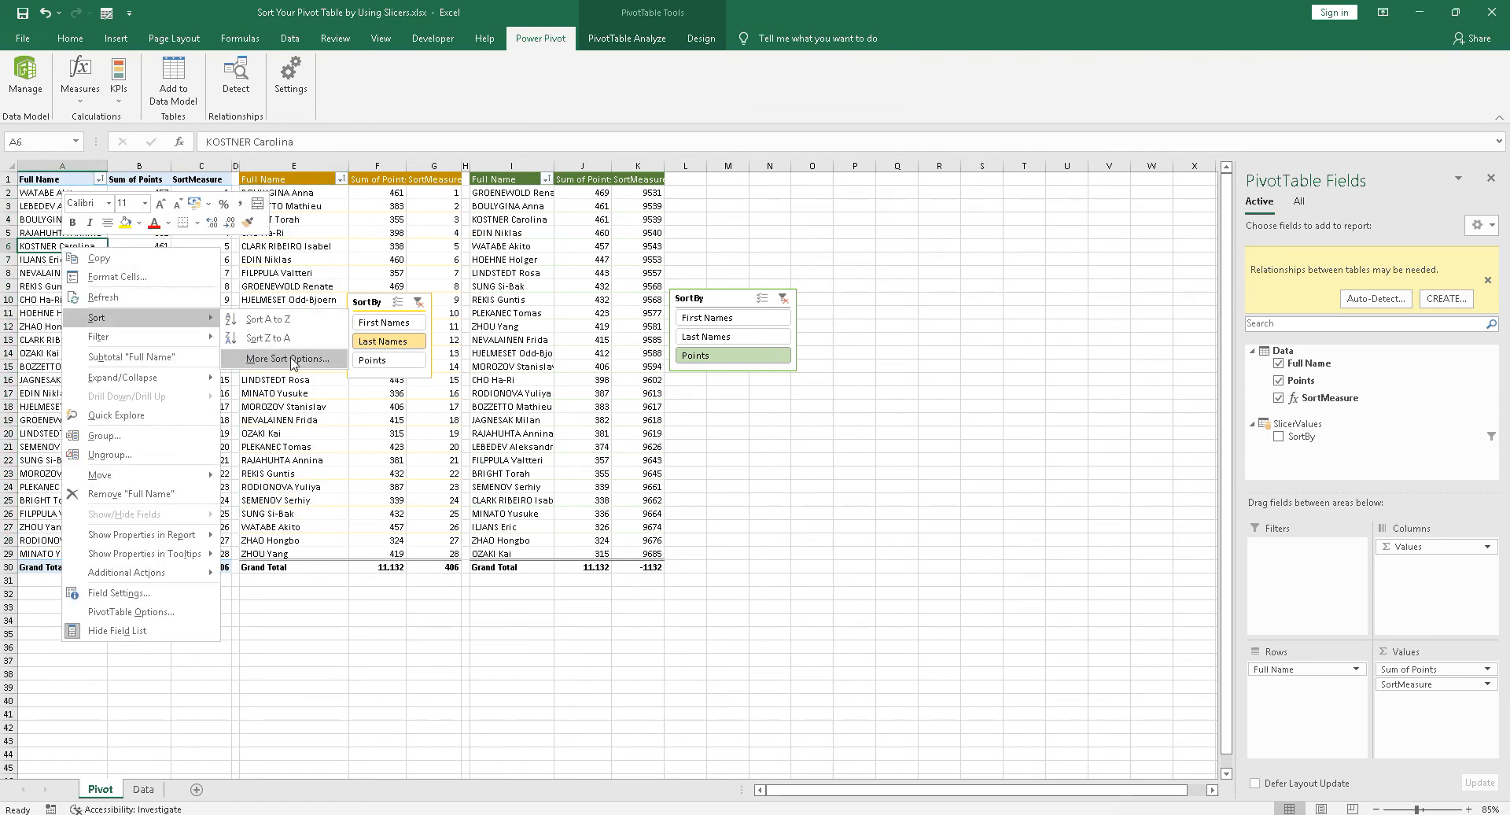
click(316, 368)
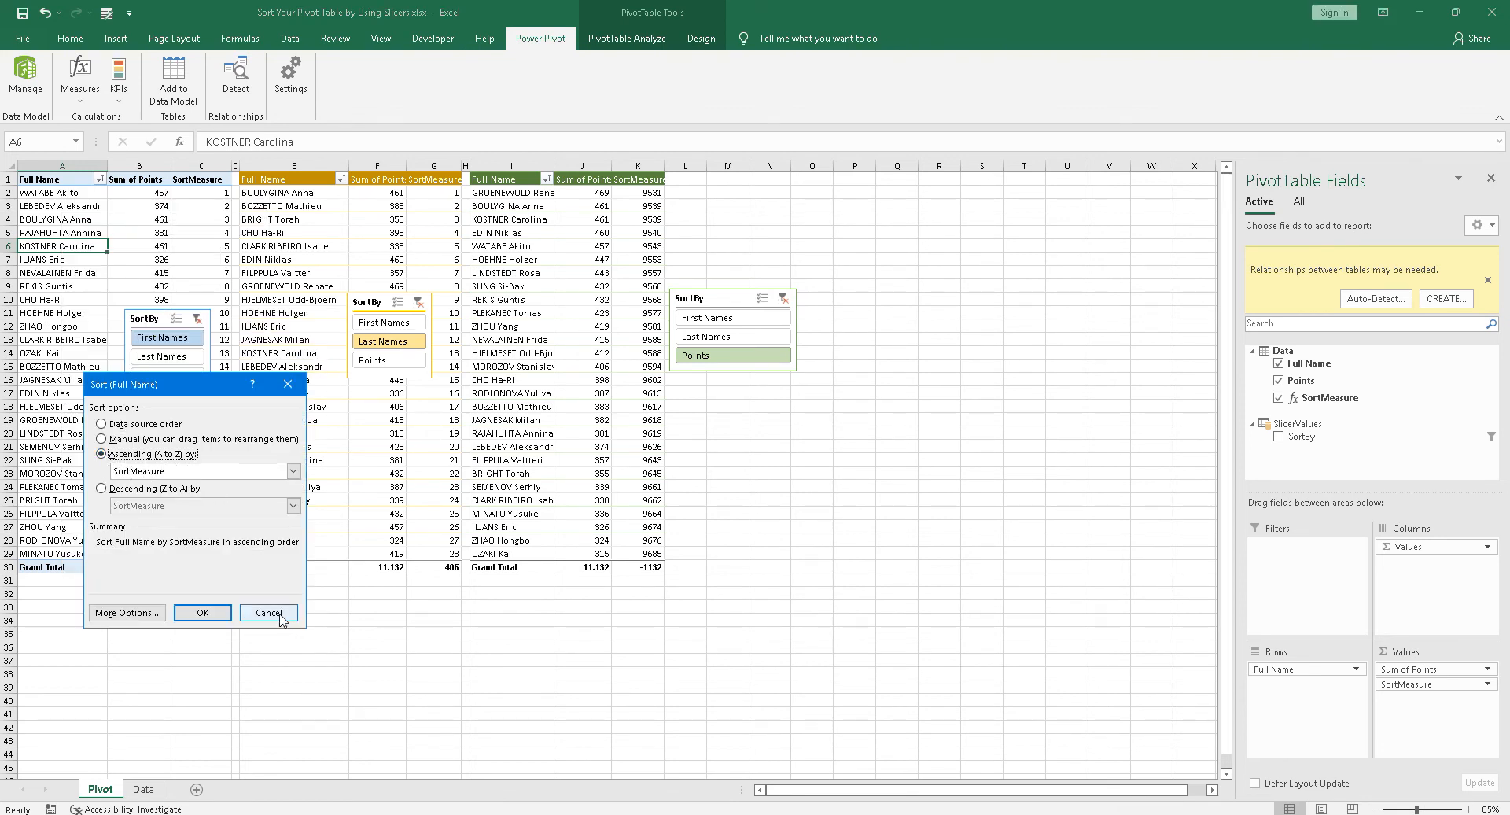
click(202, 612)
Step: Compare the Sum of Points values with the SortMeasure values in the green pivot table
click(896, 418)
drag(596, 195, 590, 548)
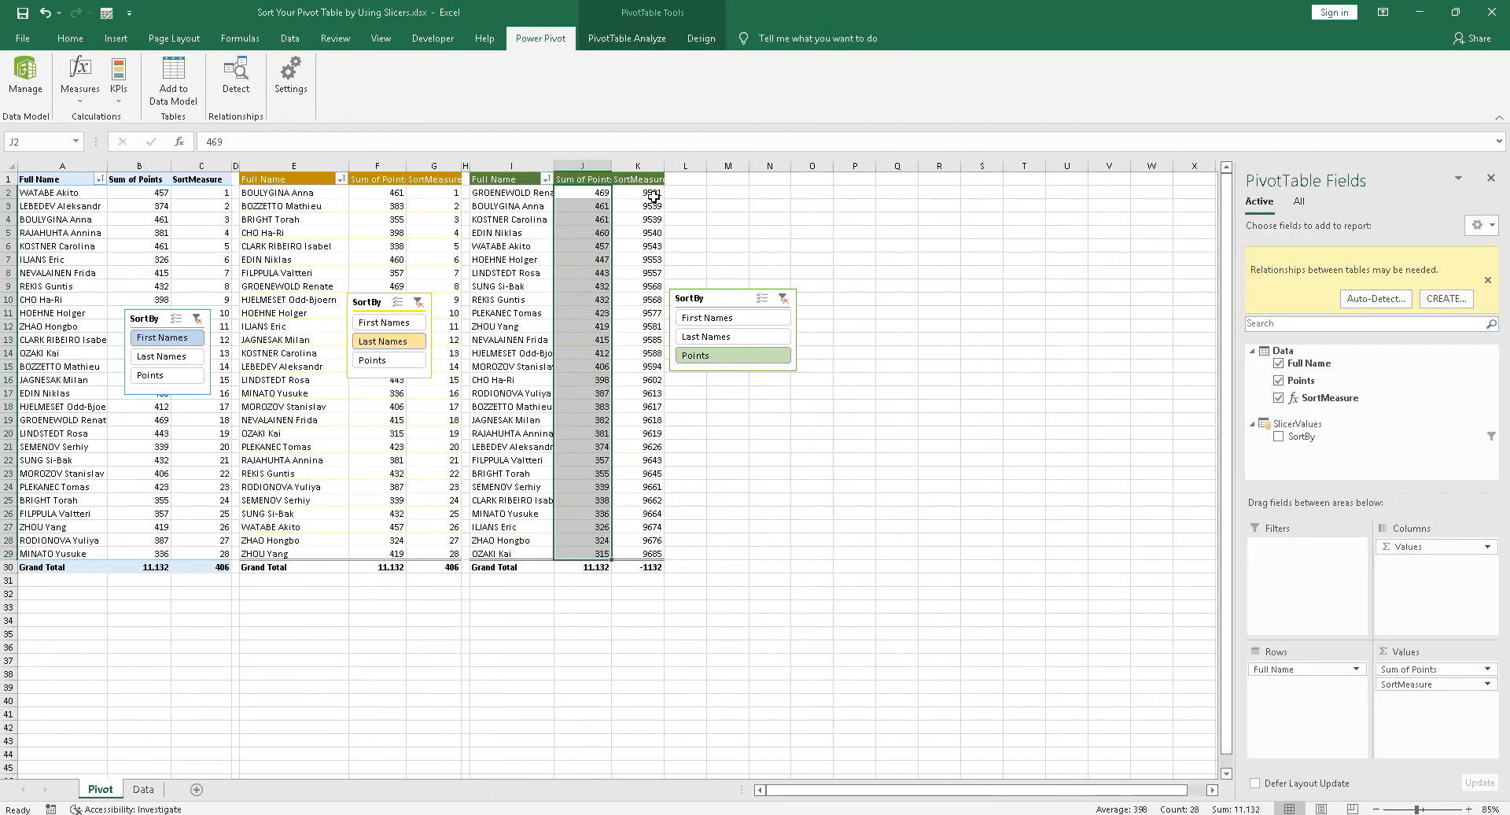
drag(648, 194, 647, 555)
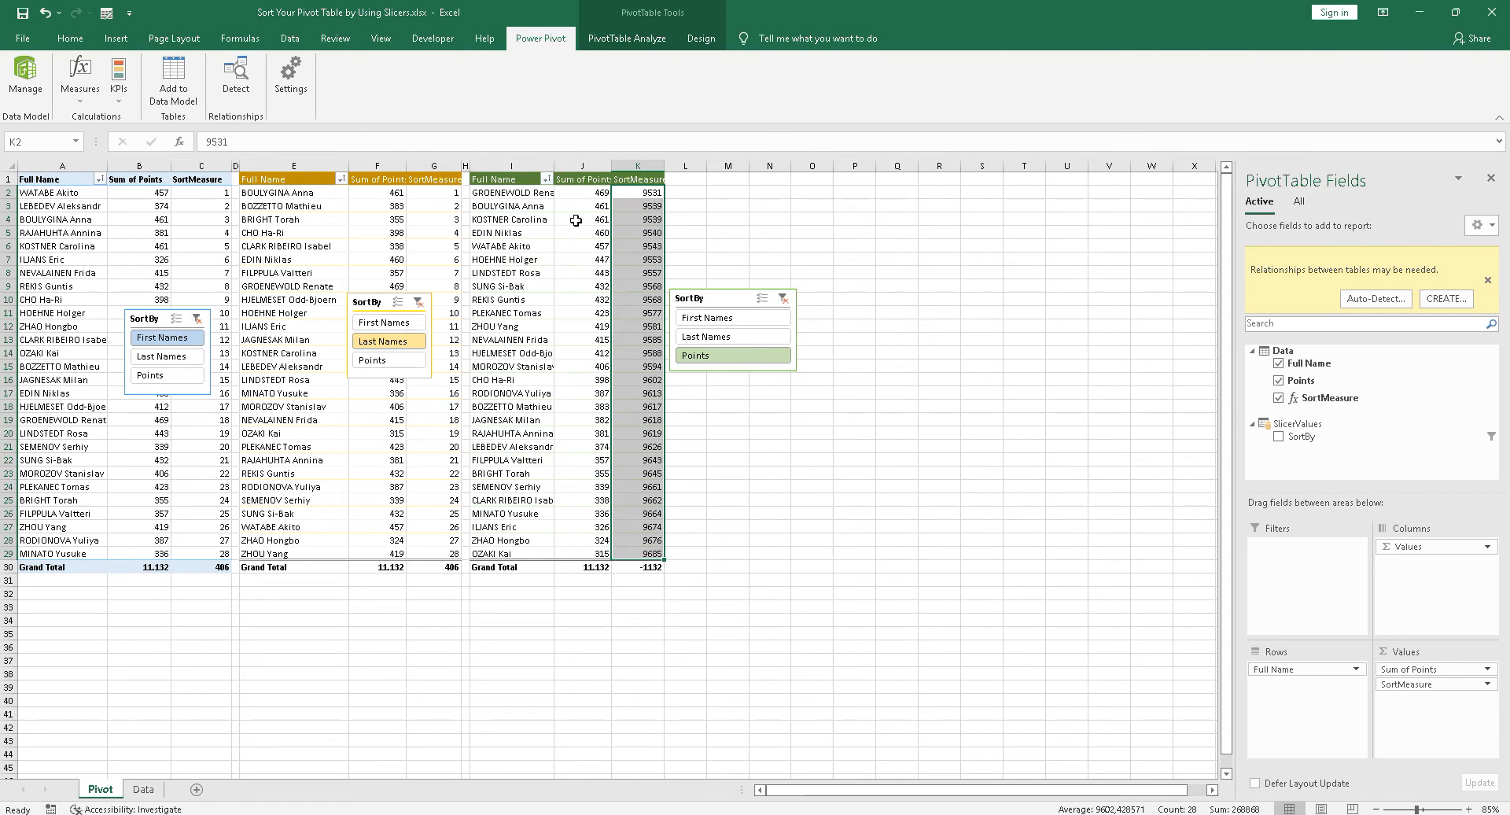
drag(581, 192, 583, 554)
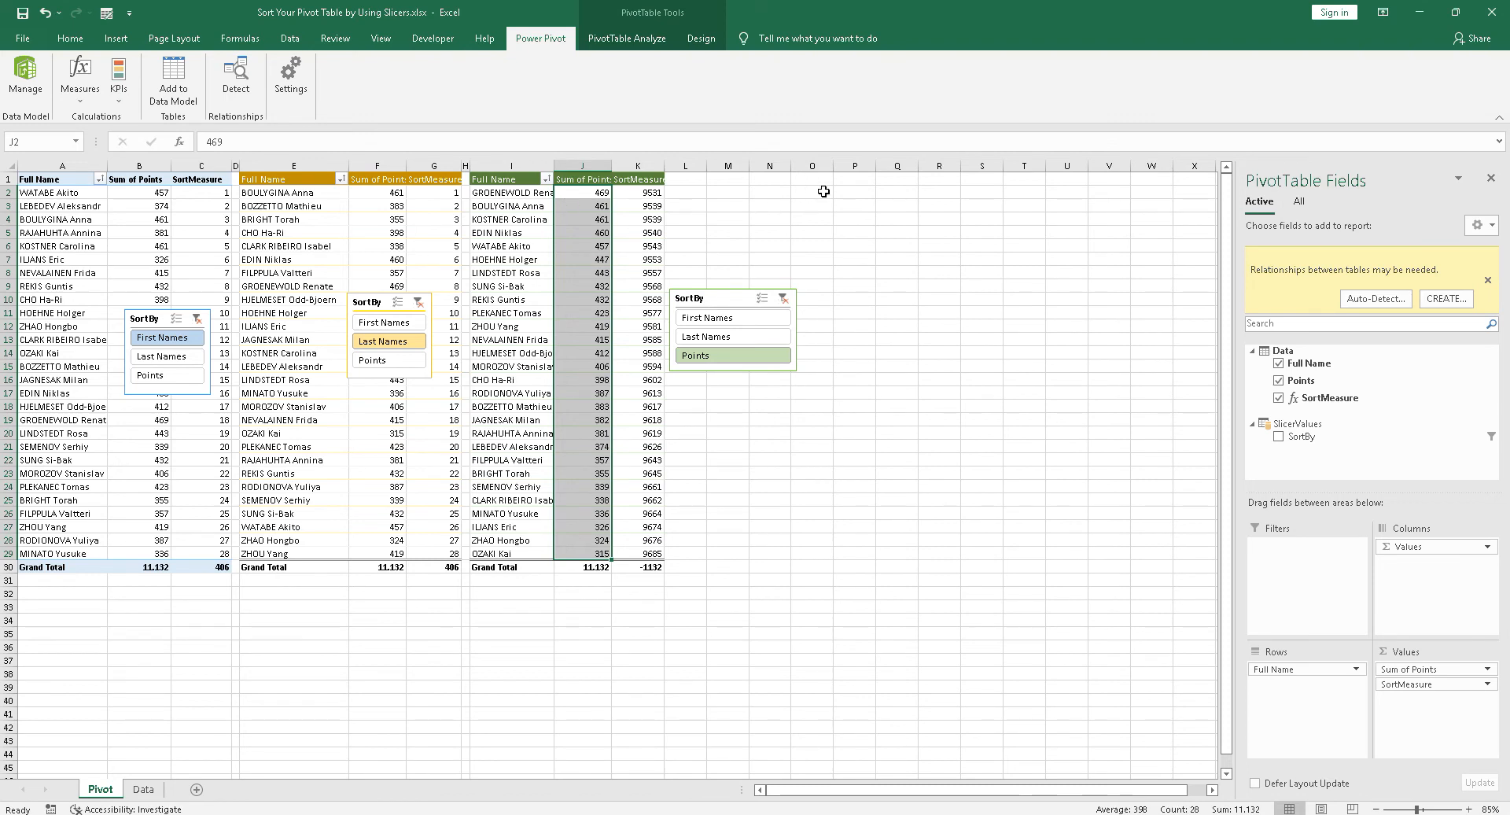
Step: Enter the formula =10000-J2 in cell P2 and fill it down to P29
click(843, 192)
text(=10000-)
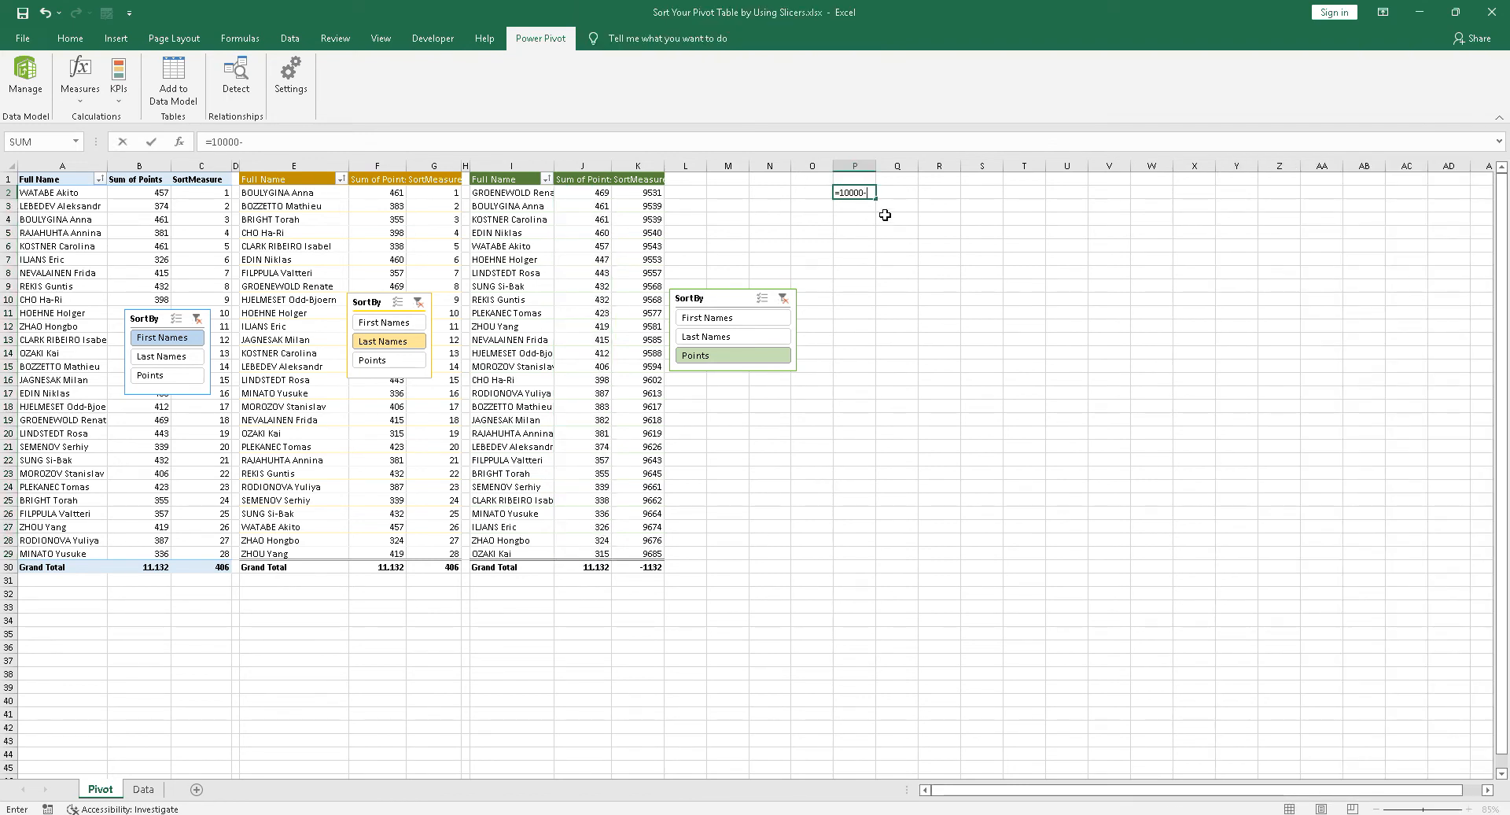
text(J2)
key(Return)
click(861, 192)
drag(875, 199, 872, 566)
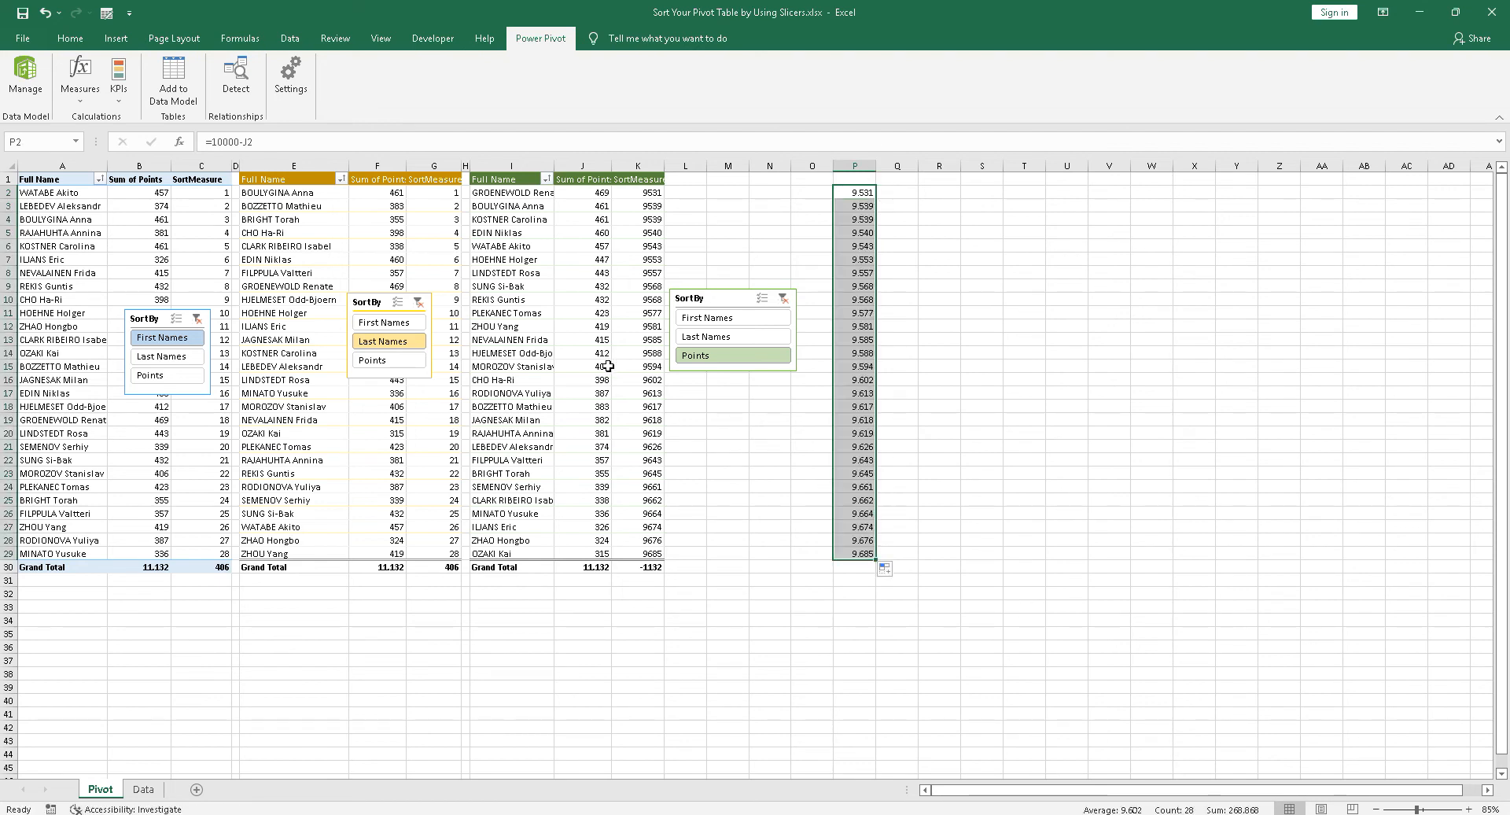
Step: Compare the green pivot's points in J2:J29 with the formula results in P2:P29
drag(581, 192, 575, 552)
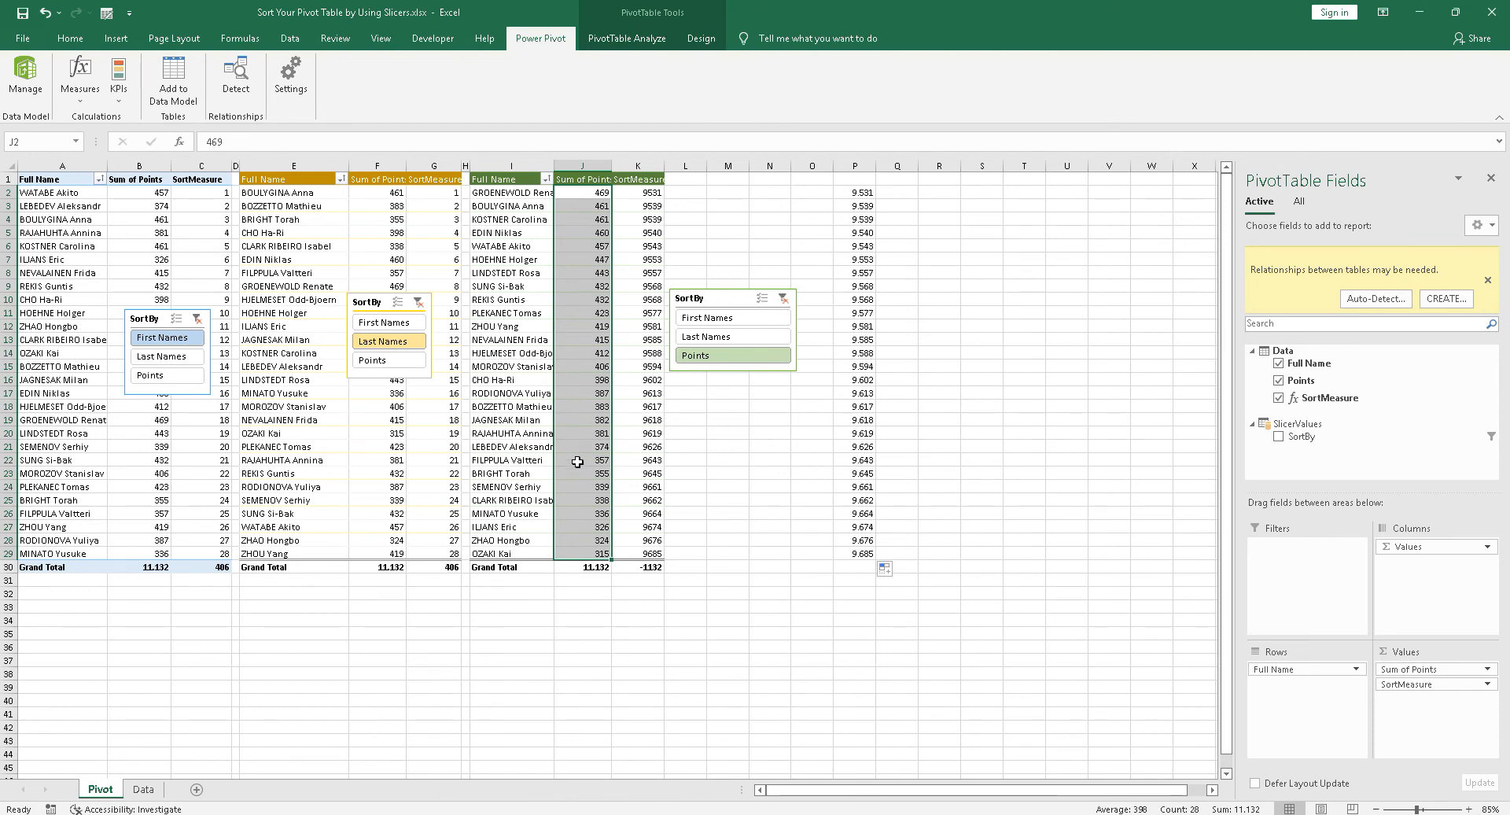
drag(857, 194, 863, 558)
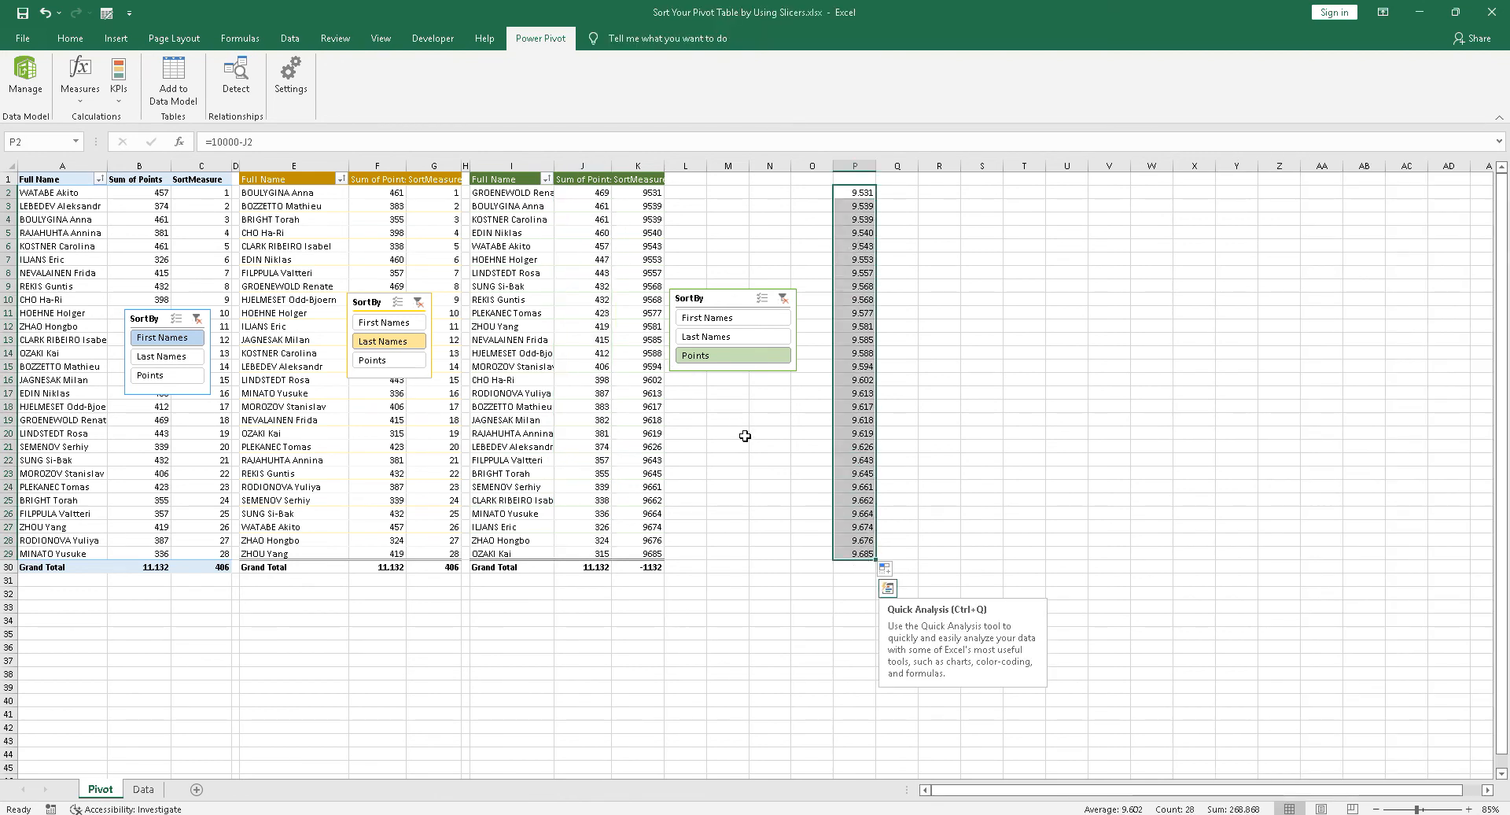
click(745, 436)
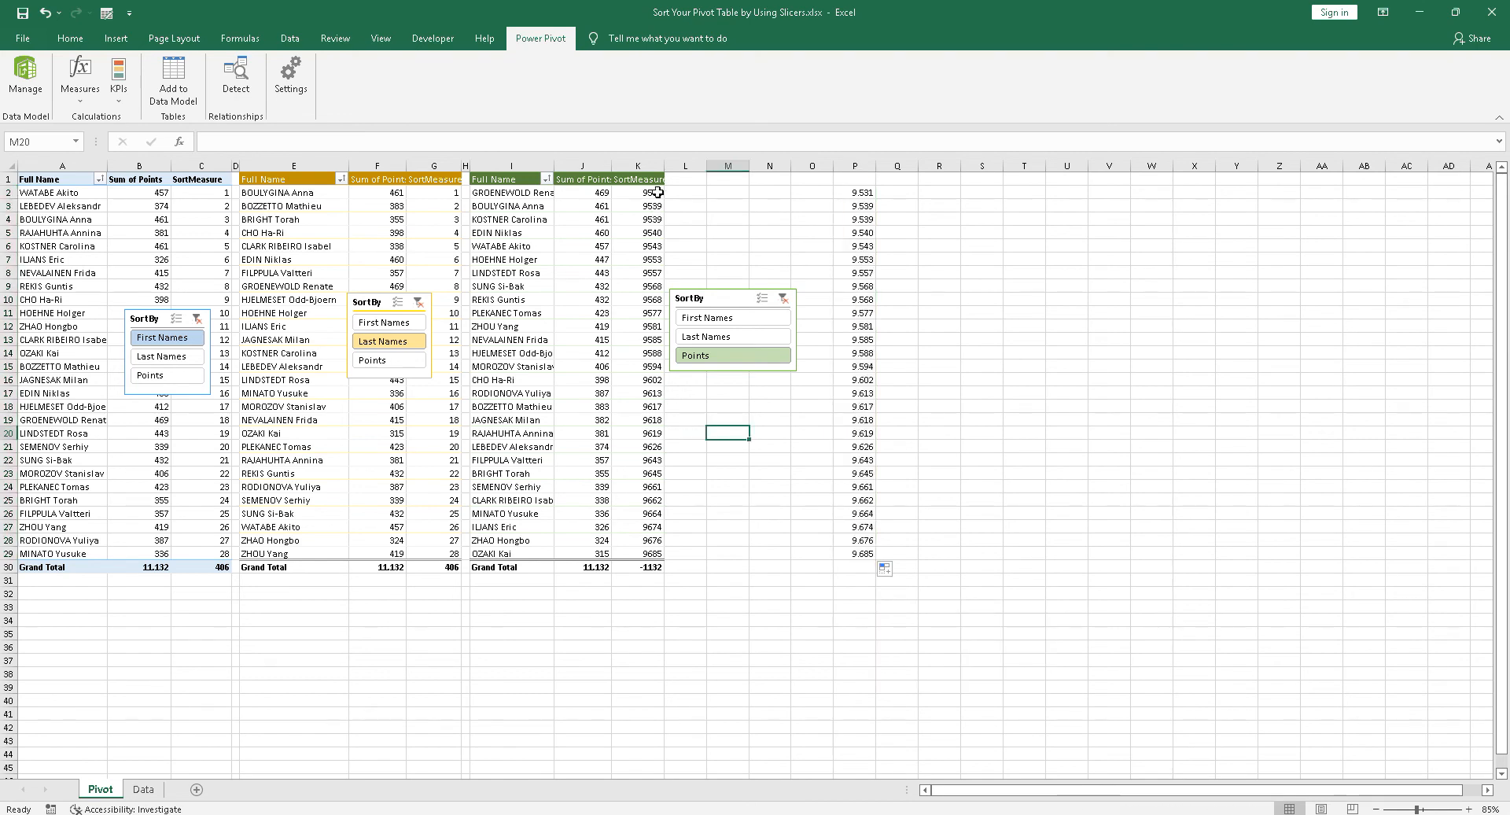
Step: Hide column K, which holds the green pivot table's SortMeasure values
click(655, 166)
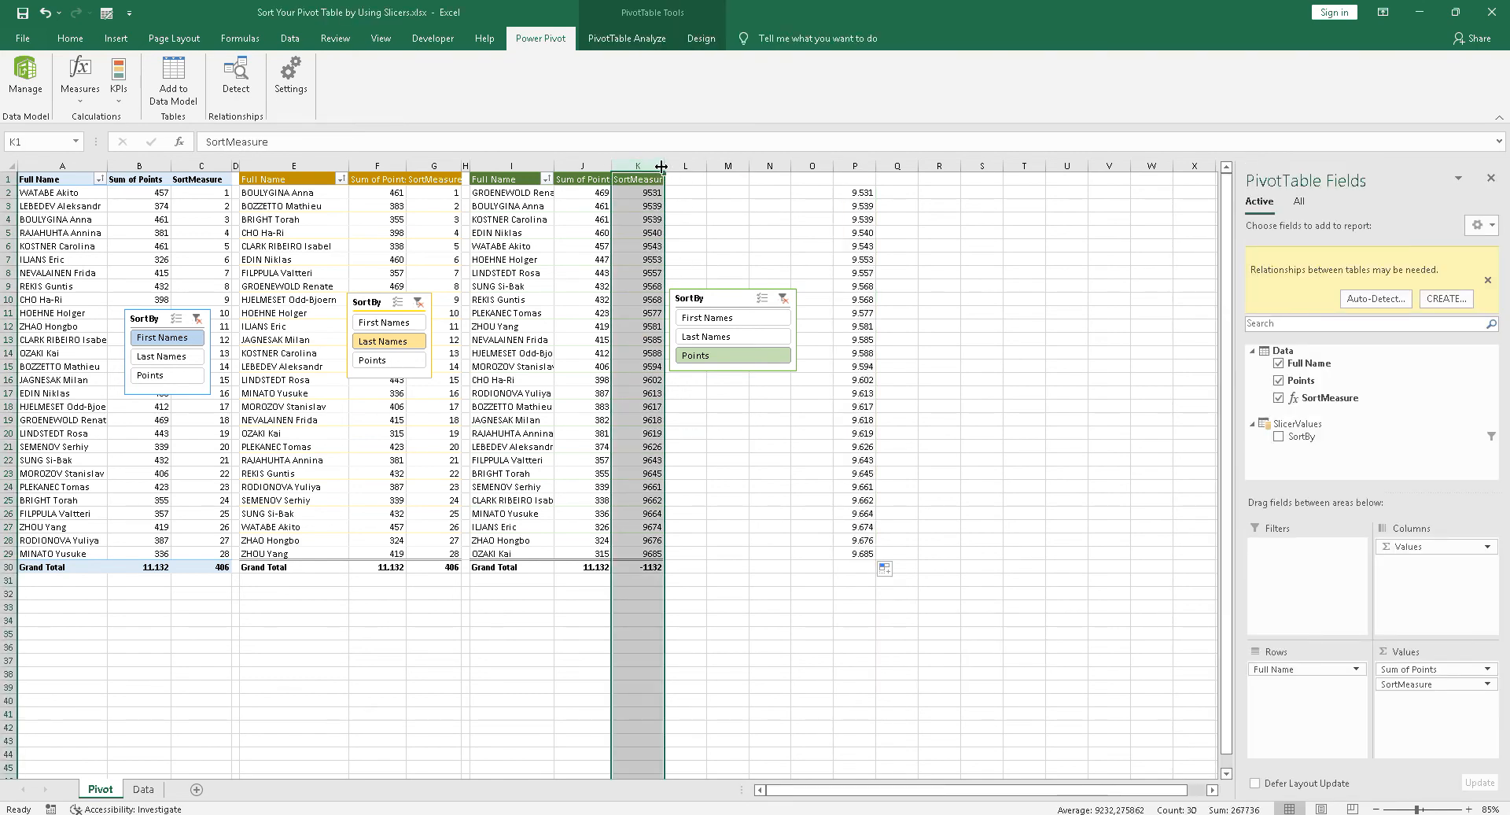
right_click(654, 166)
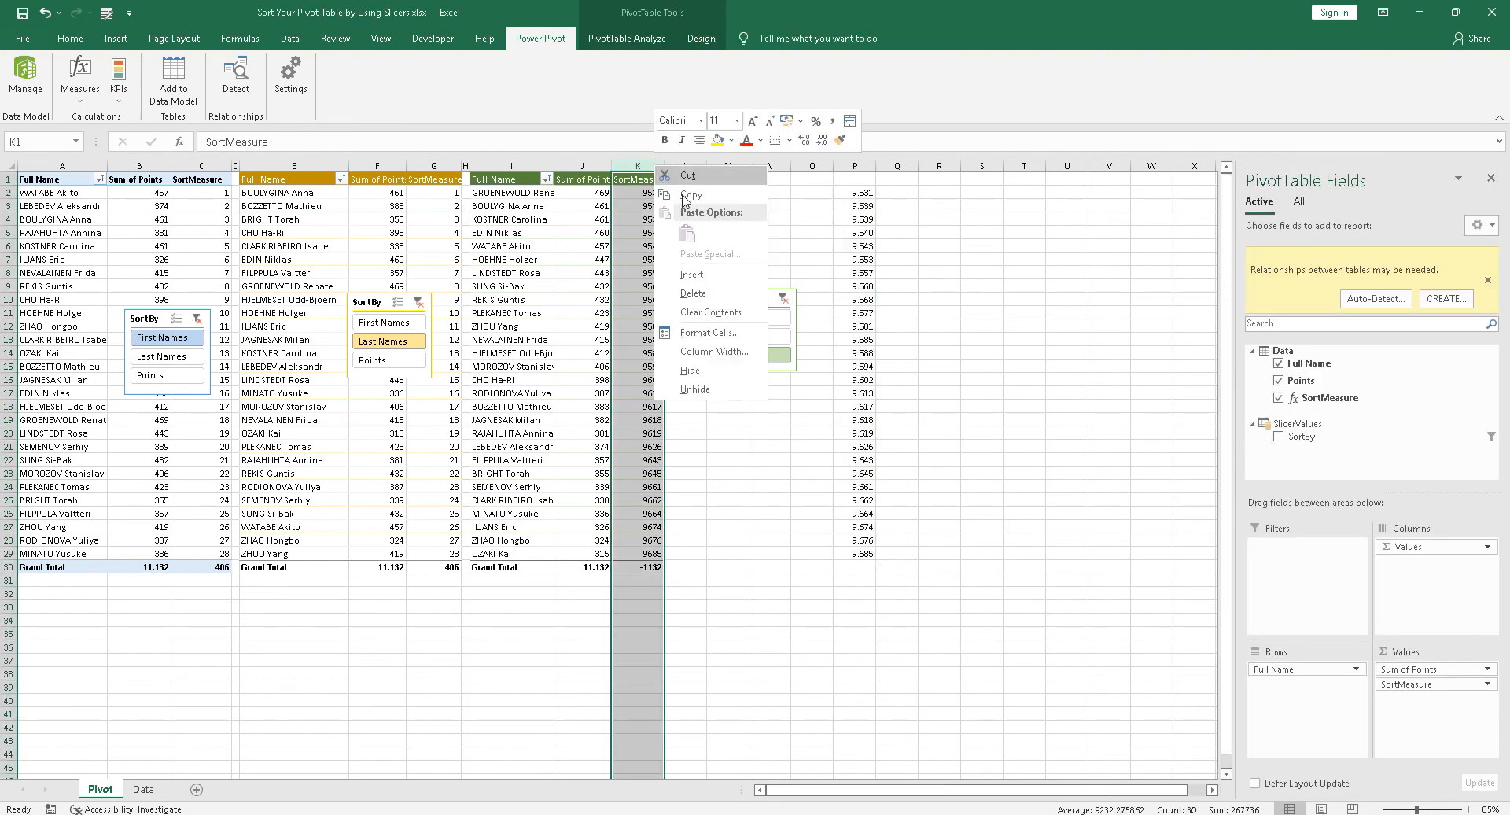
click(729, 376)
click(677, 472)
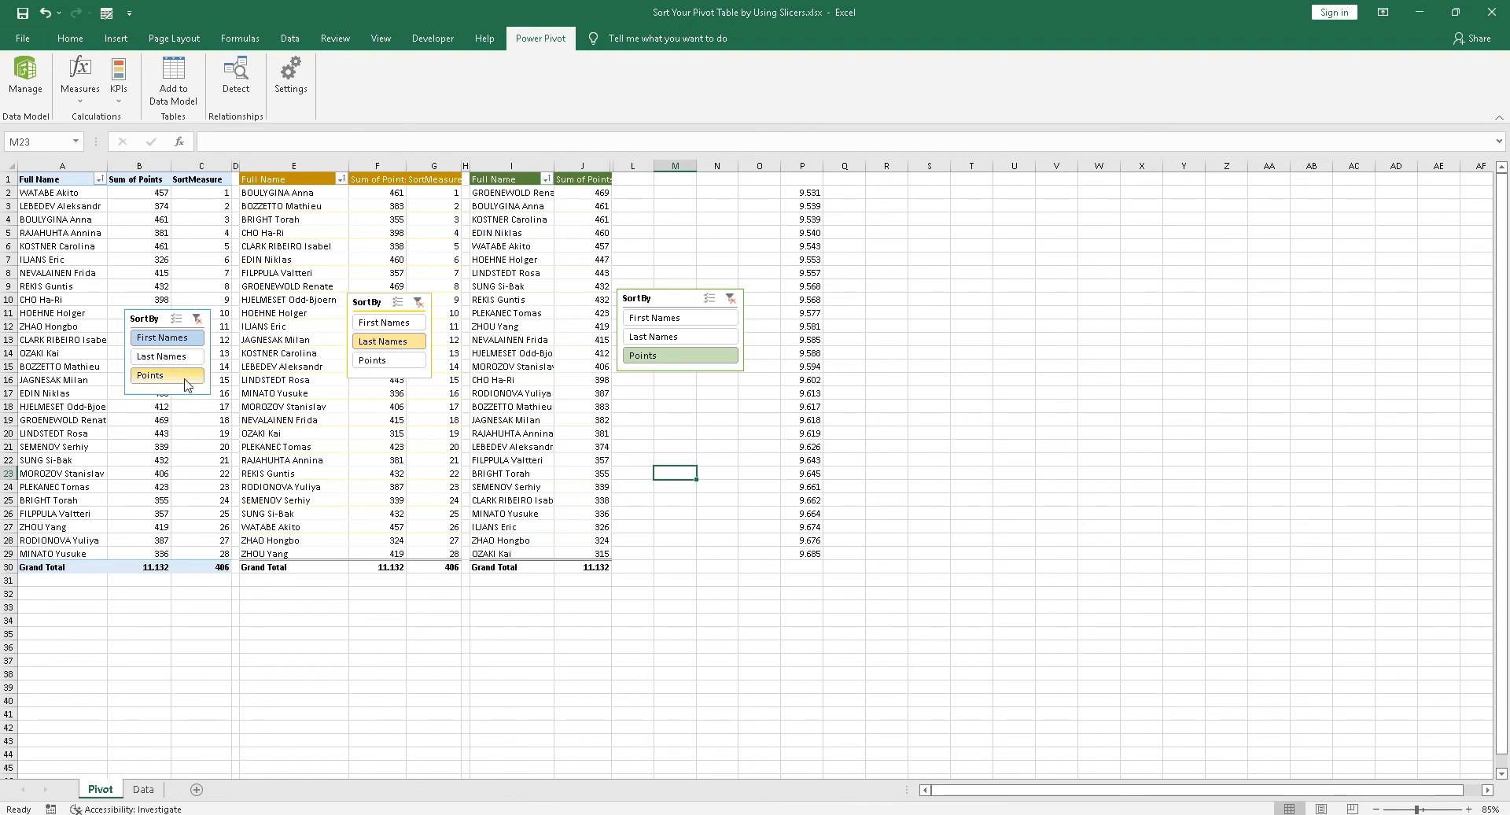
Step: Add Points to the First Names selection in the blue SortBy slicer and examine FirstNamesSelected in the SortMeasure's SWITCH formula in Power Pivot
ctrl+click(188, 384)
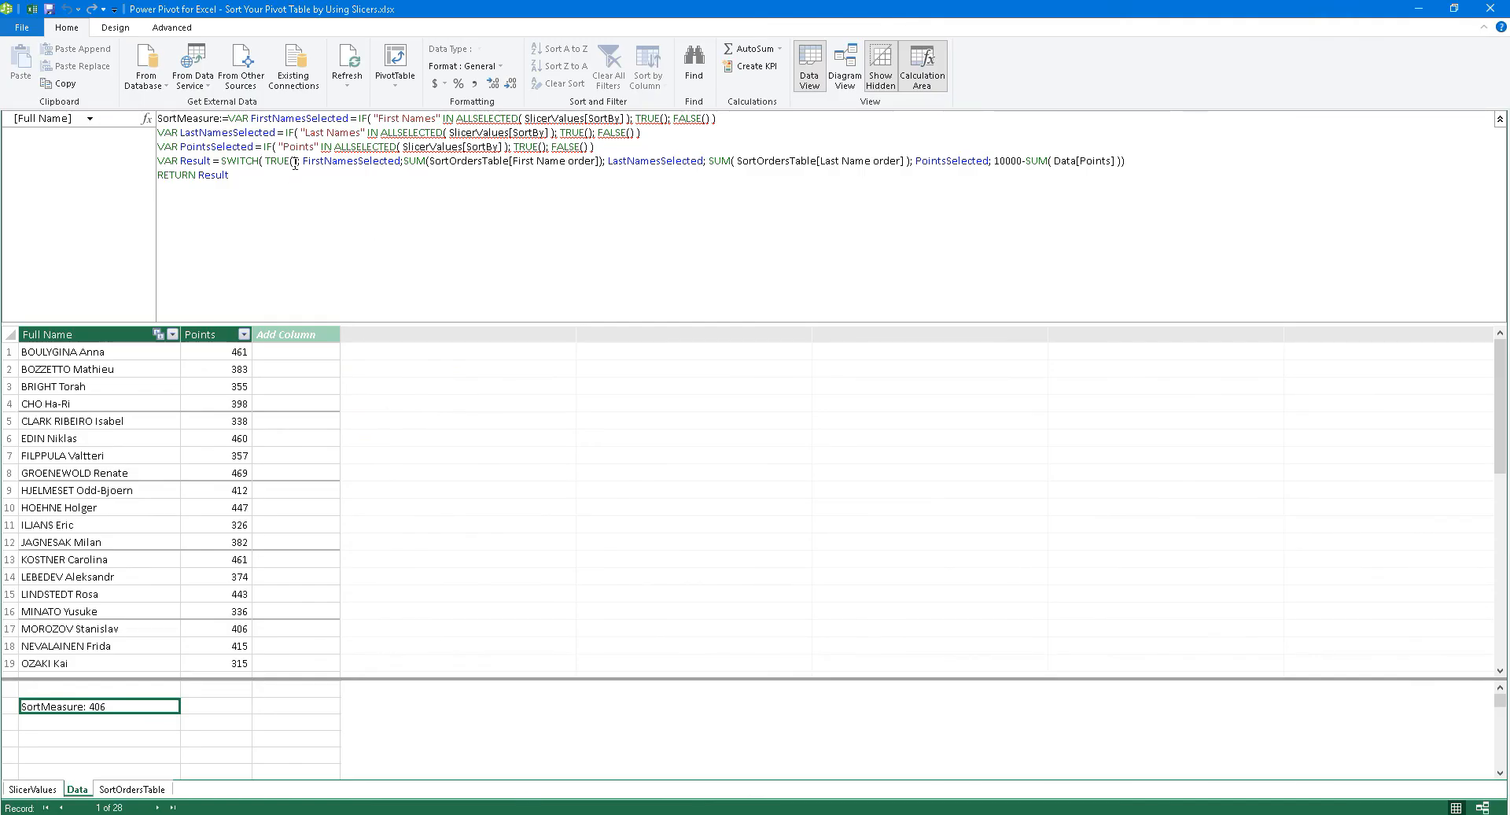
drag(402, 161, 302, 160)
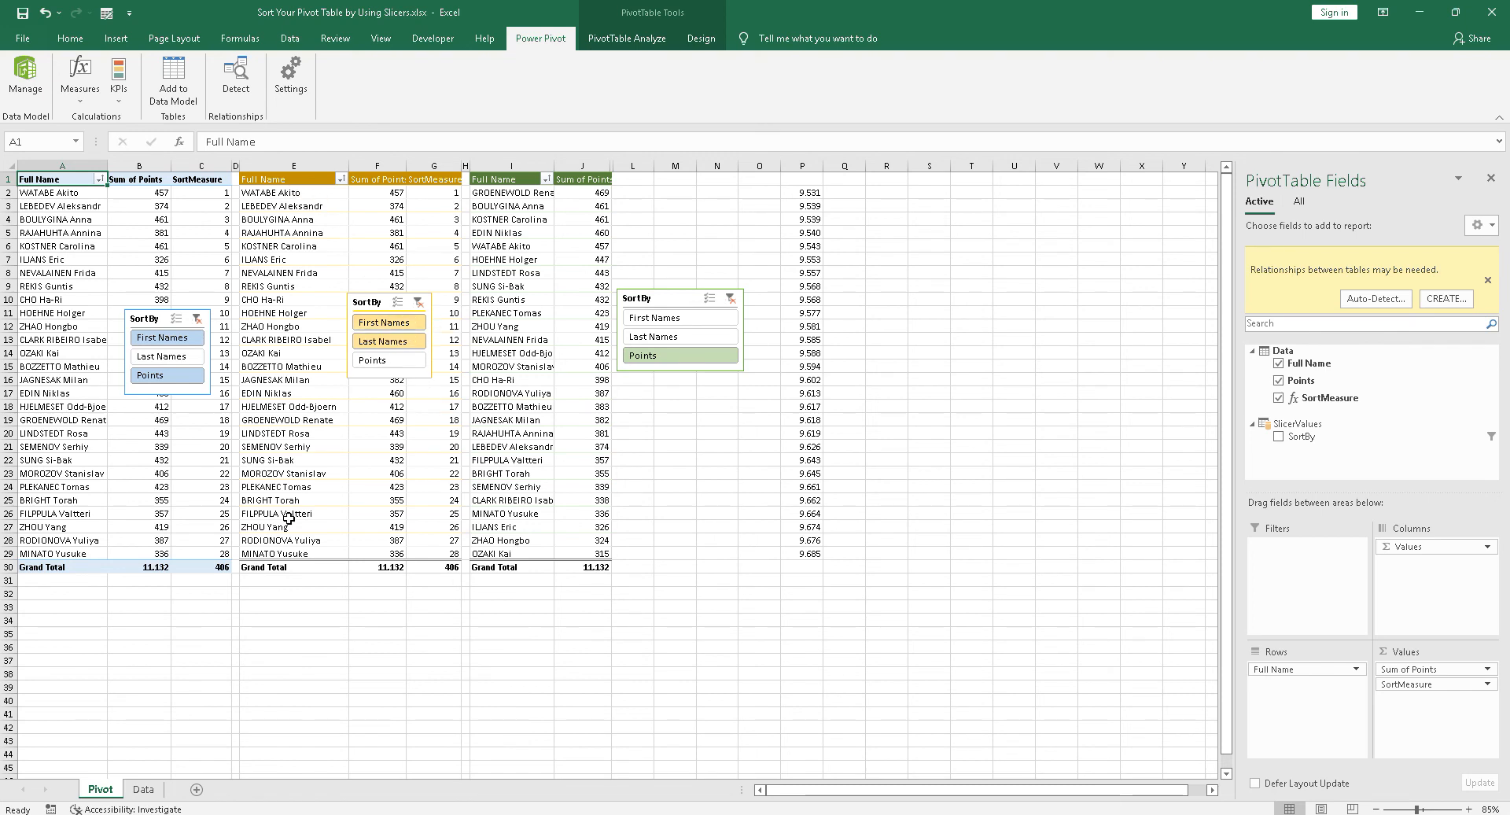
Step: Compare the Full Name order in the blue and yellow pivot tables with two options selected in each slicer
drag(77, 196, 74, 540)
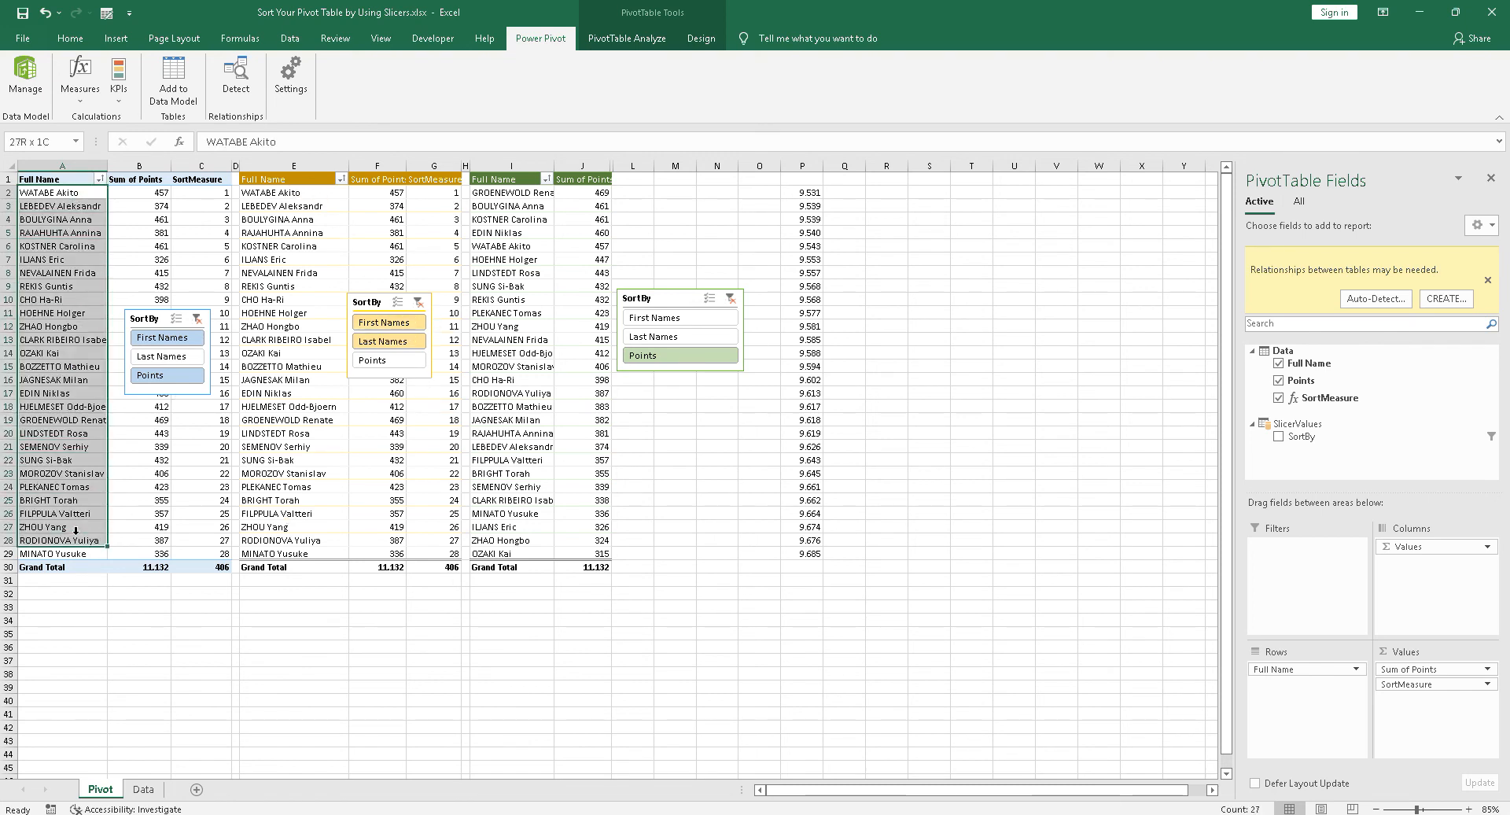
drag(301, 192, 300, 512)
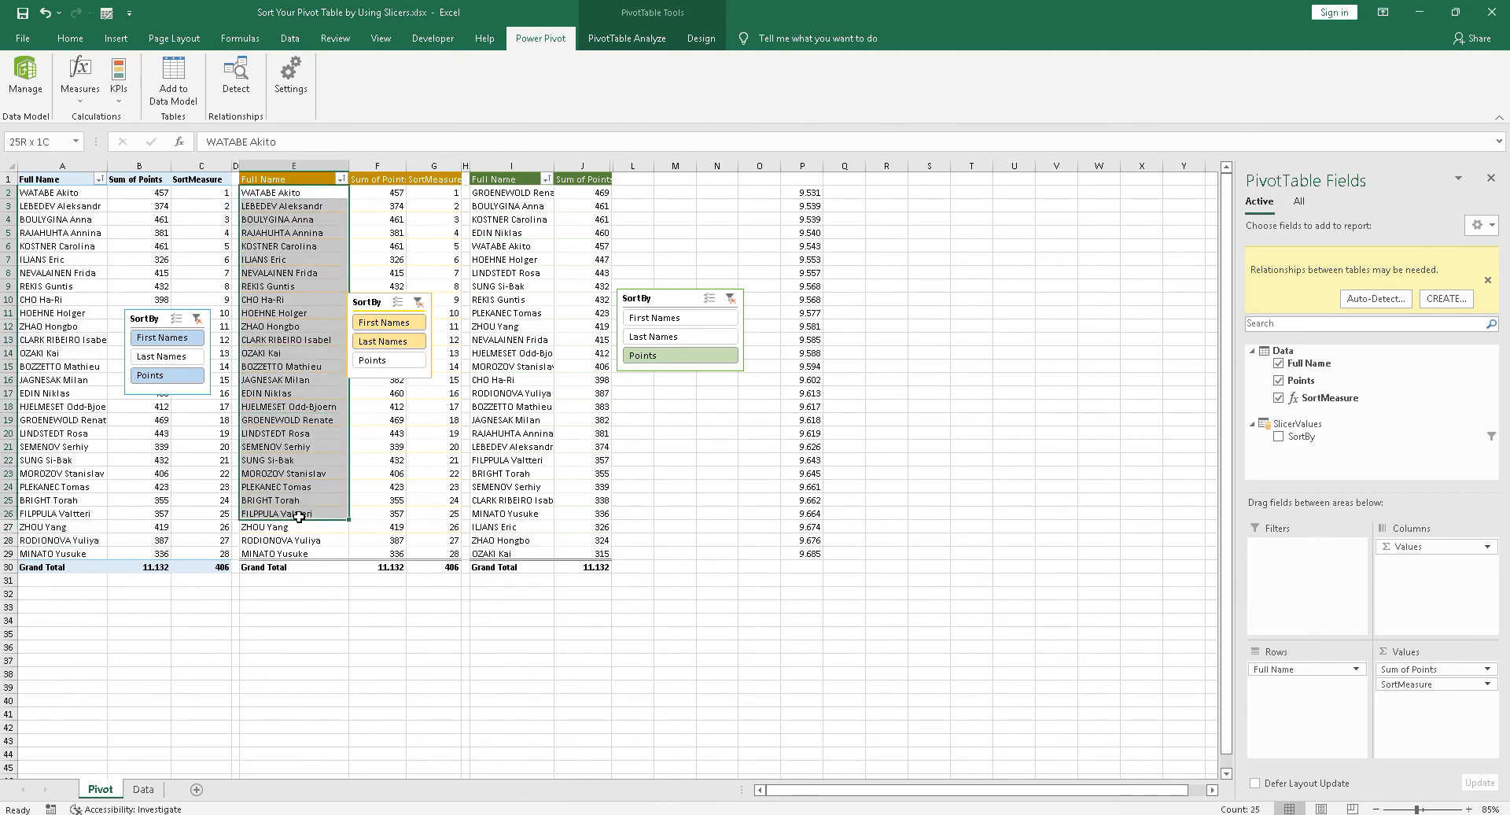
drag(71, 195, 75, 554)
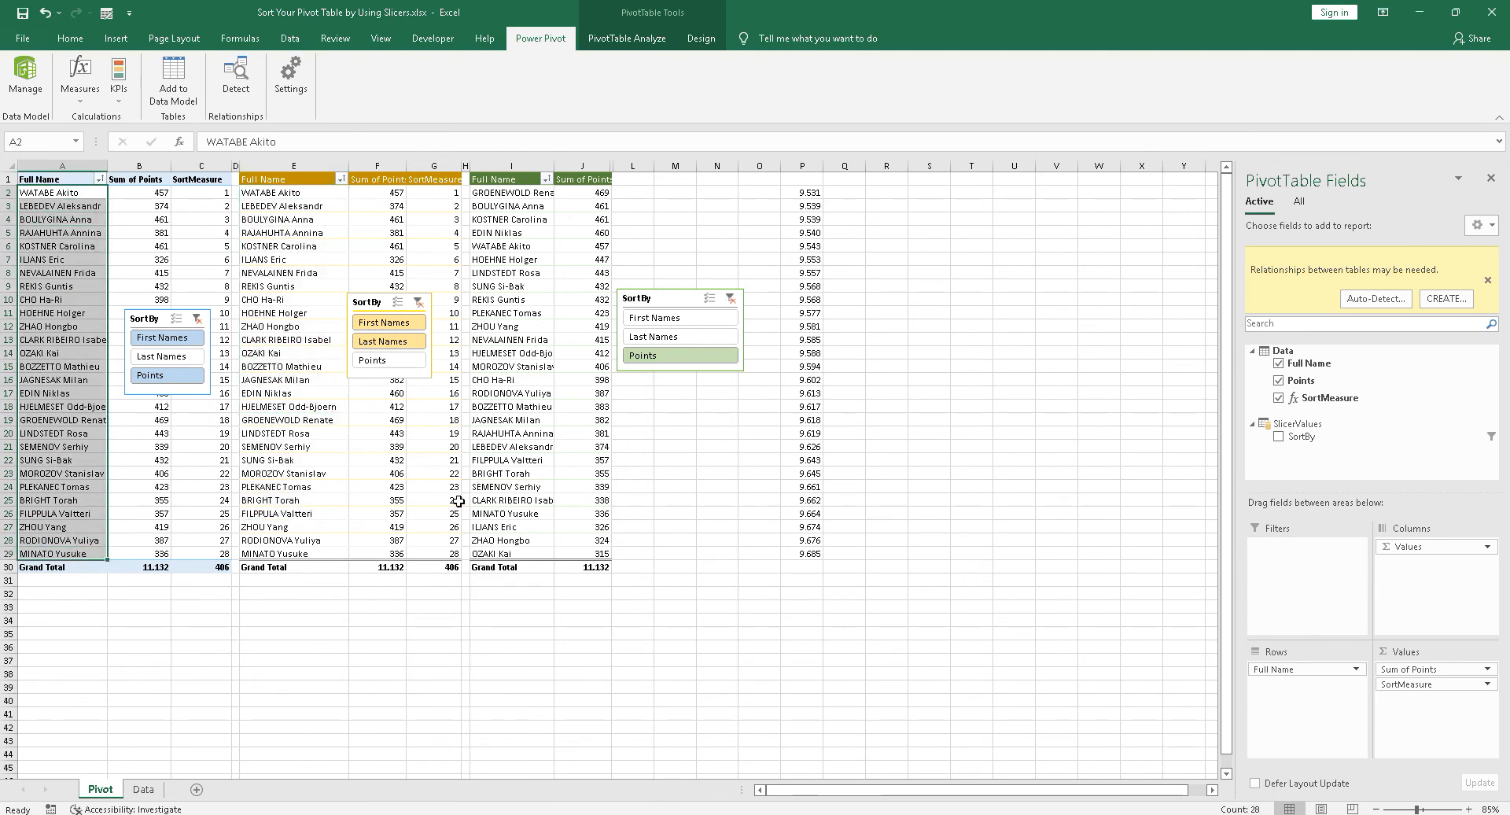